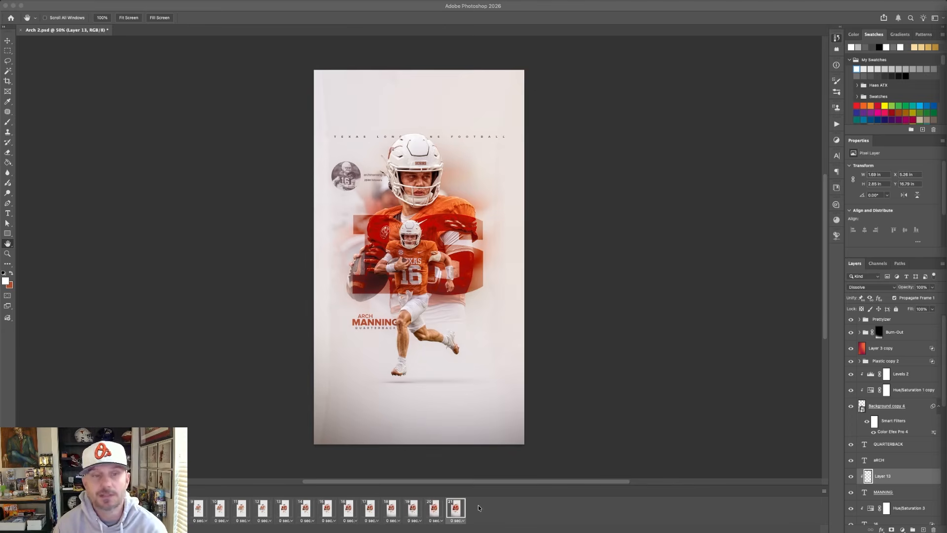
Show the horizontal layout guides across the poster canvas.
{"action": "left_click", "coordinate": [629, 447]}
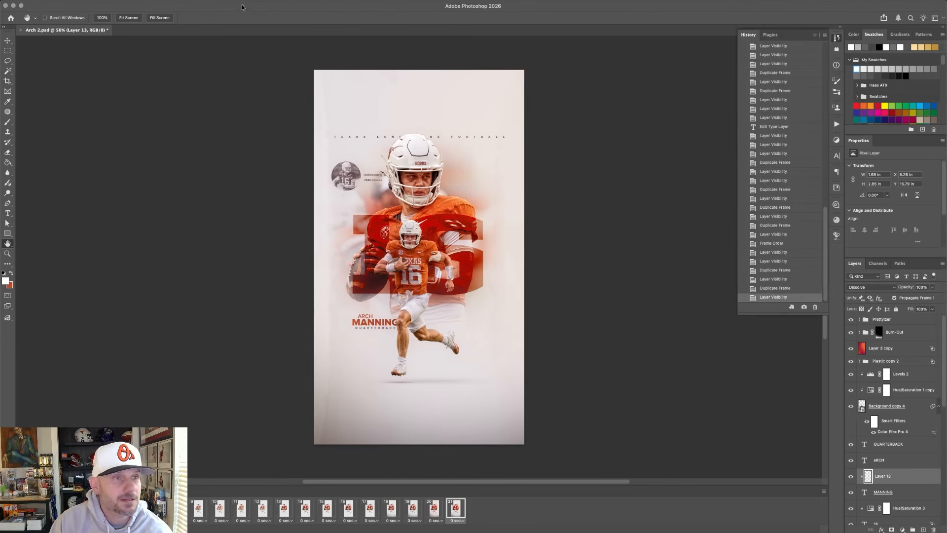
{"action": "left_click", "coordinate": [223, 1]}
{"action": "left_click", "coordinate": [91, 177]}
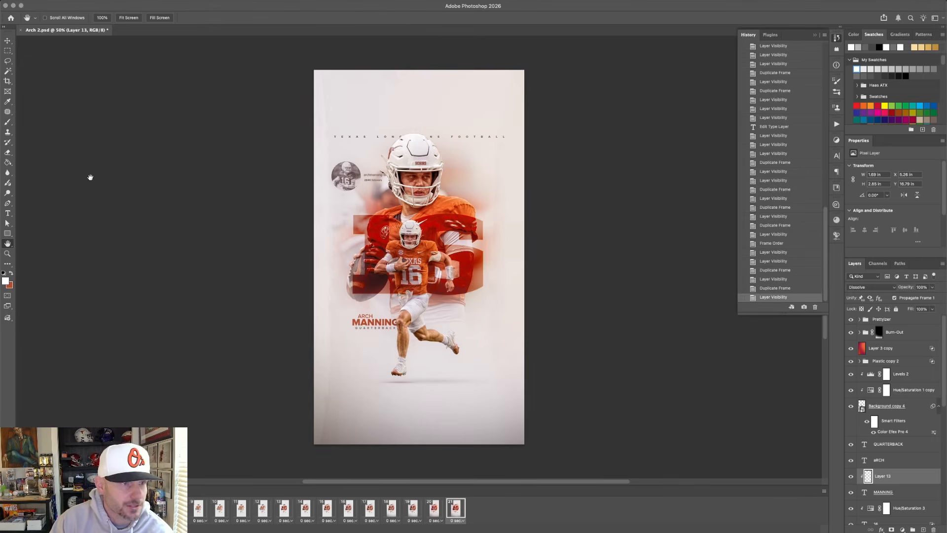
{"action": "key", "text": "super+semicolon"}
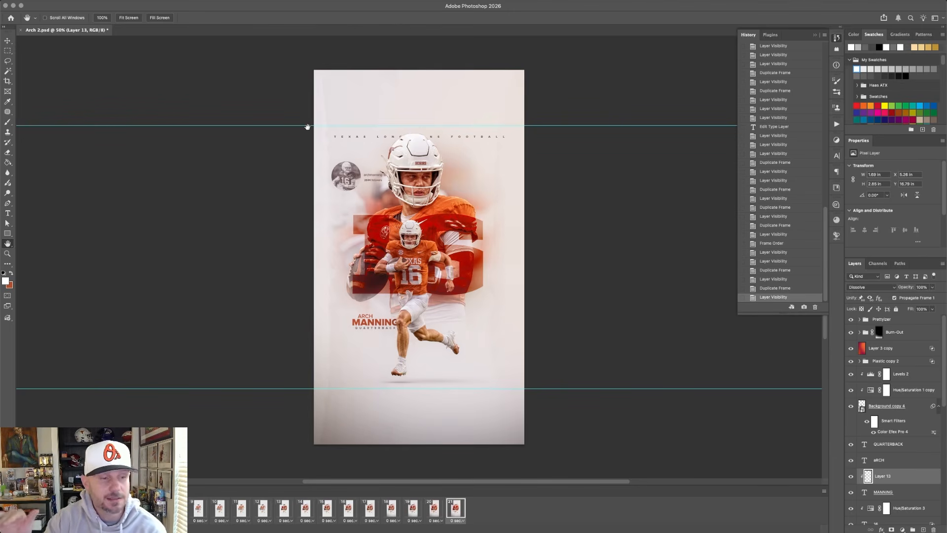
Preview the build stages of the poster by stepping through the early, middle and later animation frames.
{"action": "left_click", "coordinate": [26, 508]}
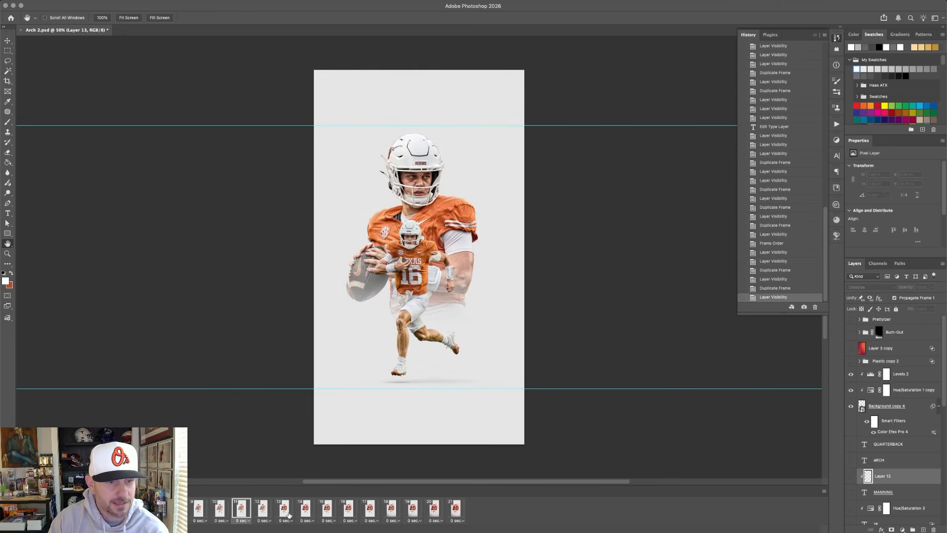
{"action": "left_click", "coordinate": [317, 514]}
{"action": "left_click", "coordinate": [349, 511]}
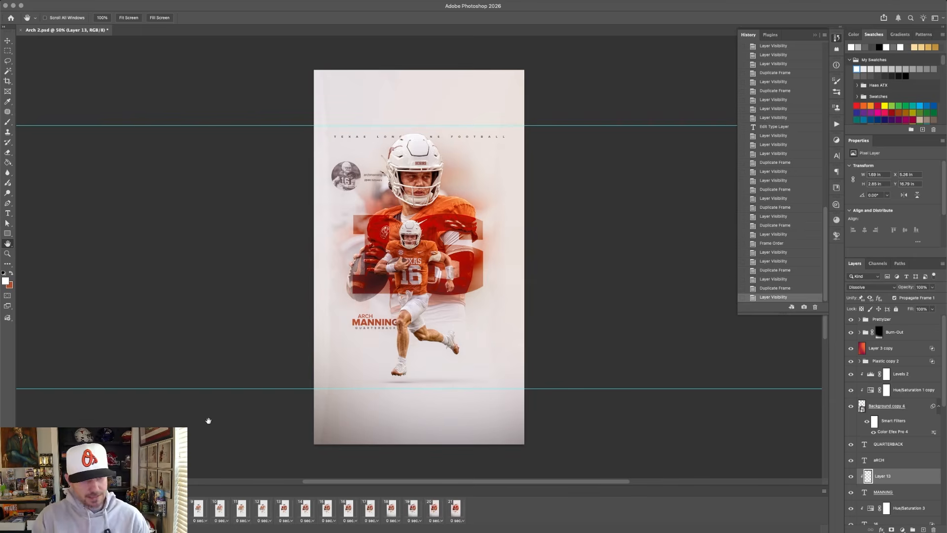
Go back to an early frame and compare the large player on Background copy 5 with its smart filters off and on.
{"action": "left_click", "coordinate": [26, 508]}
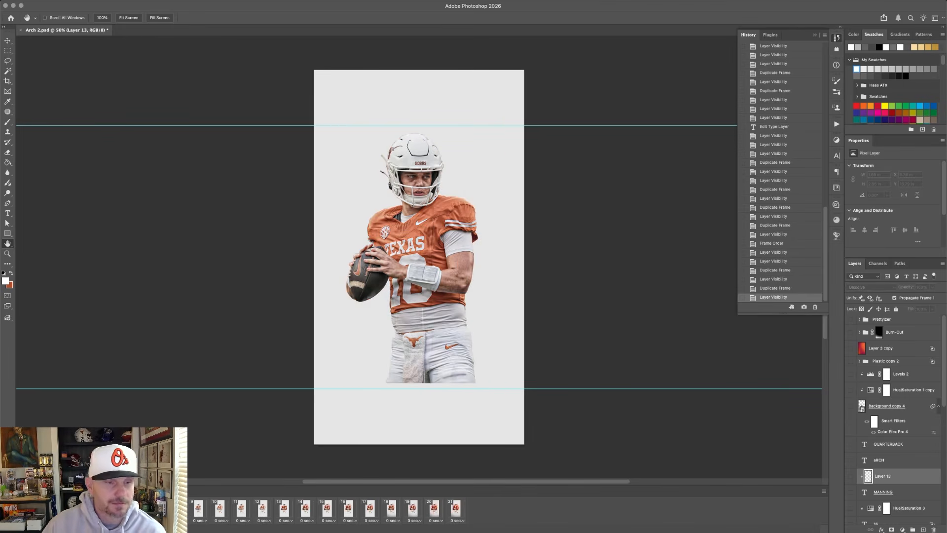
{"action": "scroll", "coordinate": [867, 415], "scroll_direction": "down", "scroll_amount": 5}
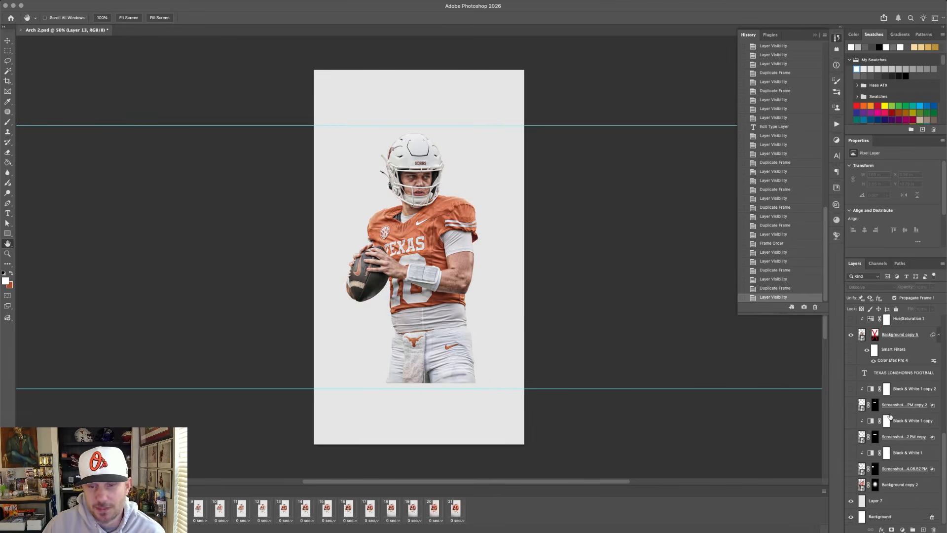
{"action": "scroll", "coordinate": [889, 417], "scroll_direction": "up", "scroll_amount": 1}
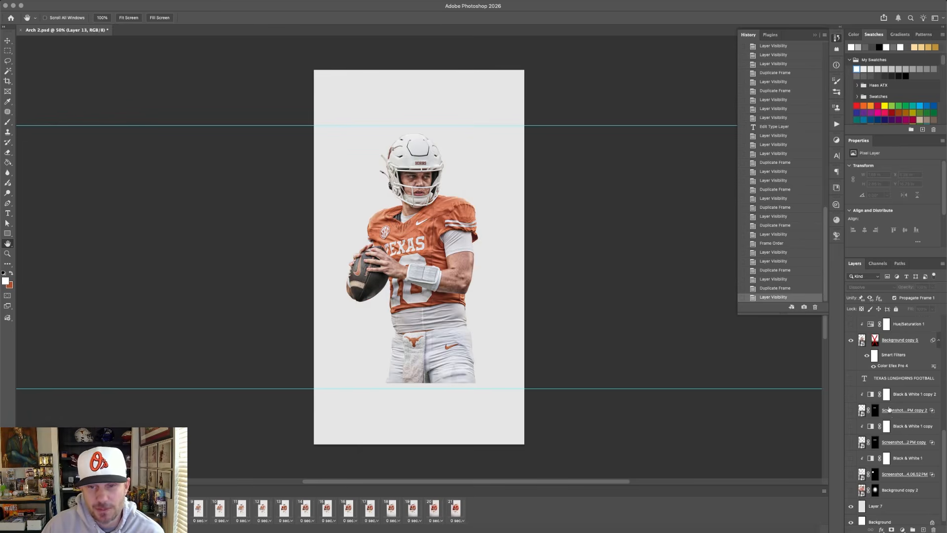
{"action": "left_click", "coordinate": [867, 356]}
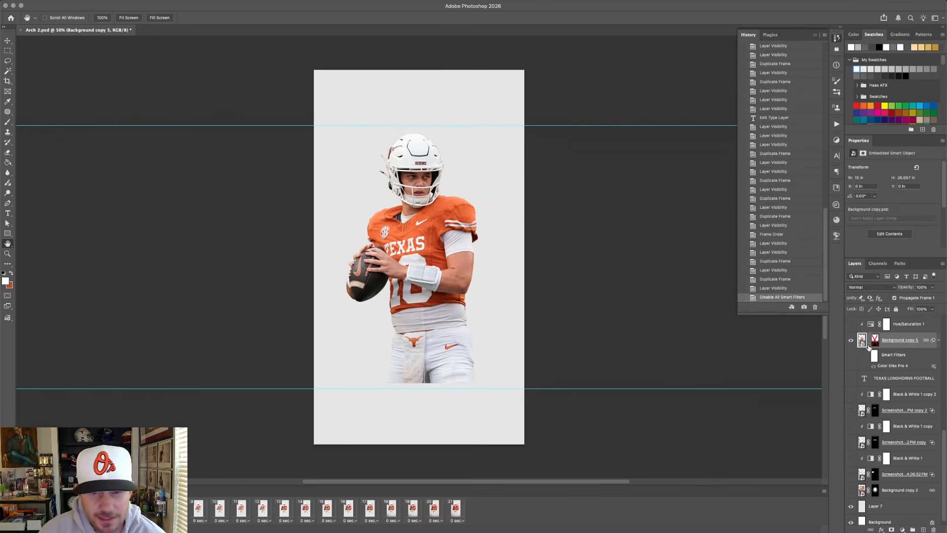
{"action": "left_click", "coordinate": [866, 356]}
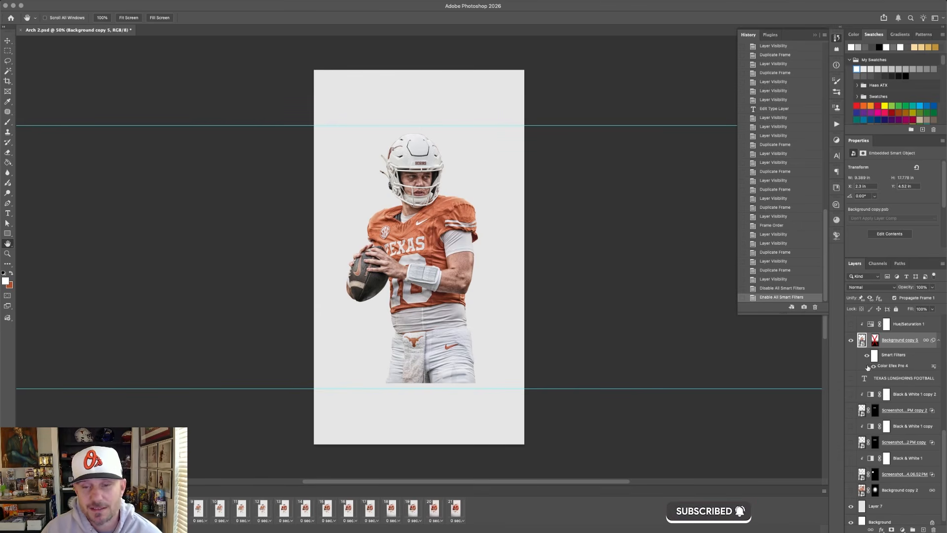
Show the Levels 1 and Hue/Saturation 1 adjustments clipped to Background copy 5, checking the player without and with them.
{"action": "scroll", "coordinate": [866, 365], "scroll_direction": "up", "scroll_amount": 1}
{"action": "left_click_drag", "start_coordinate": [851, 352], "coordinate": [853, 342]}
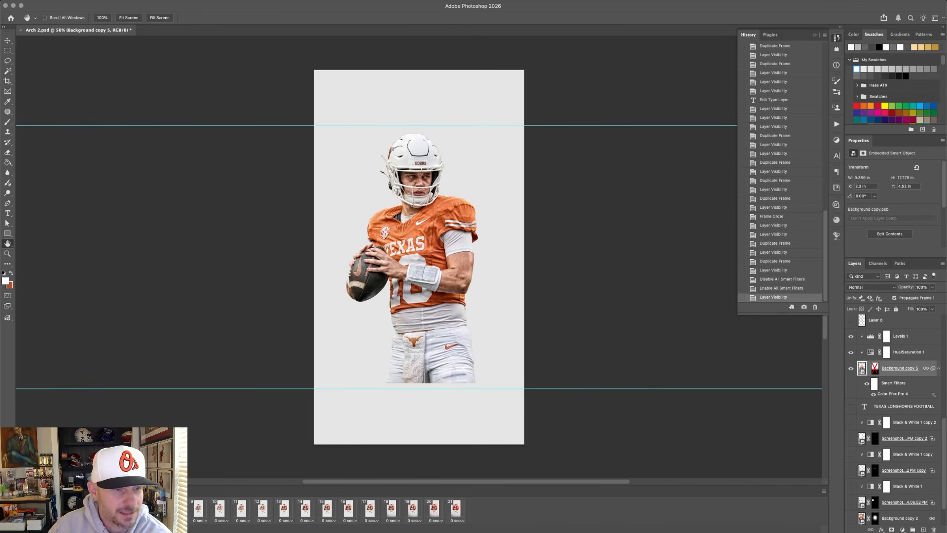
{"action": "key", "text": "super+z"}
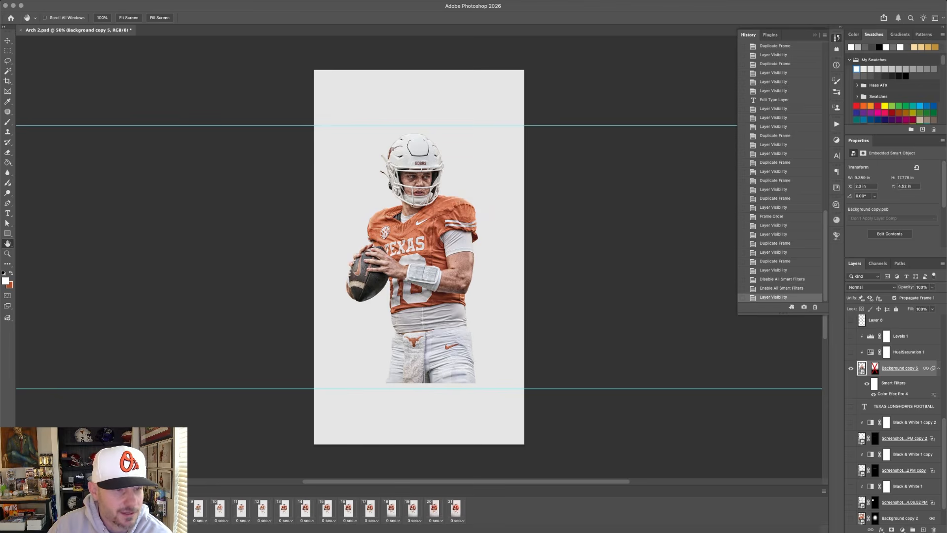
{"action": "key", "text": "super+shift+z"}
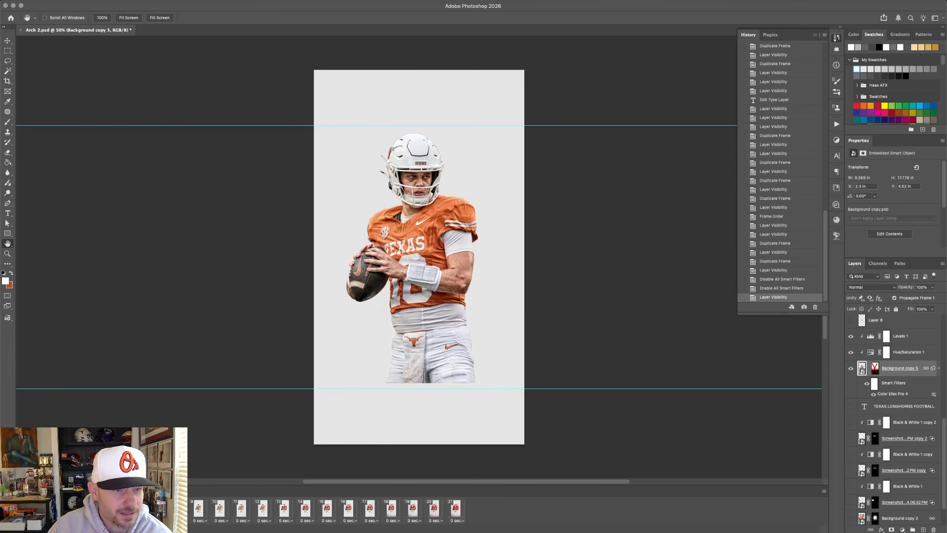
Enable the layer mask on Background copy 5 so the large player's lower body fades out.
{"action": "left_click", "coordinate": [874, 368], "text": "shift"}
{"action": "left_click", "coordinate": [874, 368], "text": "shift"}
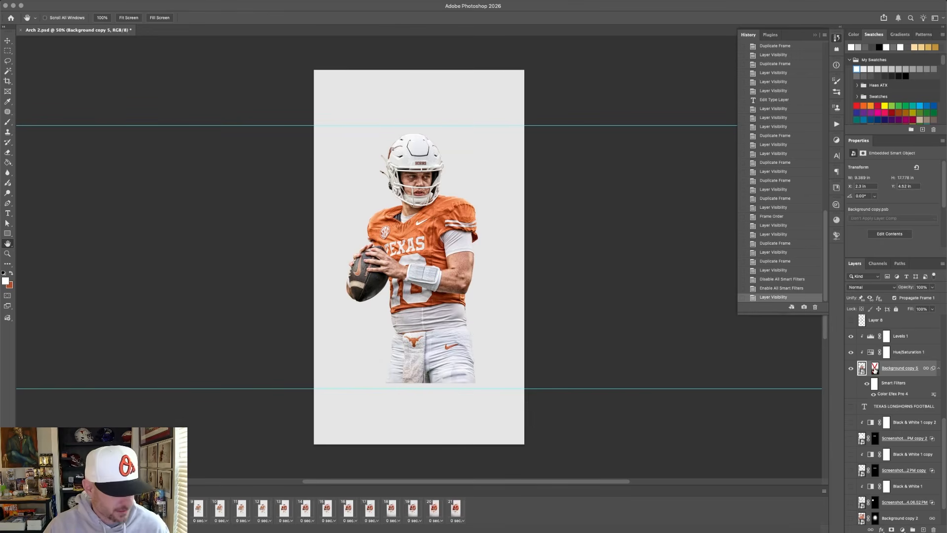
{"action": "left_click", "coordinate": [874, 368], "text": "shift"}
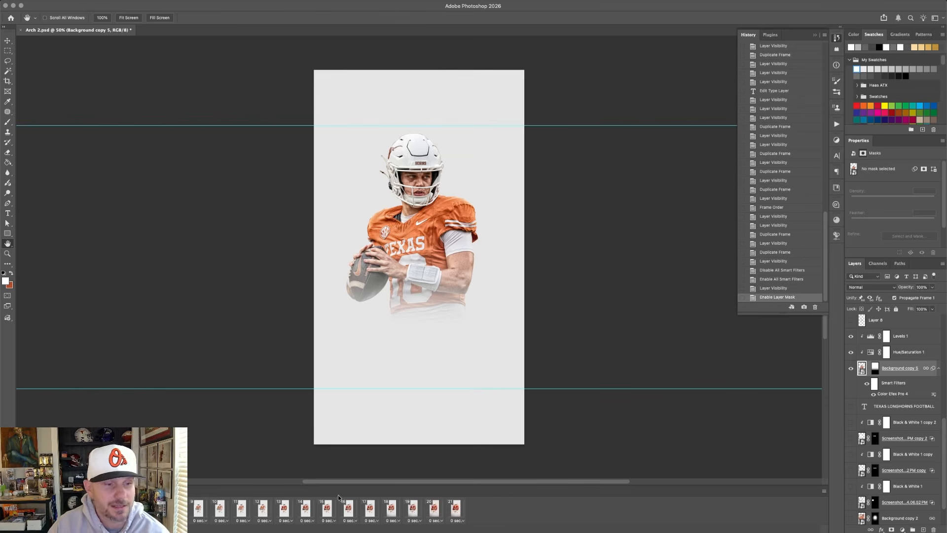
Display the frame that adds the running player and compare Background copy 4 with its smart filters off and on.
{"action": "left_click", "coordinate": [155, 508]}
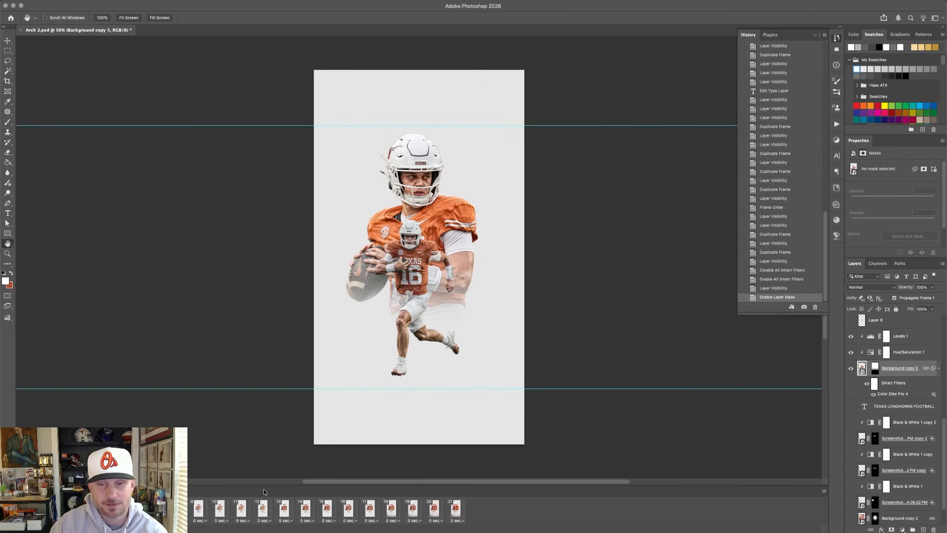
{"action": "scroll", "coordinate": [905, 454], "scroll_direction": "down", "scroll_amount": 2}
{"action": "scroll", "coordinate": [902, 459], "scroll_direction": "up", "scroll_amount": 5}
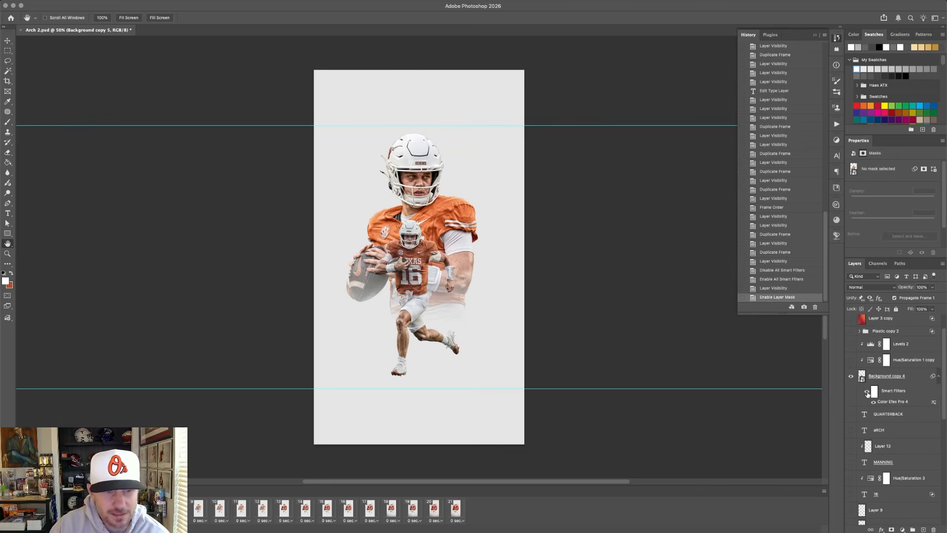
{"action": "left_click", "coordinate": [867, 392]}
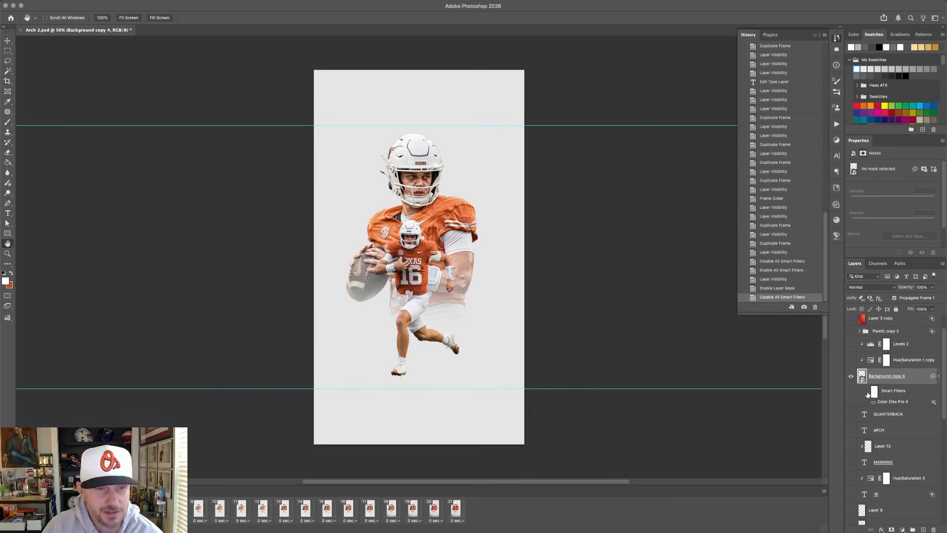
{"action": "left_click", "coordinate": [868, 392]}
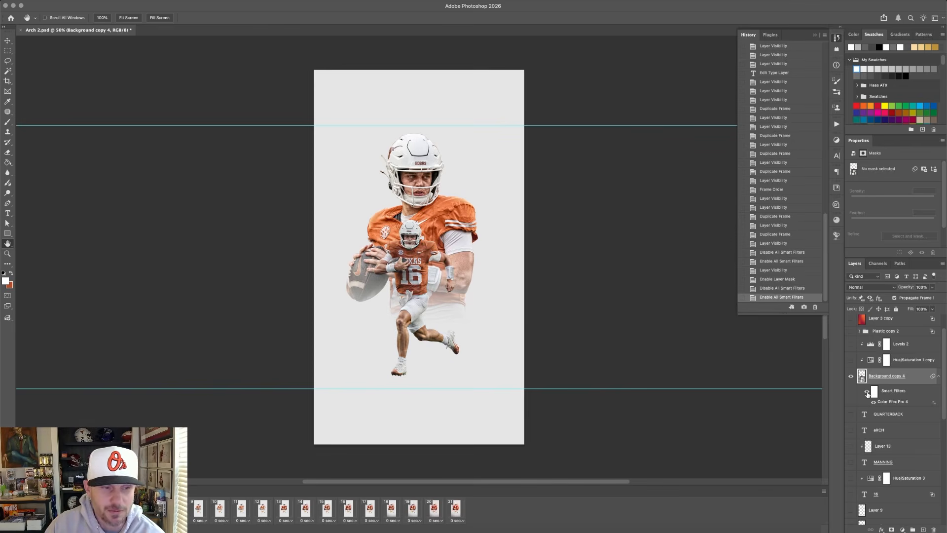
Compare the running player in frame 10 and the preceding frames, with Background copy 4's smart filters off and on, ending on frame 10.
{"action": "left_click", "coordinate": [203, 511]}
{"action": "left_click", "coordinate": [218, 509]}
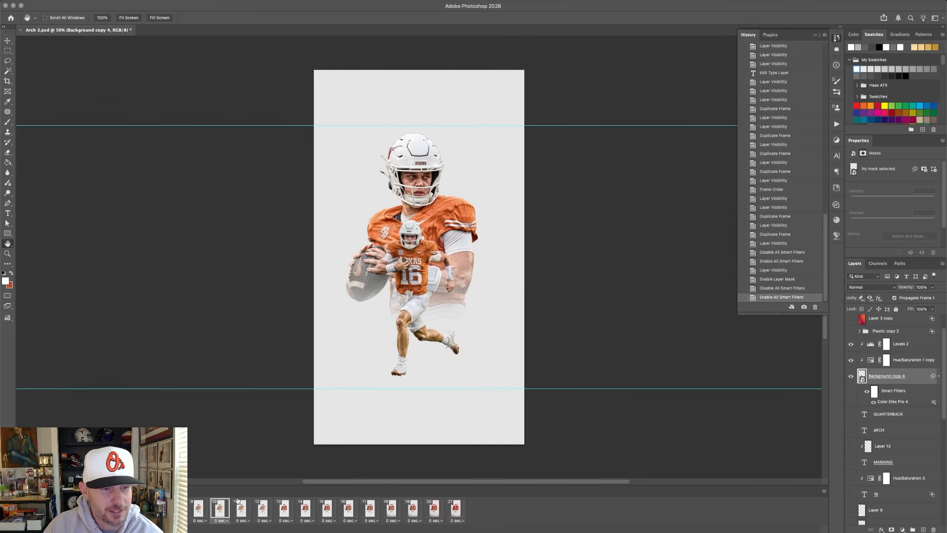
{"action": "left_click", "coordinate": [177, 509]}
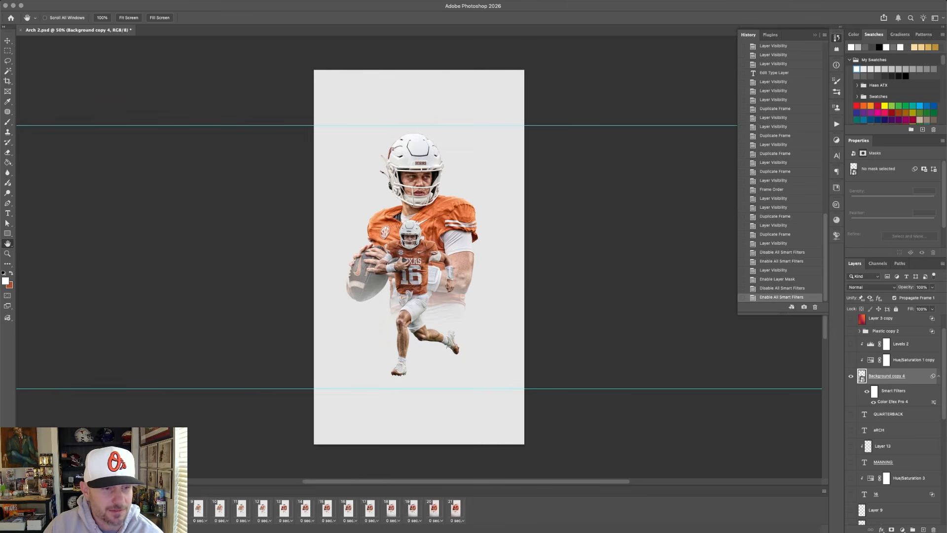
{"action": "left_click", "coordinate": [866, 391]}
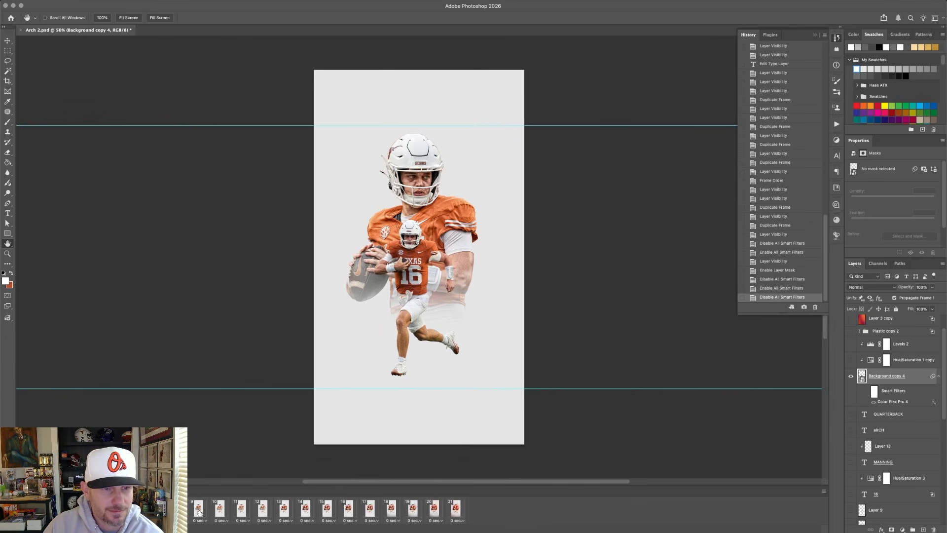
{"action": "left_click", "coordinate": [218, 512]}
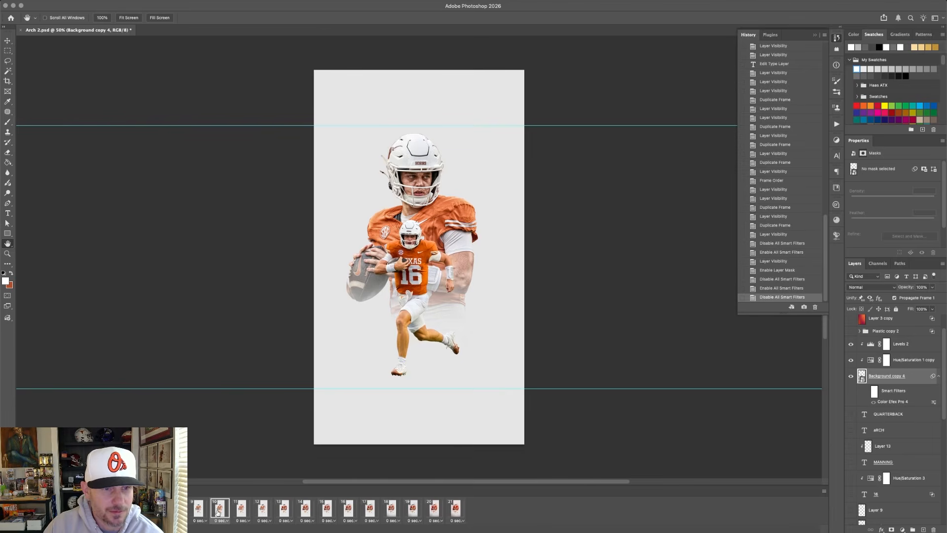
{"action": "left_click", "coordinate": [198, 509]}
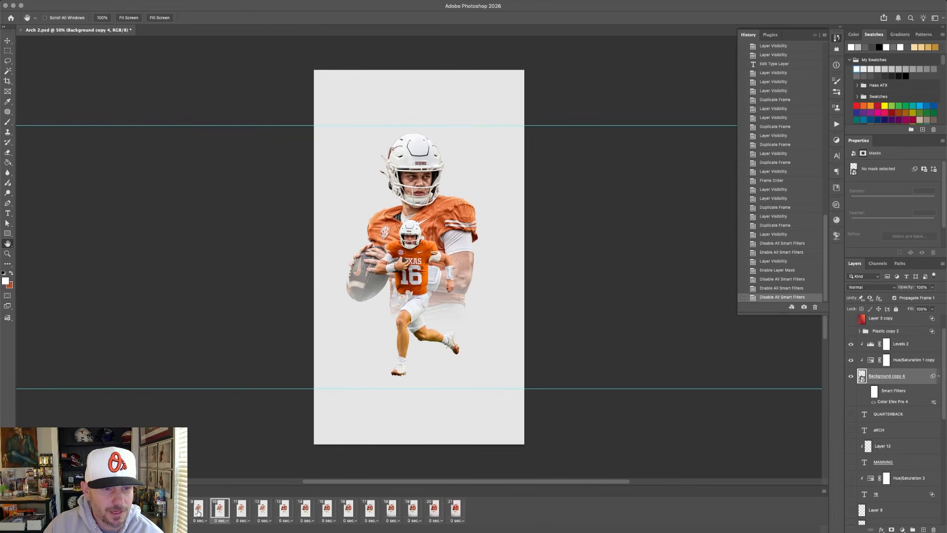
{"action": "left_click", "coordinate": [867, 391]}
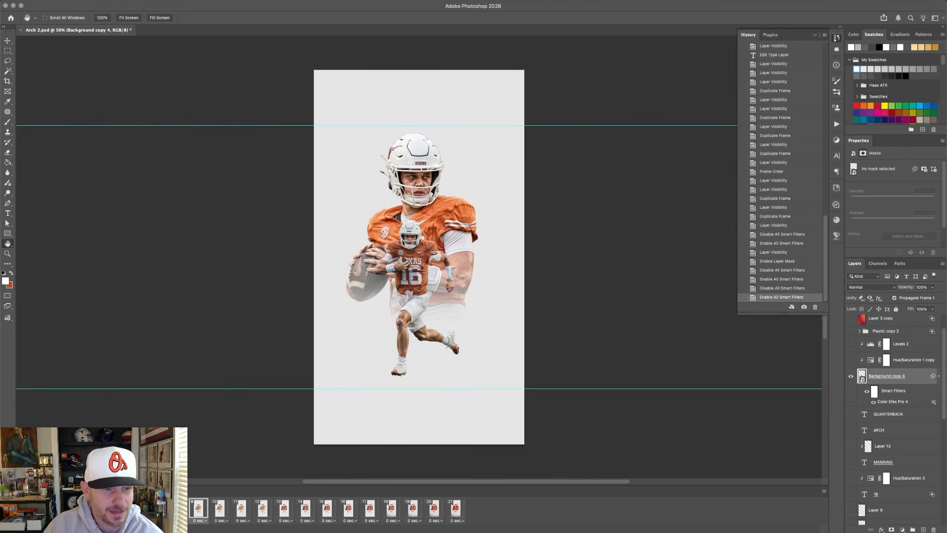
{"action": "left_click", "coordinate": [219, 510]}
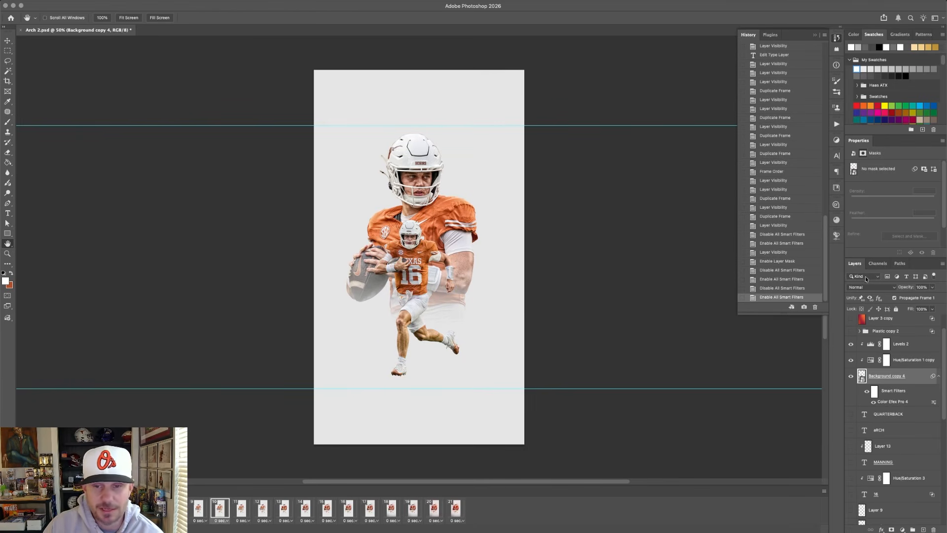
Check the Hue/Saturation 1 copy settings, then set the Levels 2 input black point to 16 and white point to 248.
{"action": "left_click", "coordinate": [886, 360]}
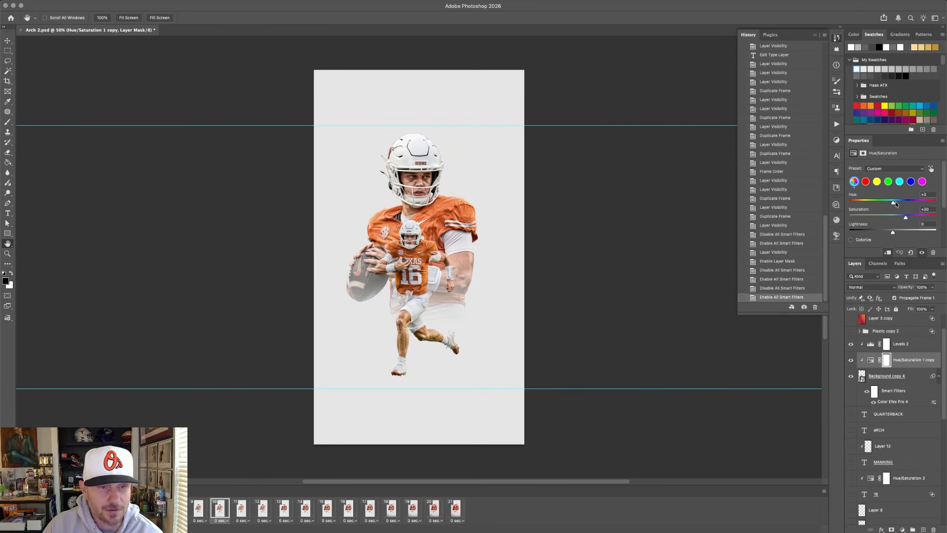
{"action": "left_click", "coordinate": [886, 344]}
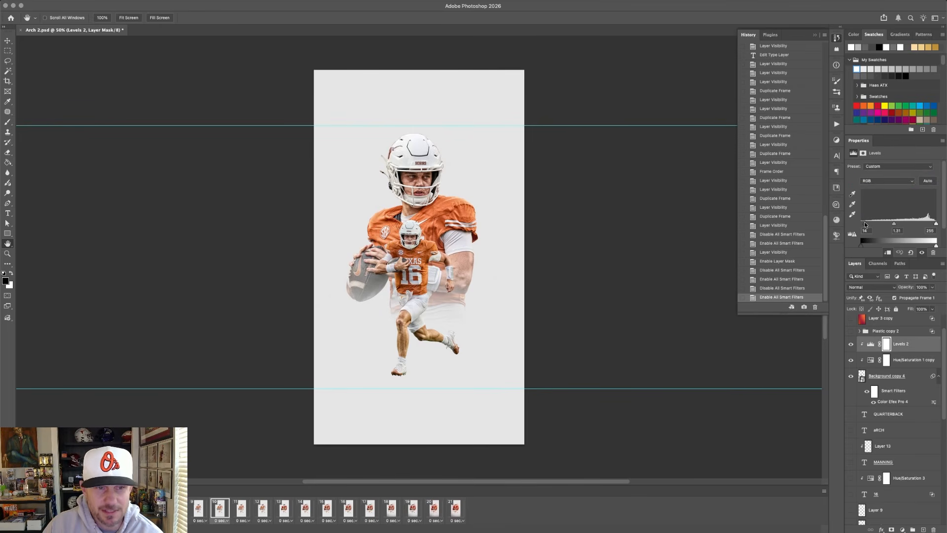
{"action": "left_click_drag", "start_coordinate": [864, 222], "coordinate": [864, 222]}
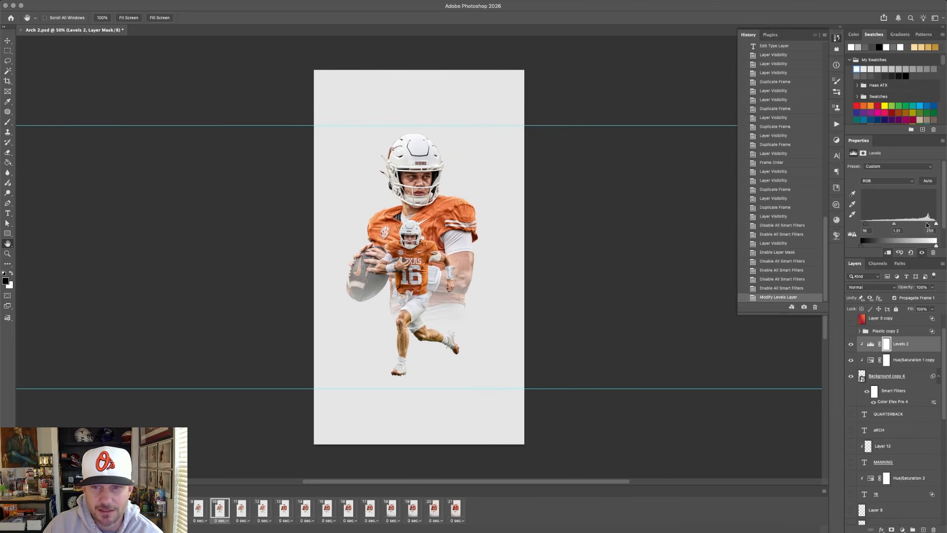
{"action": "left_click_drag", "start_coordinate": [936, 223], "coordinate": [934, 224]}
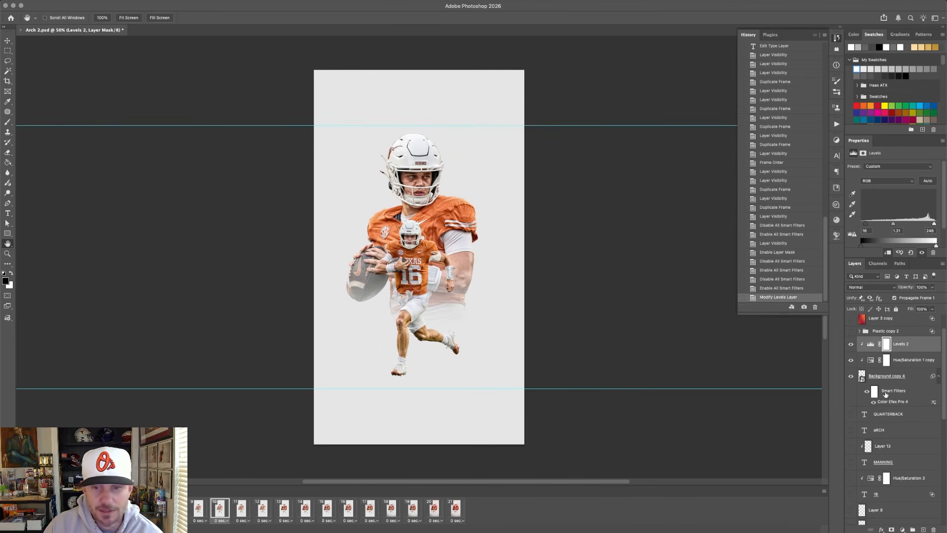
Compare frames 10 and 11, check the ground shadow by hiding and reshowing Layer 9, and select that layer.
{"action": "left_click", "coordinate": [241, 511]}
{"action": "left_click", "coordinate": [222, 513]}
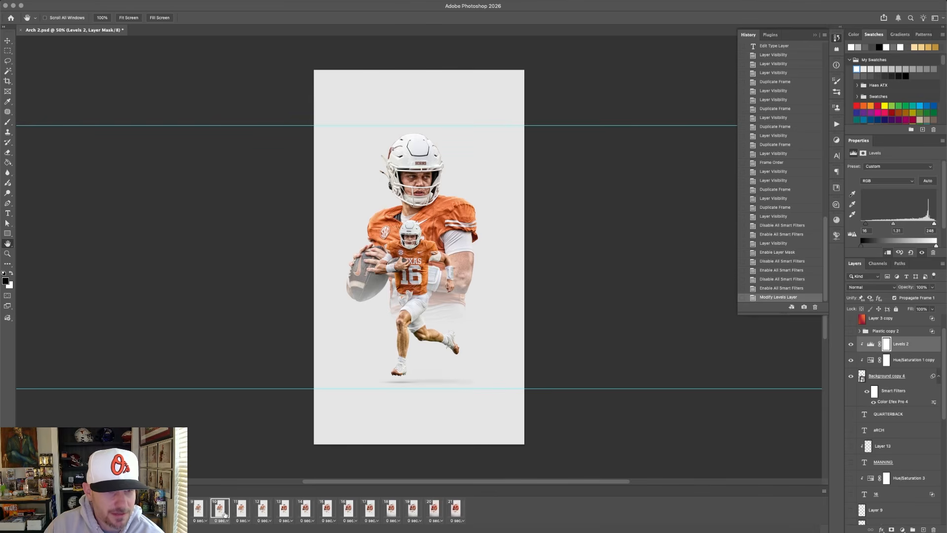
{"action": "left_click", "coordinate": [241, 511]}
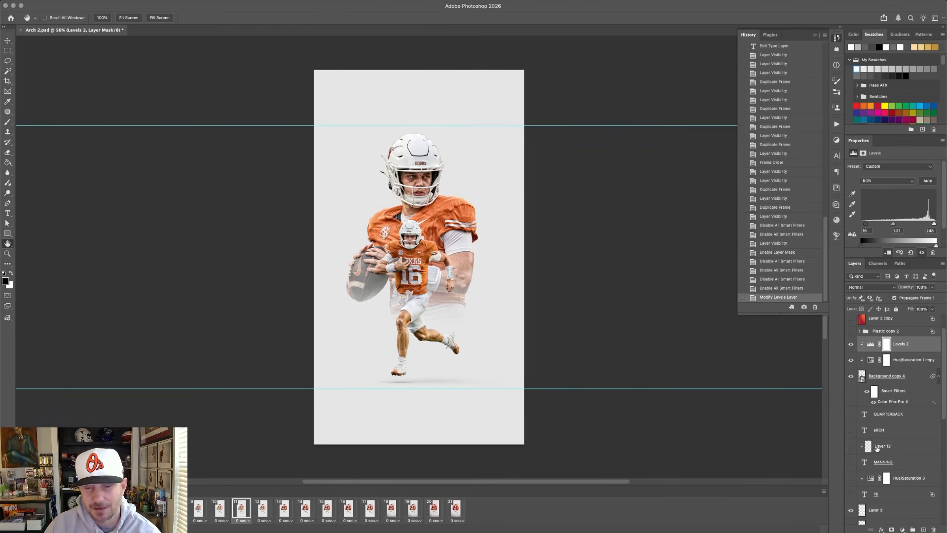
{"action": "left_click", "coordinate": [849, 510]}
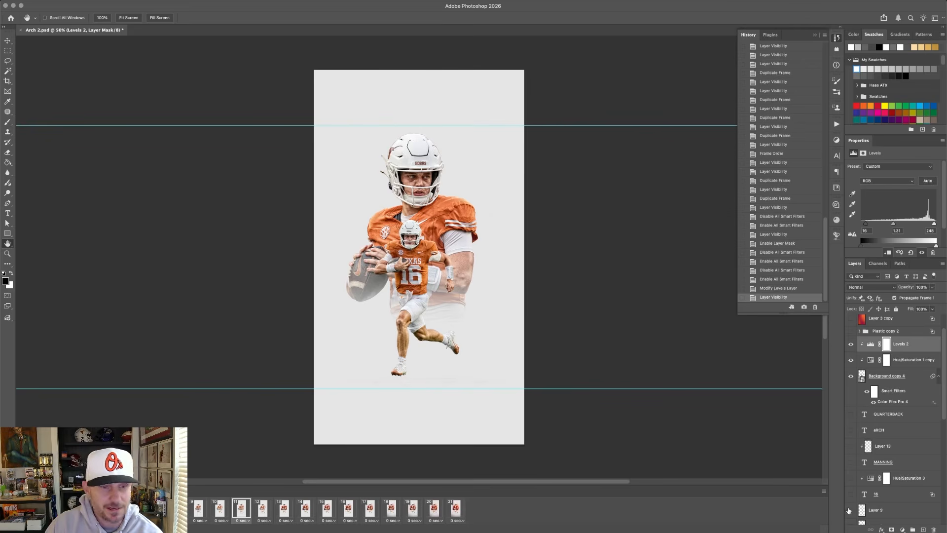
{"action": "left_click", "coordinate": [849, 510]}
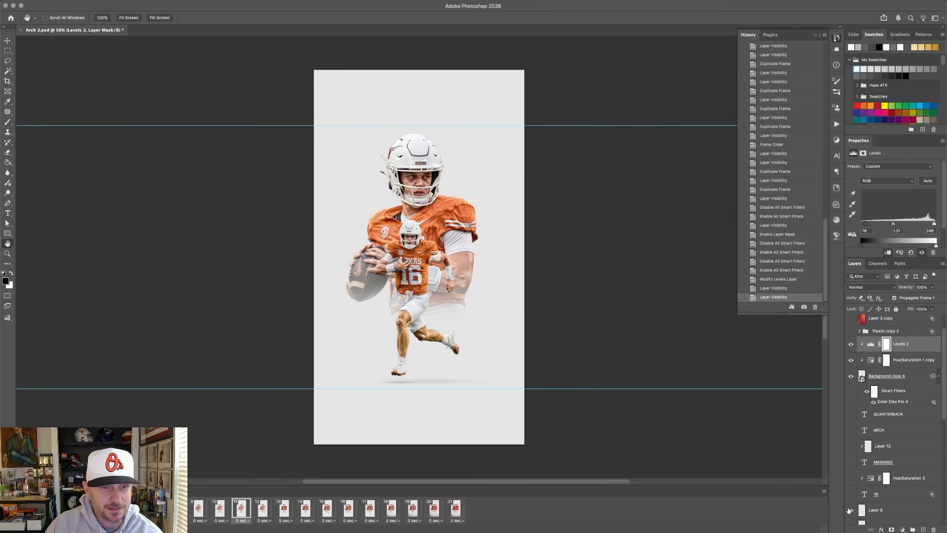
{"action": "left_click", "coordinate": [875, 513]}
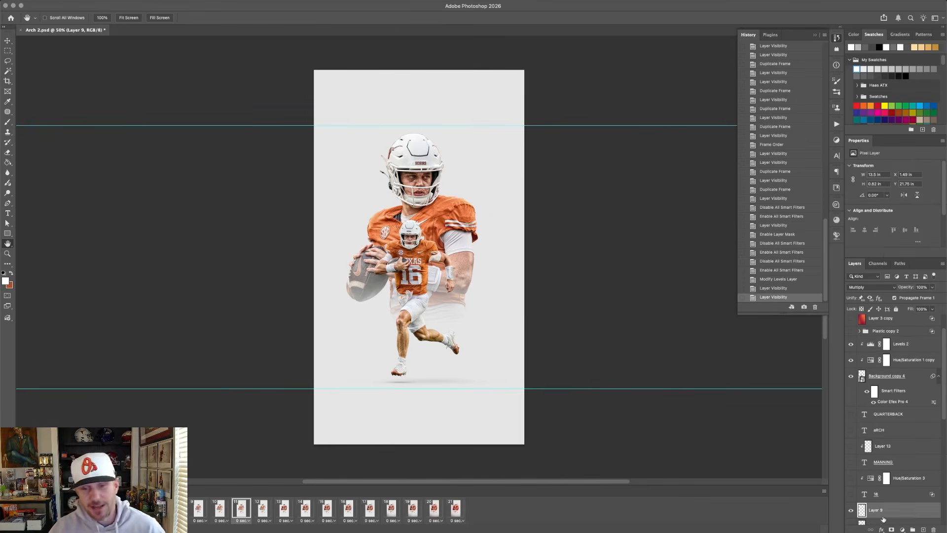
Add a new layer above Layer 9 and set up a 130 px Soft Round brush with its tip flattened into a thin ellipse.
{"action": "left_click", "coordinate": [920, 530]}
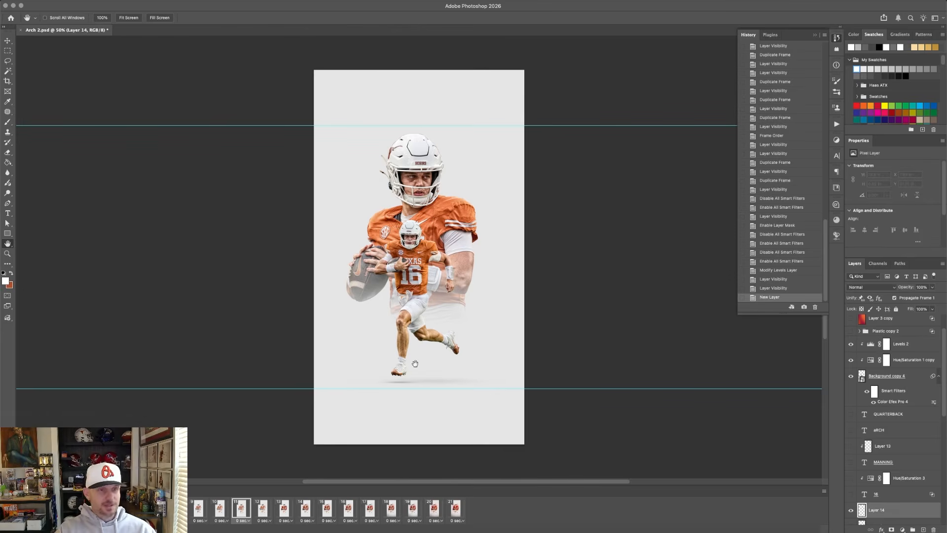
{"action": "left_click", "coordinate": [8, 123]}
{"action": "left_click", "coordinate": [55, 19]}
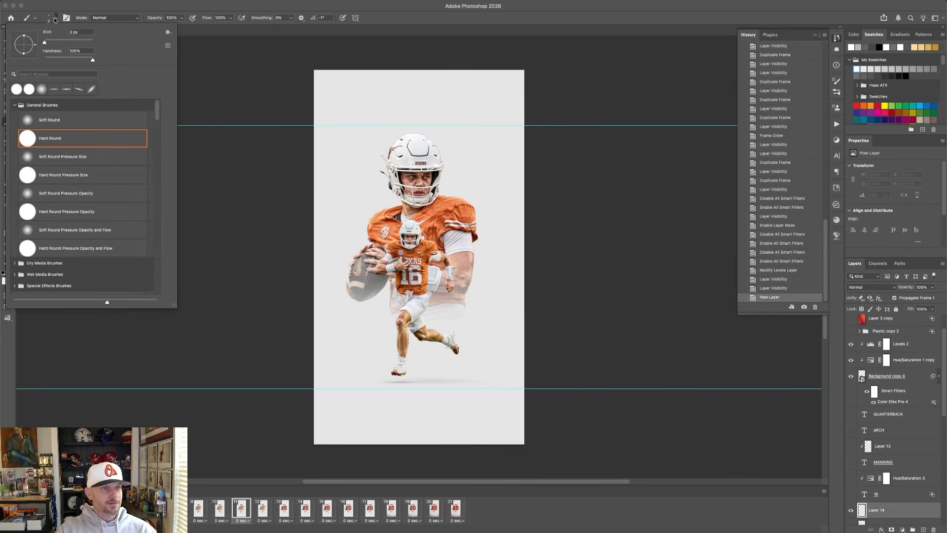
{"action": "left_click", "coordinate": [42, 89]}
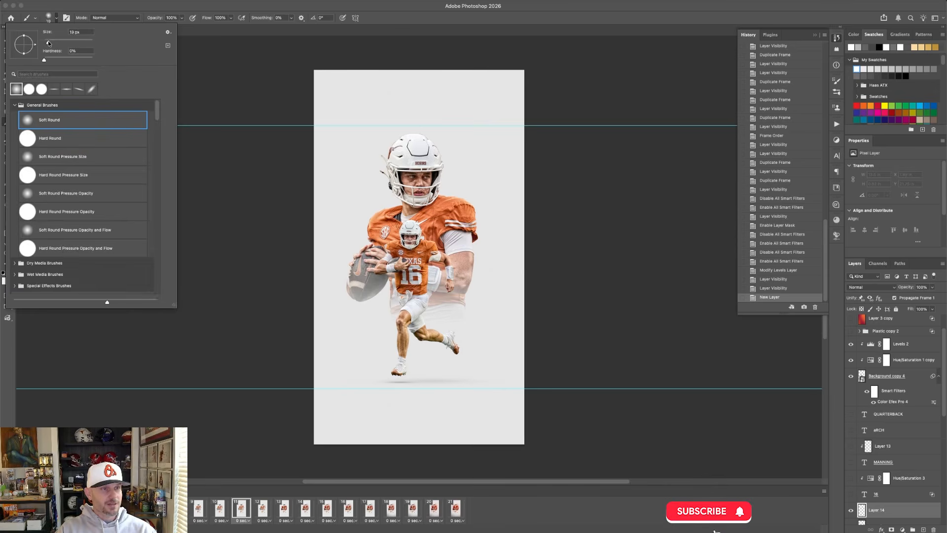
{"action": "left_click_drag", "start_coordinate": [54, 42], "coordinate": [72, 43]}
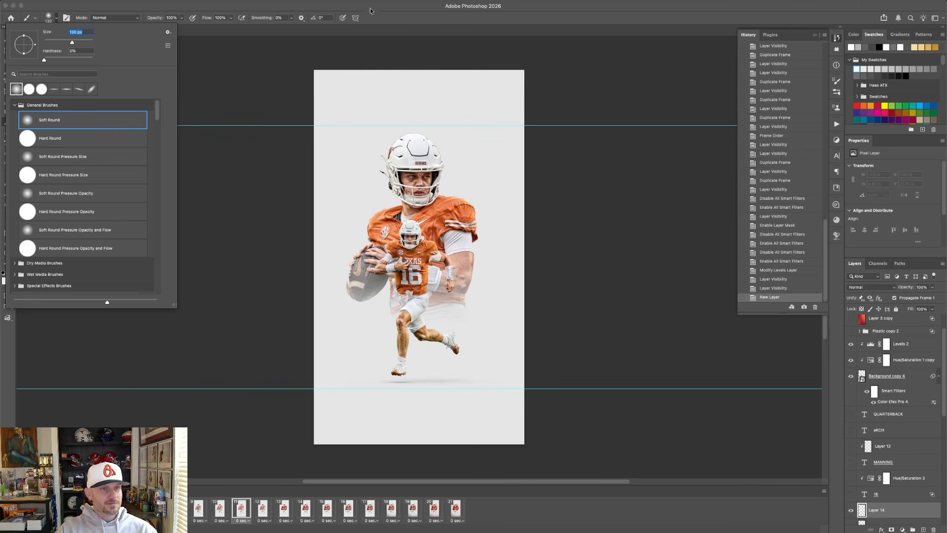
{"action": "left_click", "coordinate": [57, 91]}
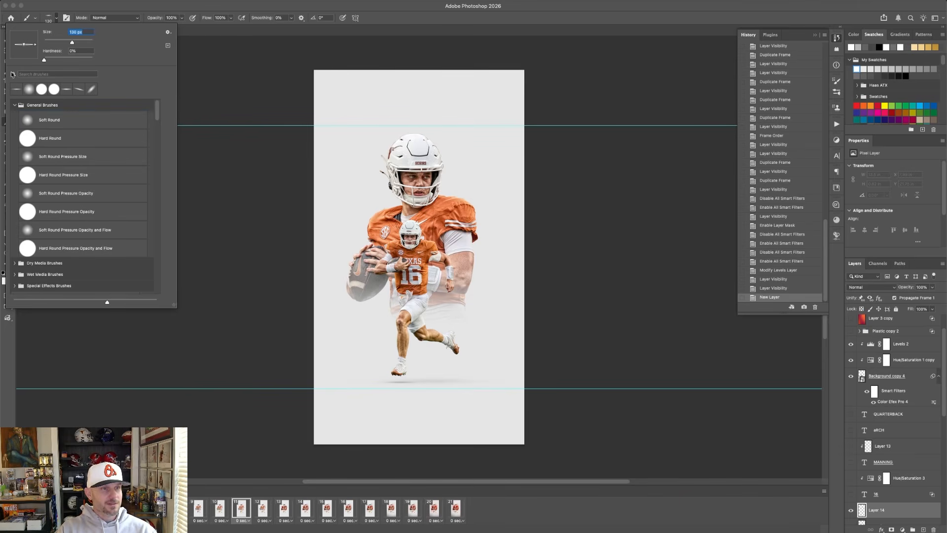
{"action": "left_click", "coordinate": [49, 120]}
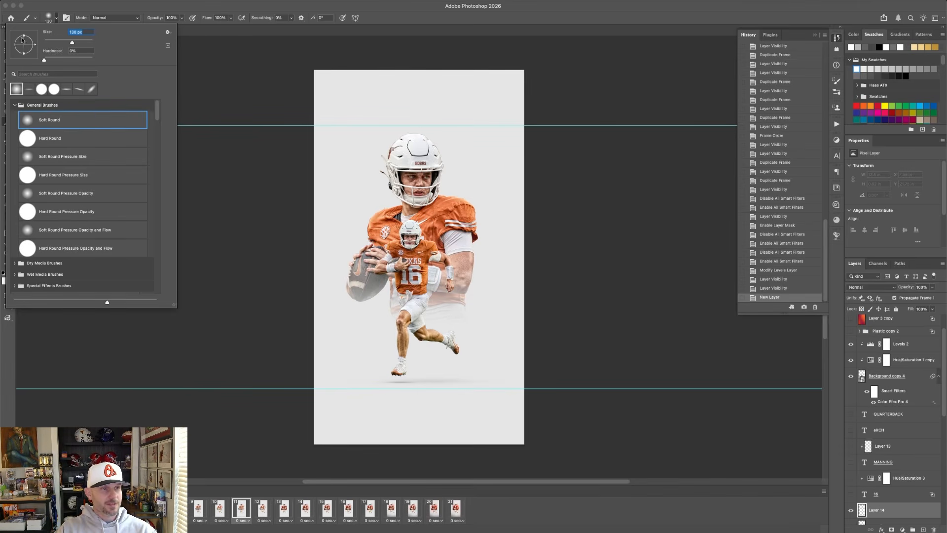
{"action": "left_click_drag", "start_coordinate": [23, 37], "coordinate": [23, 45]}
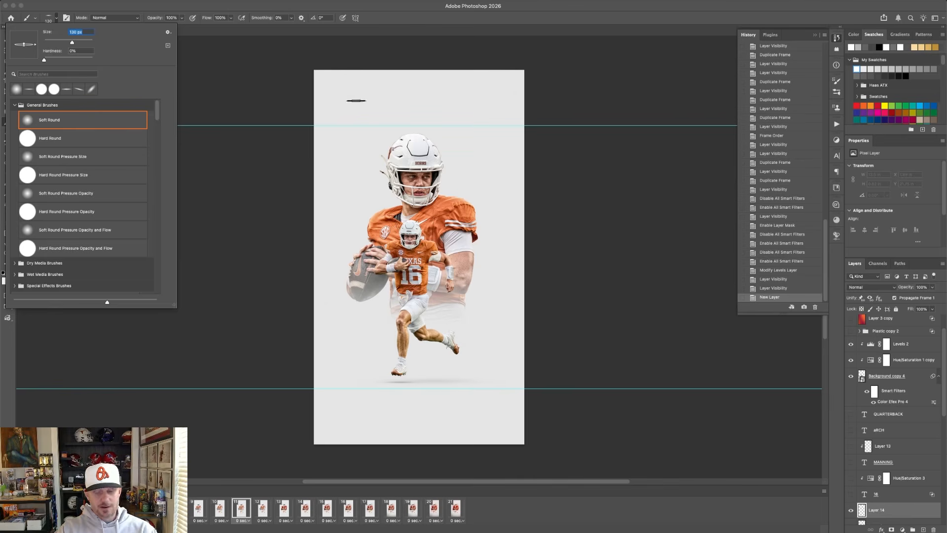
Enlarge the flattened brush to 500 px, pick a dark grey foreground color, and lower the brush flow to 10%.
{"action": "type", "text": "400"}
{"action": "key", "text": "Return"}
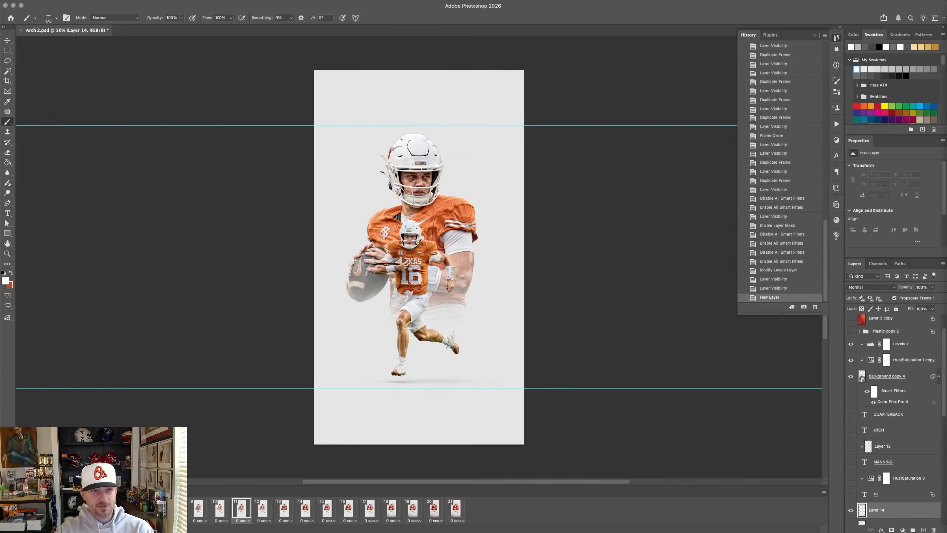
{"action": "key", "text": "bracketright"}
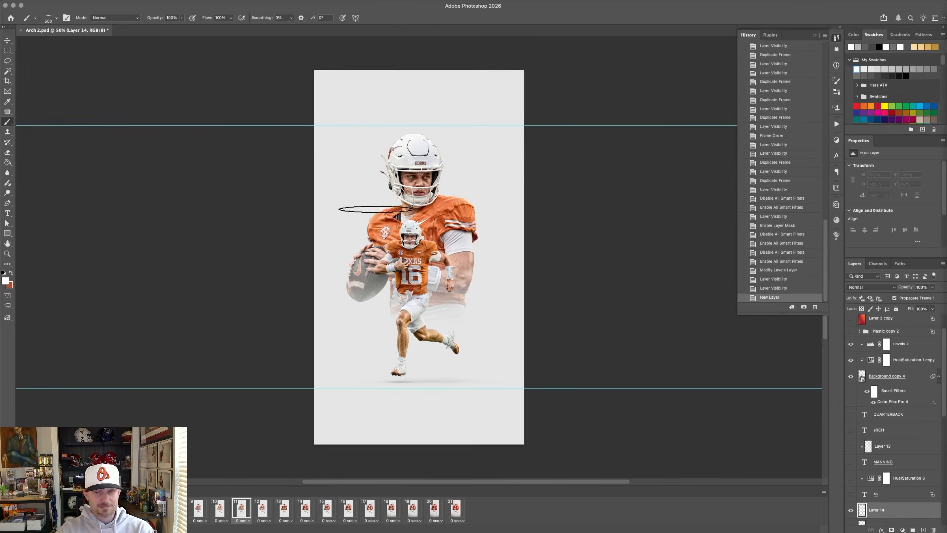
{"action": "left_click", "coordinate": [868, 47]}
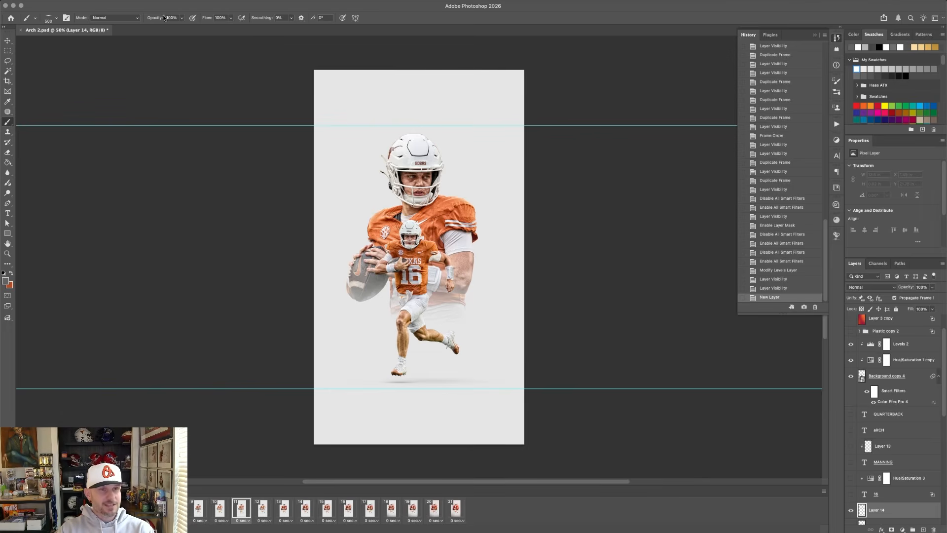
{"action": "left_click_drag", "start_coordinate": [203, 19], "coordinate": [168, 41]}
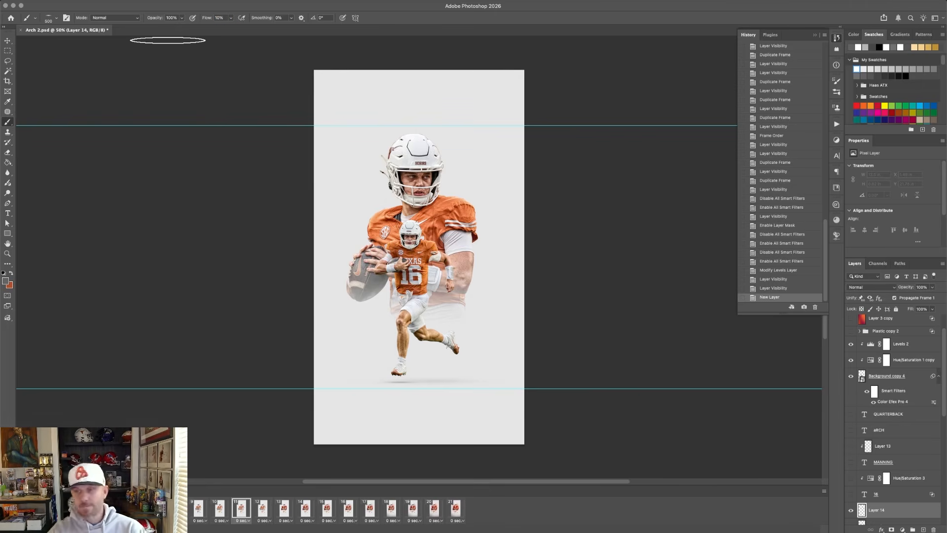
Reduce the brush to 300 px and hide the existing ground shadow on Layer 9, keeping Layer 14 visible.
{"action": "key", "text": "bracketleft"}
{"action": "key", "text": "bracketleft"}
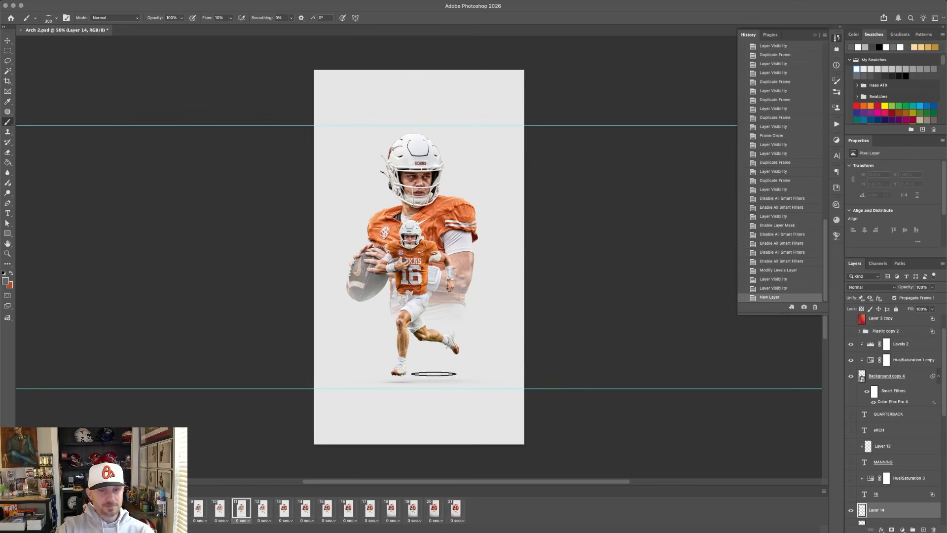
{"action": "left_click", "coordinate": [850, 511]}
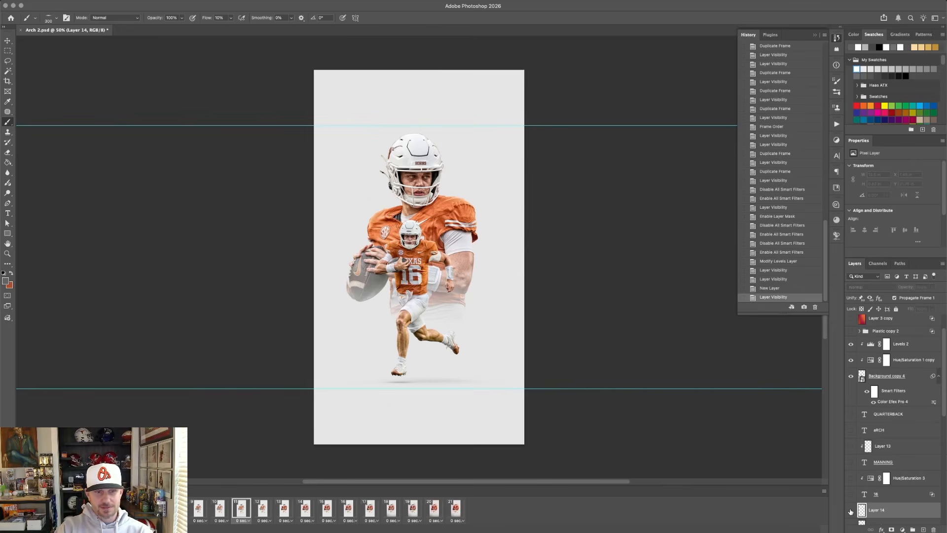
{"action": "left_click", "coordinate": [850, 511]}
{"action": "scroll", "coordinate": [850, 512], "scroll_direction": "down", "scroll_amount": 1}
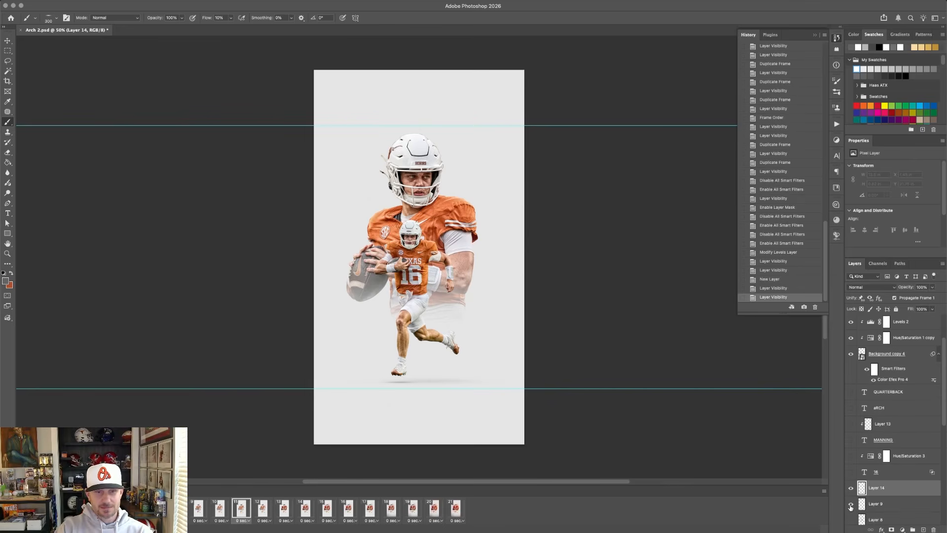
{"action": "left_click", "coordinate": [850, 504]}
Paint a soft shadow on Layer 14 under the runner's planted foot and a fainter one below the raised foot, using 175 and 100 px brushes.
{"action": "key", "text": "bracketleft"}
{"action": "key", "text": "bracketleft"}
{"action": "key", "text": "bracketleft"}
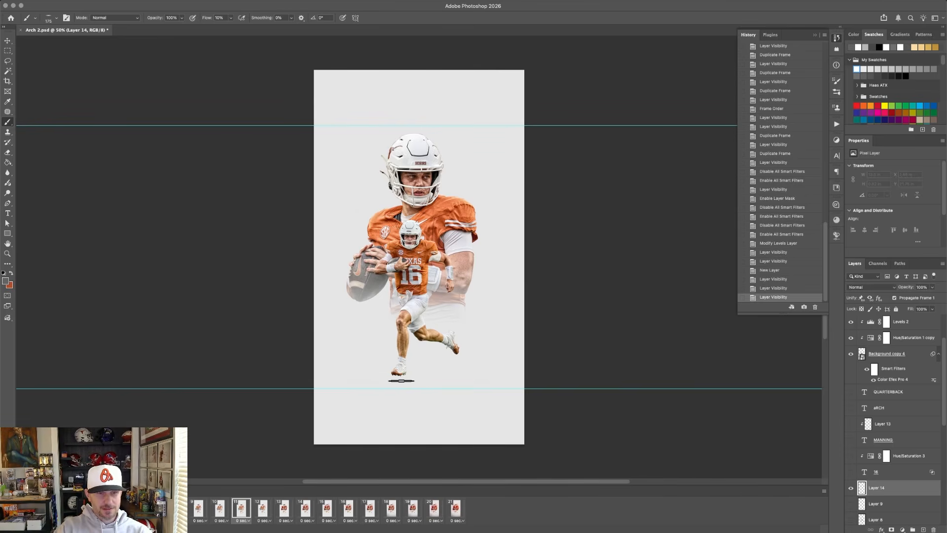
{"action": "mouse_move", "coordinate": [401, 380]}
{"action": "left_mouse_down"}
{"action": "mouse_move", "coordinate": [437, 382]}
{"action": "mouse_move", "coordinate": [397, 380]}
{"action": "left_mouse_up"}
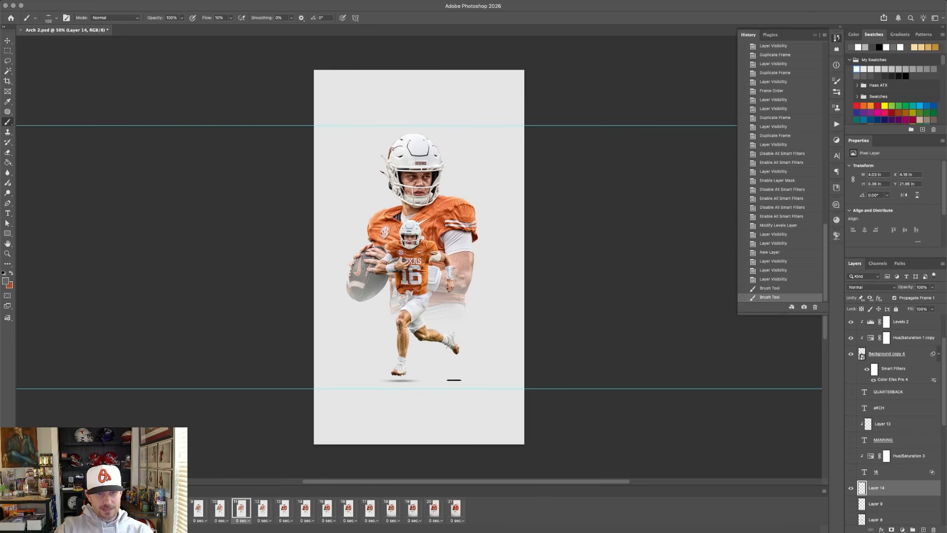
{"action": "left_click_drag", "start_coordinate": [456, 380], "coordinate": [478, 380]}
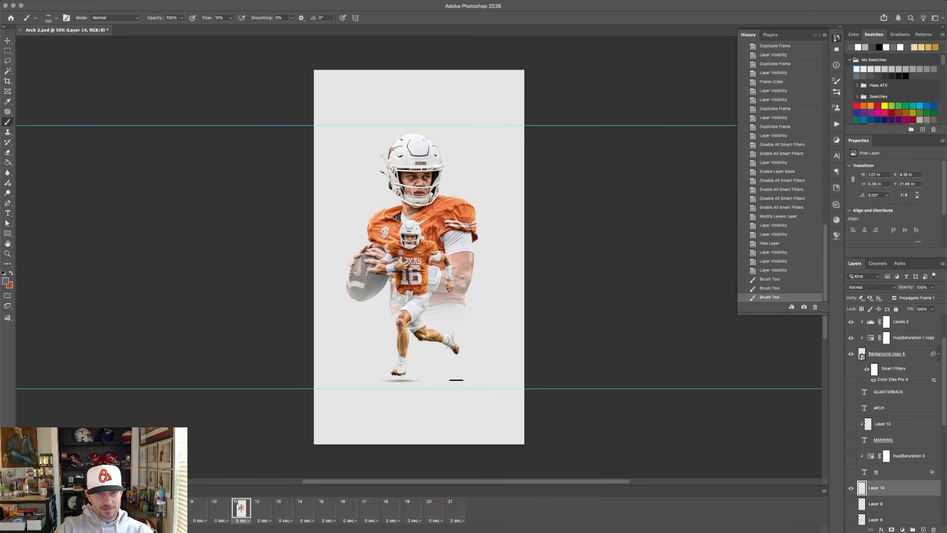
Widen the ground shadow on Layer 14 with a 300 px dab between the feet and a broader 600 px dab over the whole area.
{"action": "key", "text": "bracketright"}
{"action": "key", "text": "bracketright"}
{"action": "key", "text": "bracketright"}
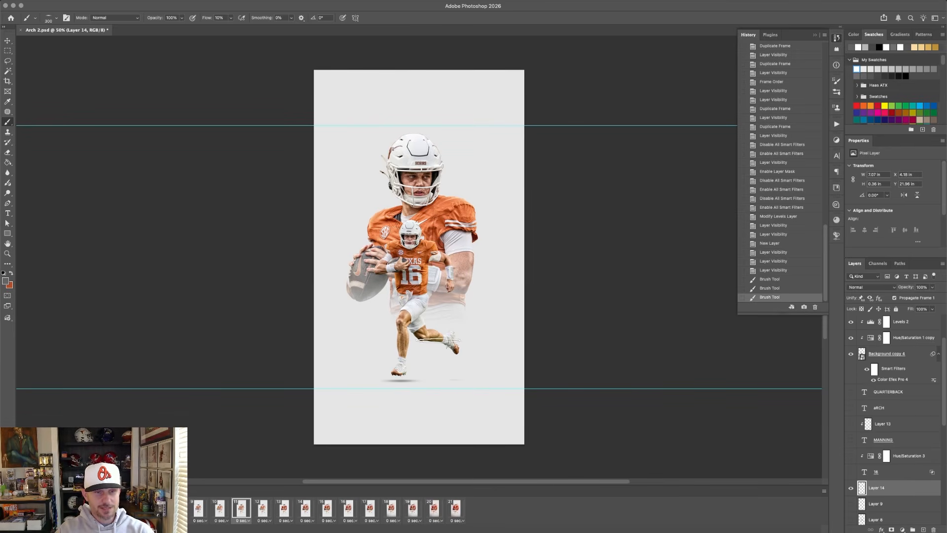
{"action": "left_click", "coordinate": [439, 379]}
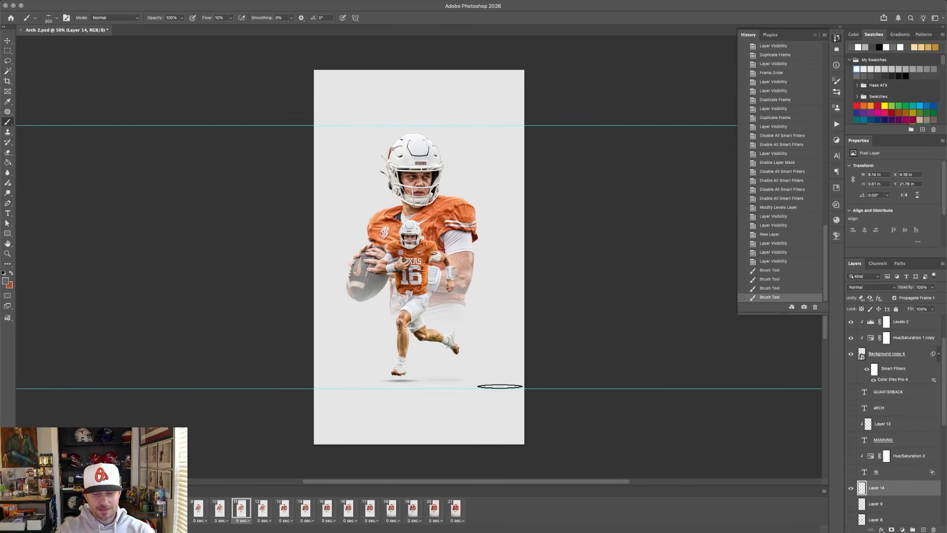
{"action": "key", "text": "bracketright"}
{"action": "key", "text": "bracketright"}
{"action": "key", "text": "bracketright"}
{"action": "key", "text": "bracketright"}
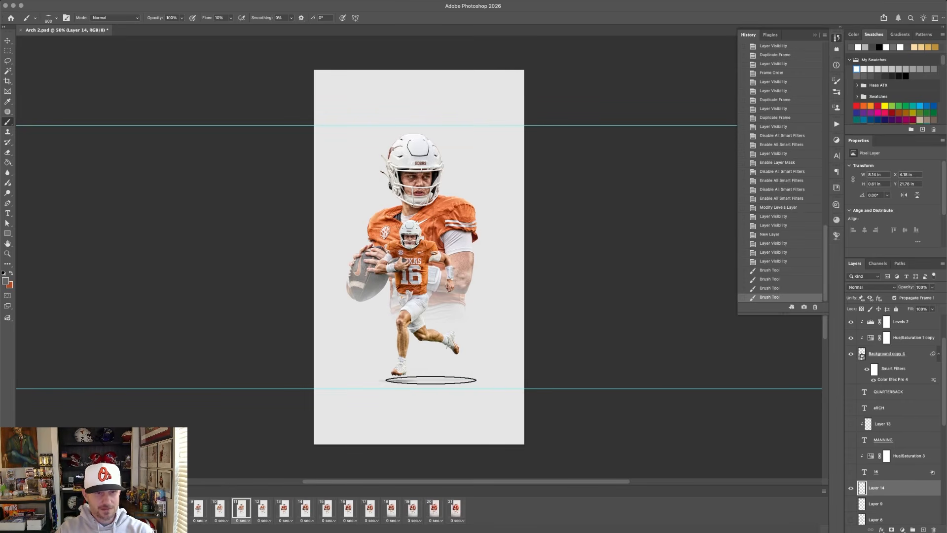
{"action": "left_click", "coordinate": [426, 379]}
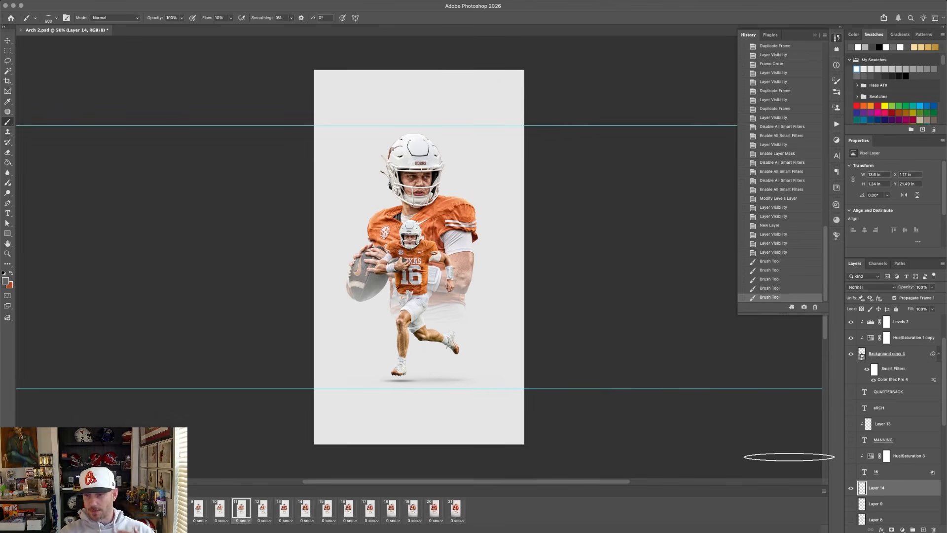
Hide the painted shadow on Layer 14, show the original shadow on Layer 9, and display frame 12.
{"action": "left_click", "coordinate": [850, 488]}
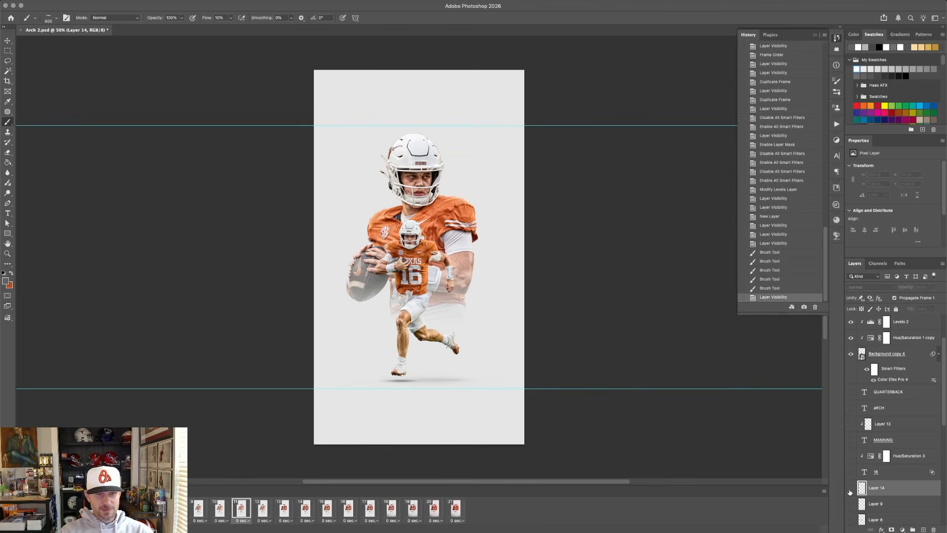
{"action": "left_click", "coordinate": [851, 504]}
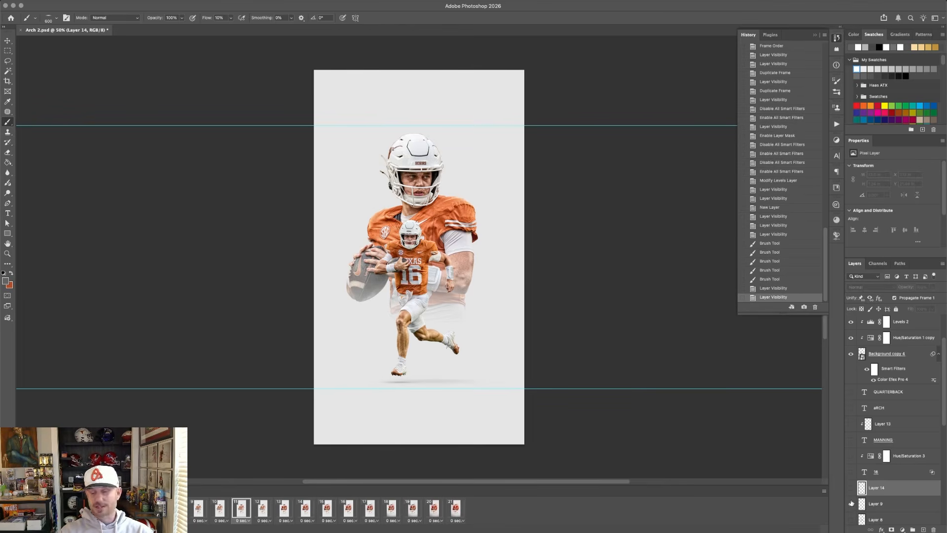
{"action": "left_click", "coordinate": [262, 509]}
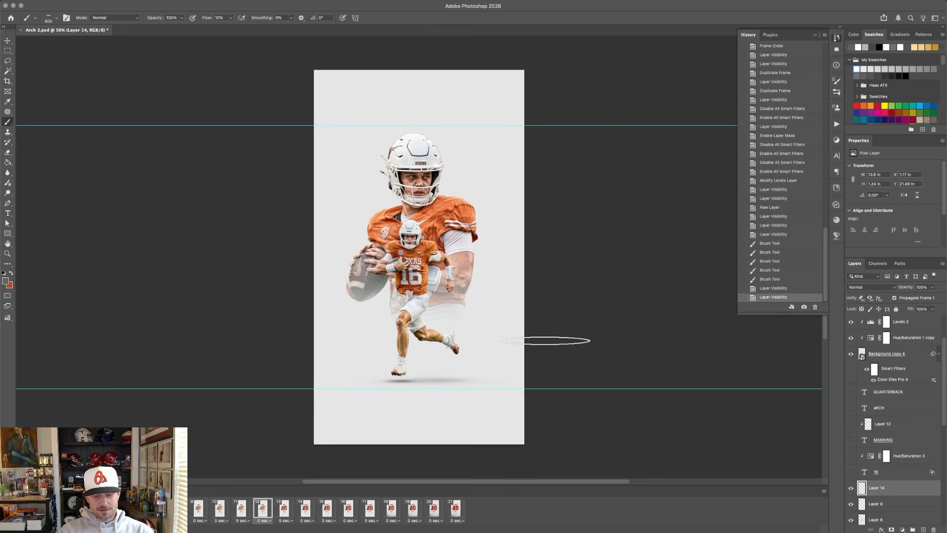
Compare frames 11 and 12 at 200% to examine the shading behind the running player, ending on frame 12.
{"action": "key", "text": "super+1"}
{"action": "key", "text": "super+equal"}
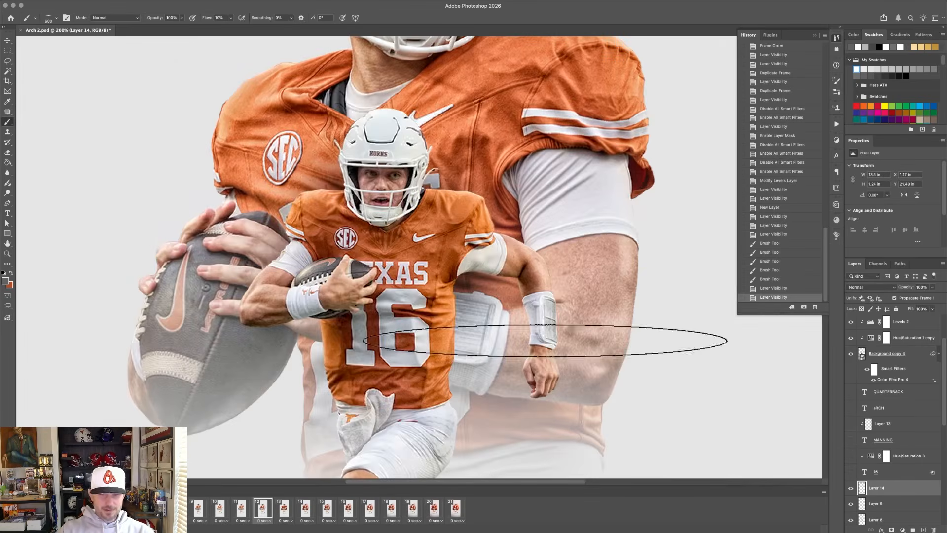
{"action": "left_click", "coordinate": [850, 488]}
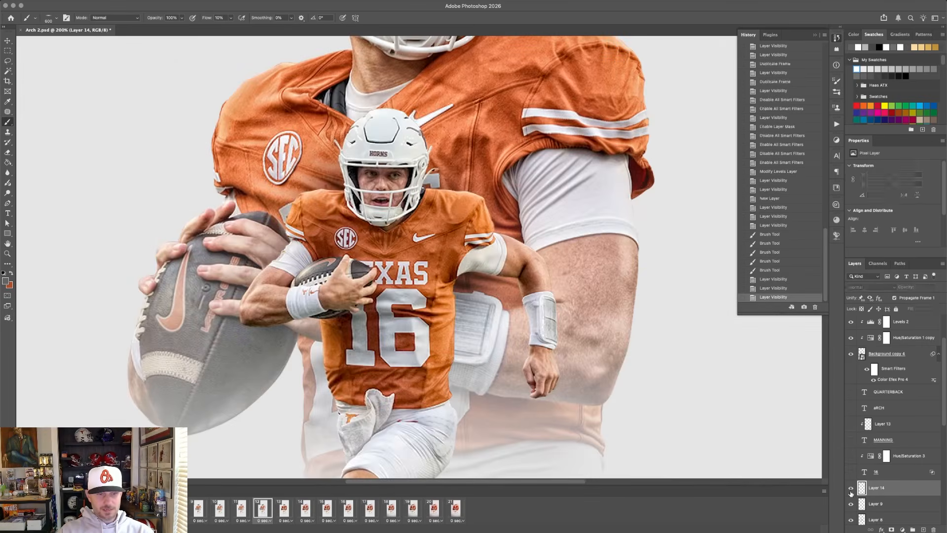
{"action": "left_click", "coordinate": [851, 488]}
{"action": "left_click", "coordinate": [238, 507]}
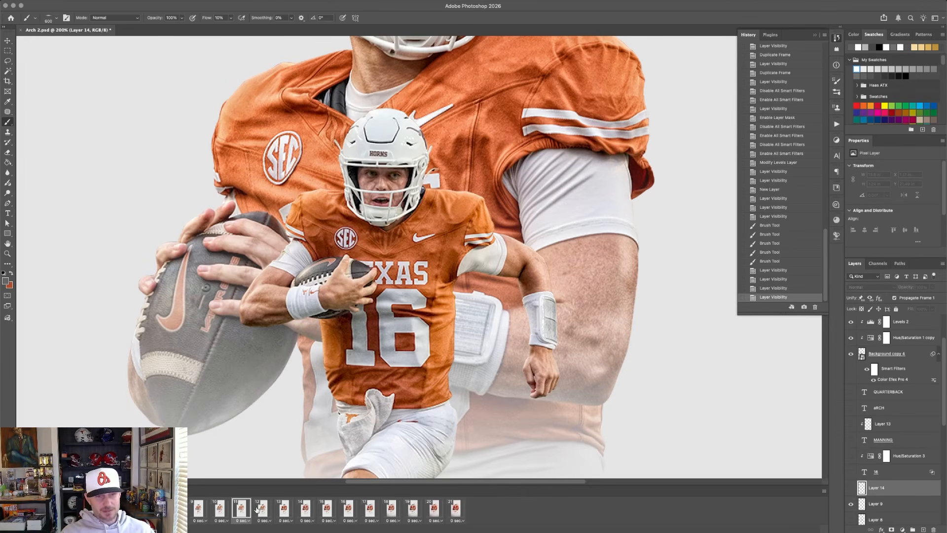
{"action": "left_click", "coordinate": [258, 509]}
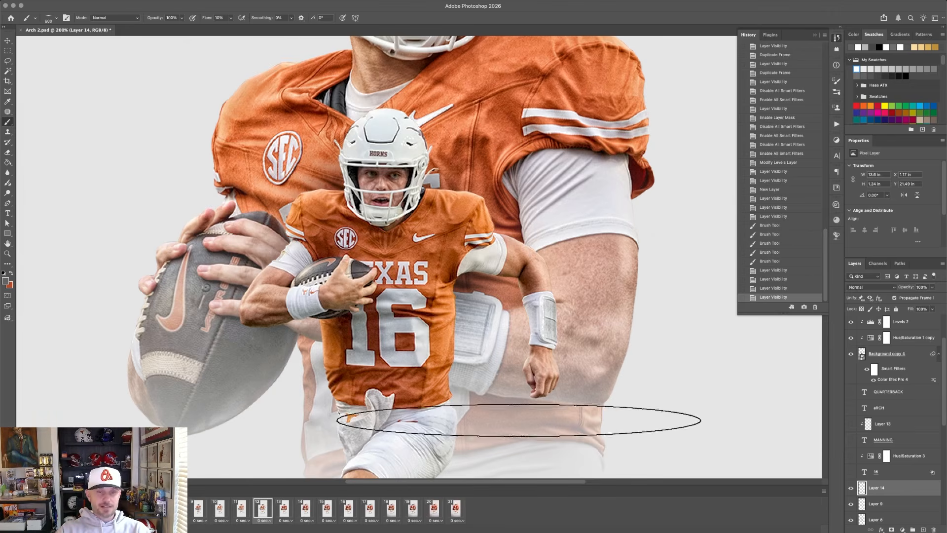
Toggle Layer 8 to check the shadow it casts behind the running player, leaving the layer hidden.
{"action": "scroll", "coordinate": [908, 503], "scroll_direction": "down", "scroll_amount": 3}
{"action": "left_click", "coordinate": [851, 461]}
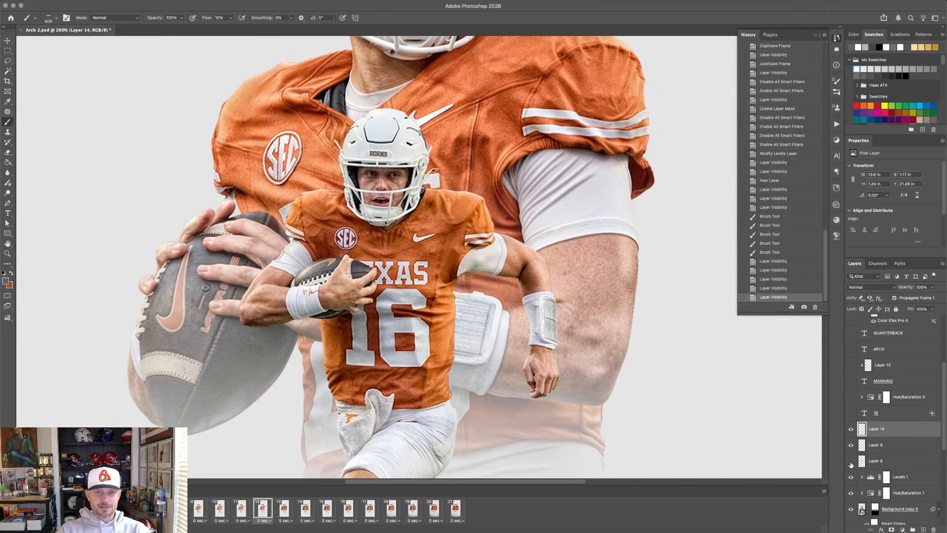
{"action": "left_click", "coordinate": [850, 461]}
{"action": "left_click", "coordinate": [850, 462]}
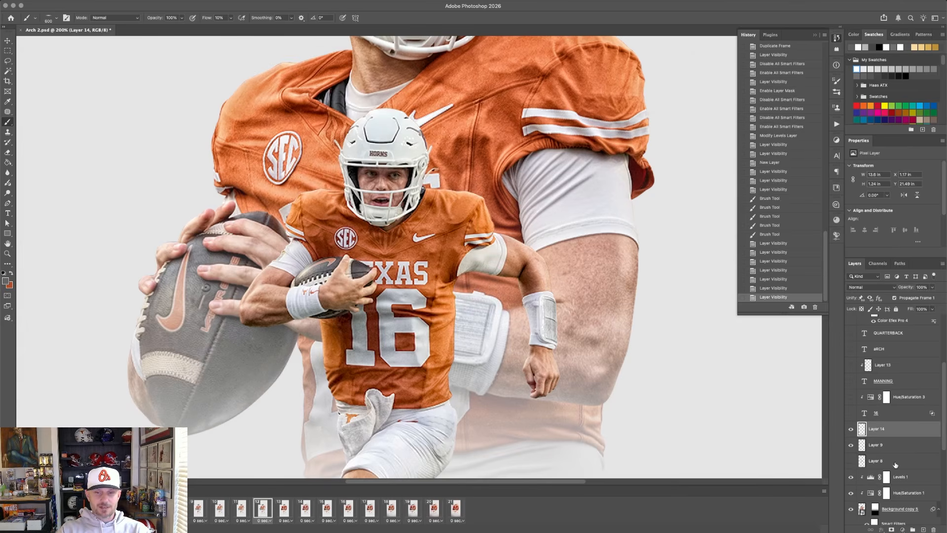
Add a new layer directly above Layer 8 and set its blending mode to Linear Burn.
{"action": "left_click", "coordinate": [896, 464]}
{"action": "left_click", "coordinate": [922, 530]}
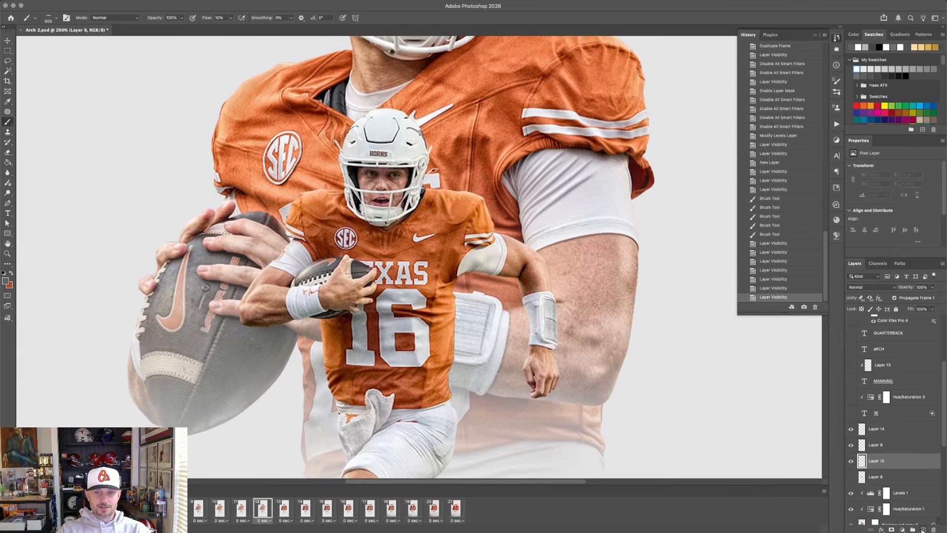
{"action": "left_click", "coordinate": [864, 287]}
{"action": "left_click", "coordinate": [860, 337]}
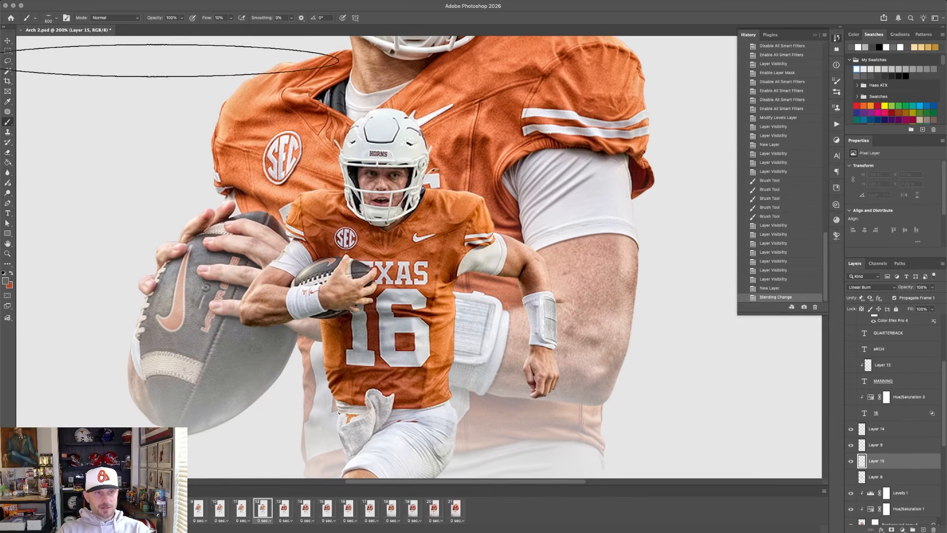
Switch the brush to the round Soft Round tip and shrink it to about 50 px beside the runner's torso.
{"action": "left_click", "coordinate": [48, 20]}
{"action": "left_click", "coordinate": [30, 89]}
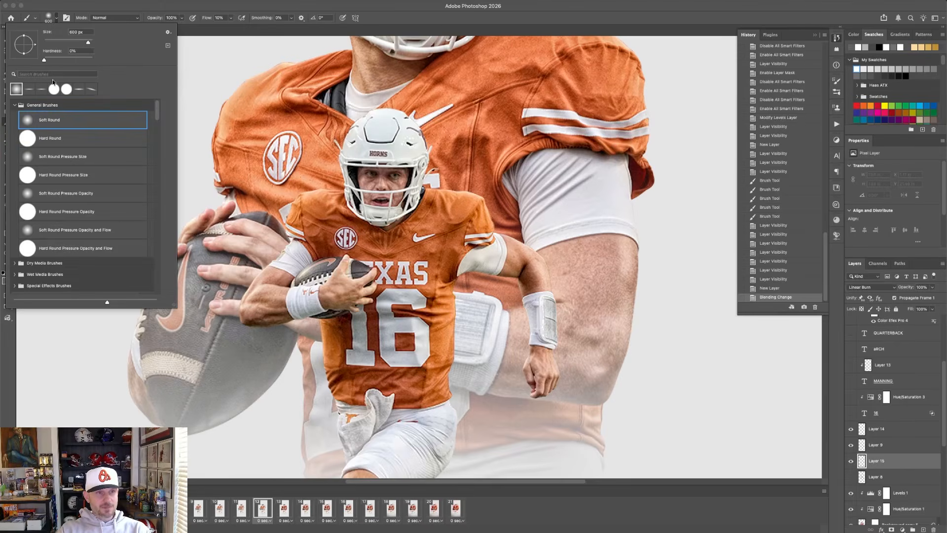
{"action": "left_click", "coordinate": [178, 8]}
{"action": "key", "text": "bracketleft"}
{"action": "key", "text": "bracketleft"}
{"action": "key", "text": "bracketleft"}
{"action": "key", "text": "bracketleft"}
{"action": "key", "text": "bracketleft"}
{"action": "key", "text": "bracketleft"}
{"action": "key", "text": "bracketleft"}
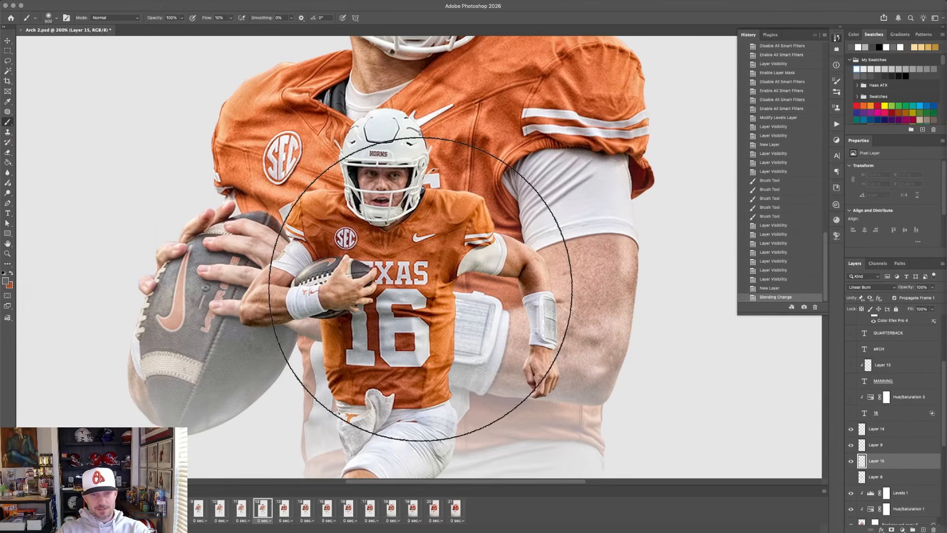
{"action": "key", "text": "bracketleft"}
{"action": "key", "text": "bracketleft"}
{"action": "key", "text": "bracketleft"}
{"action": "key", "text": "bracketleft"}
{"action": "key", "text": "bracketleft"}
{"action": "key", "text": "bracketleft"}
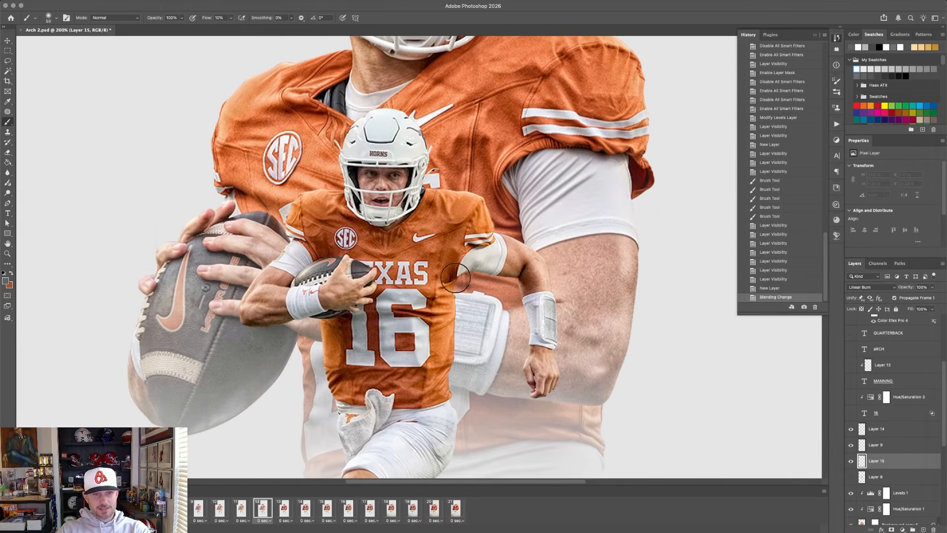
Paint soft shadows on Layer 15 behind the runner's torso and upper arm, around the forearm, and along the helmet's edge.
{"action": "mouse_move", "coordinate": [446, 301]}
{"action": "left_mouse_down"}
{"action": "mouse_move", "coordinate": [451, 284]}
{"action": "mouse_move", "coordinate": [495, 263]}
{"action": "left_mouse_up"}
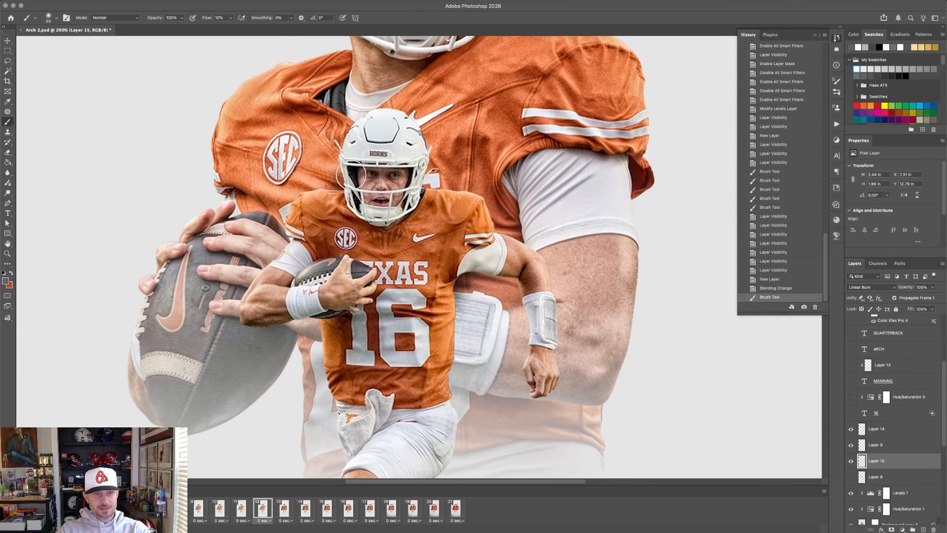
{"action": "mouse_move", "coordinate": [522, 285]}
{"action": "left_mouse_down"}
{"action": "mouse_move", "coordinate": [538, 356]}
{"action": "mouse_move", "coordinate": [533, 329]}
{"action": "left_mouse_up"}
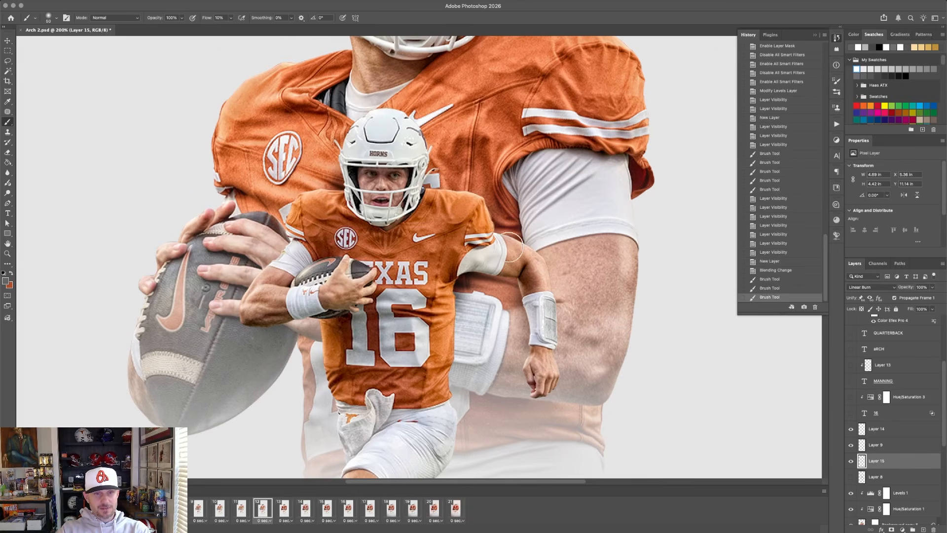
{"action": "left_click_drag", "start_coordinate": [412, 160], "coordinate": [427, 205]}
Toggle the newly painted Layer 15 to check its shadows, leave it hidden, and show Layer 8 for comparison.
{"action": "left_click", "coordinate": [851, 462]}
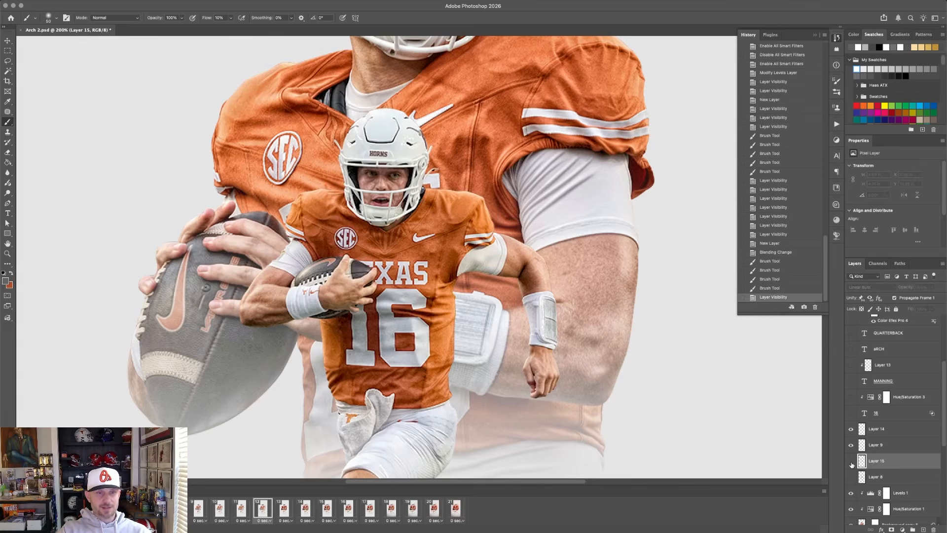
{"action": "left_click", "coordinate": [851, 462]}
{"action": "left_click", "coordinate": [851, 463]}
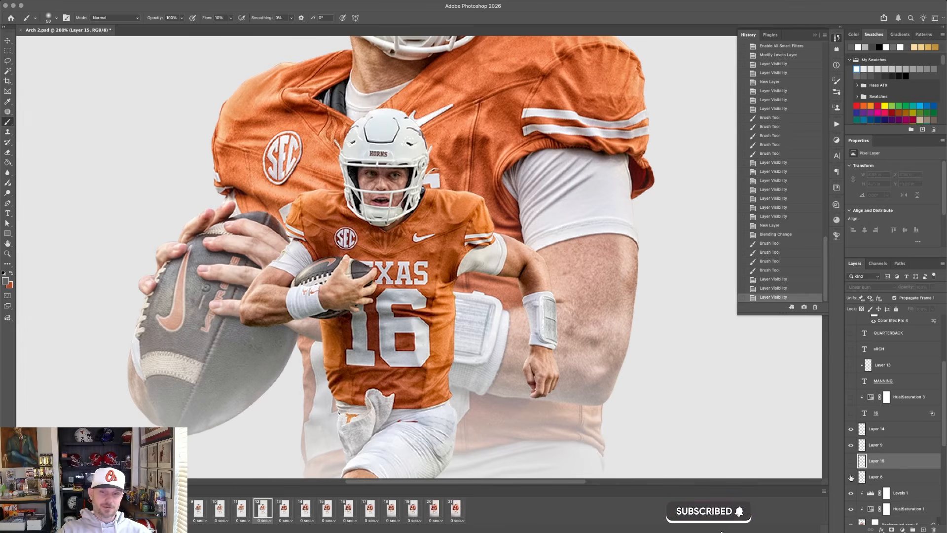
{"action": "left_click", "coordinate": [850, 477]}
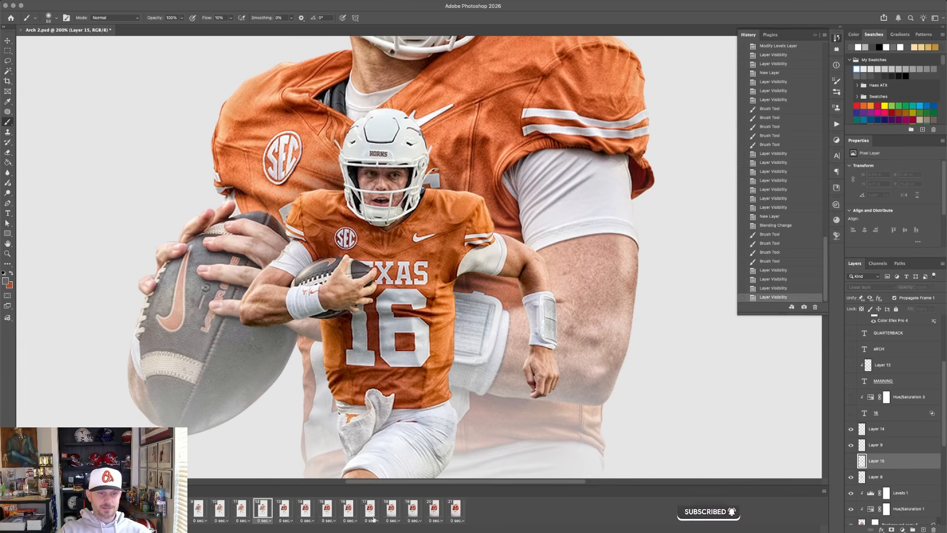
Switch to frame 13 and examine the large number 16 over the player, viewing the poster at 66.7% and 100%.
{"action": "left_click", "coordinate": [283, 508]}
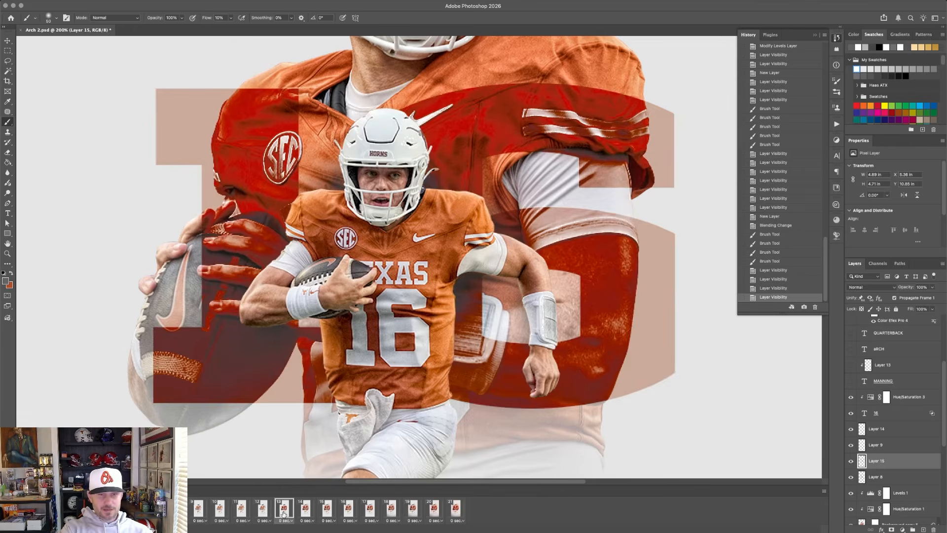
{"action": "key", "text": "super+minus"}
{"action": "key", "text": "super+minus"}
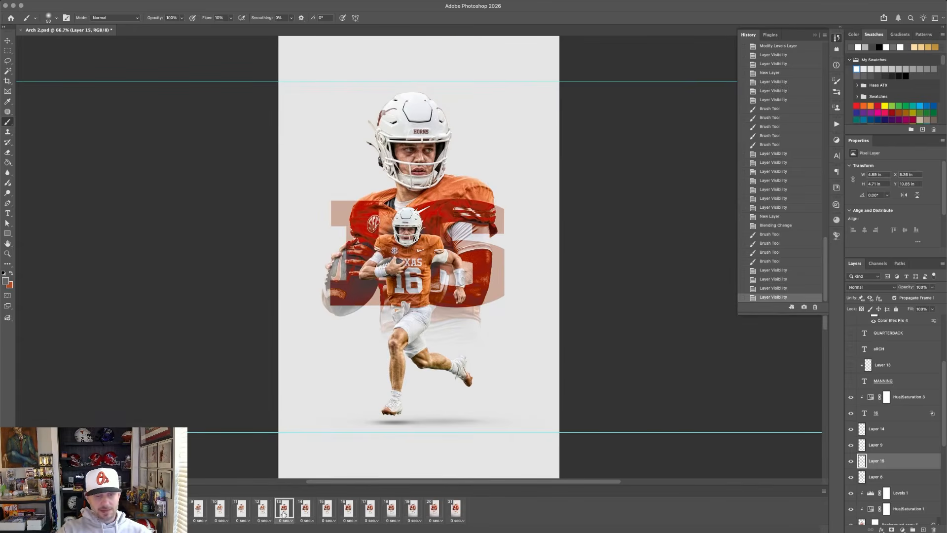
{"action": "key", "text": "super+plus"}
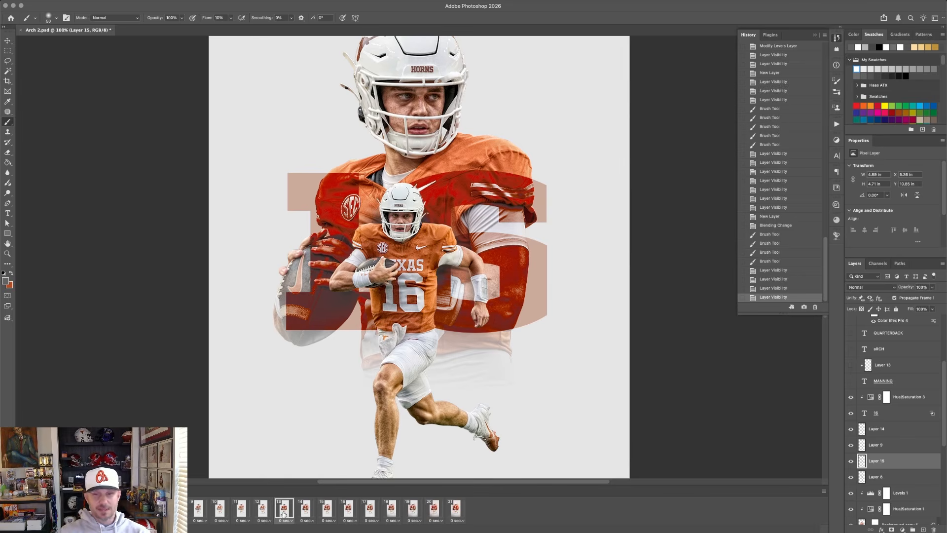
Change the blending mode of the large 16 text layer to Normal.
{"action": "left_click", "coordinate": [902, 417]}
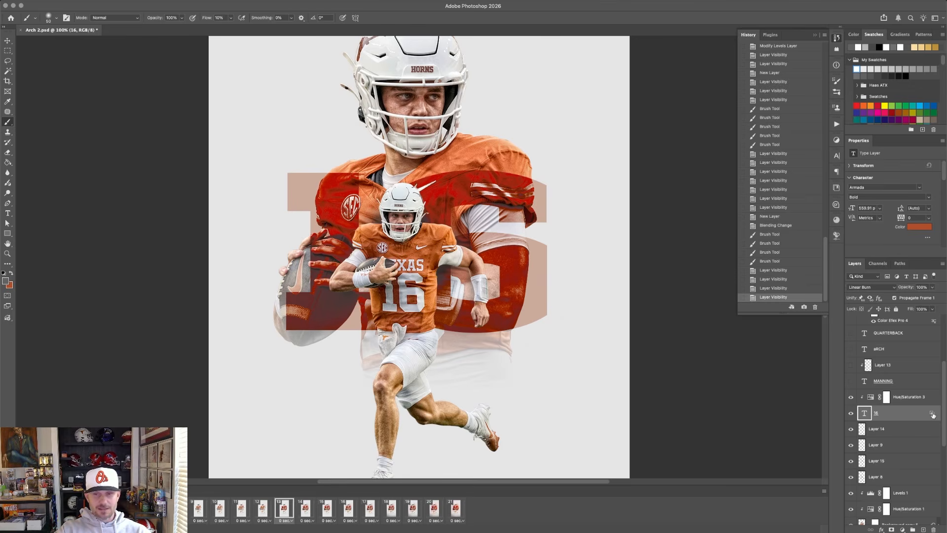
{"action": "left_click", "coordinate": [875, 286]}
{"action": "left_click", "coordinate": [865, 237]}
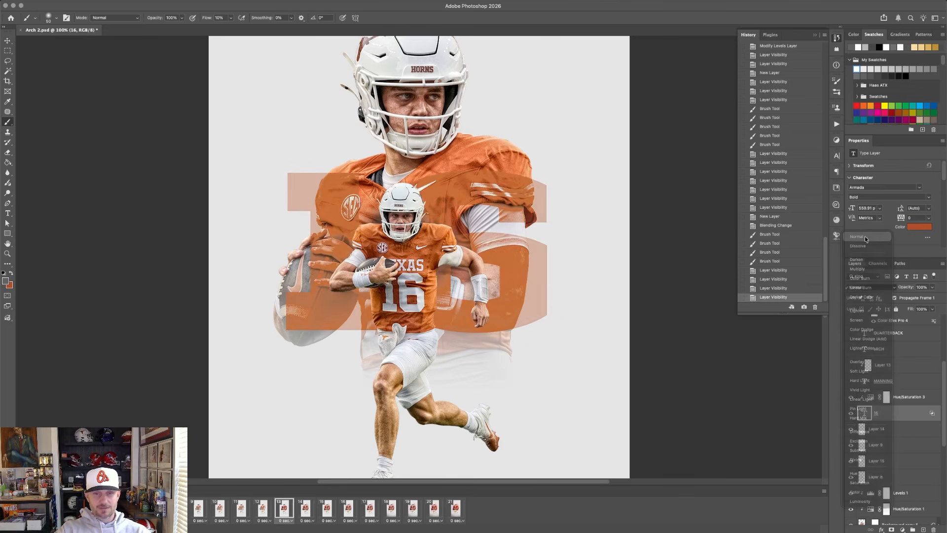
Reset the 16 layer's underlying Blend If range to 0 and 255, and hide the Hue/Saturation 3 adjustment.
{"action": "double_click", "coordinate": [930, 415]}
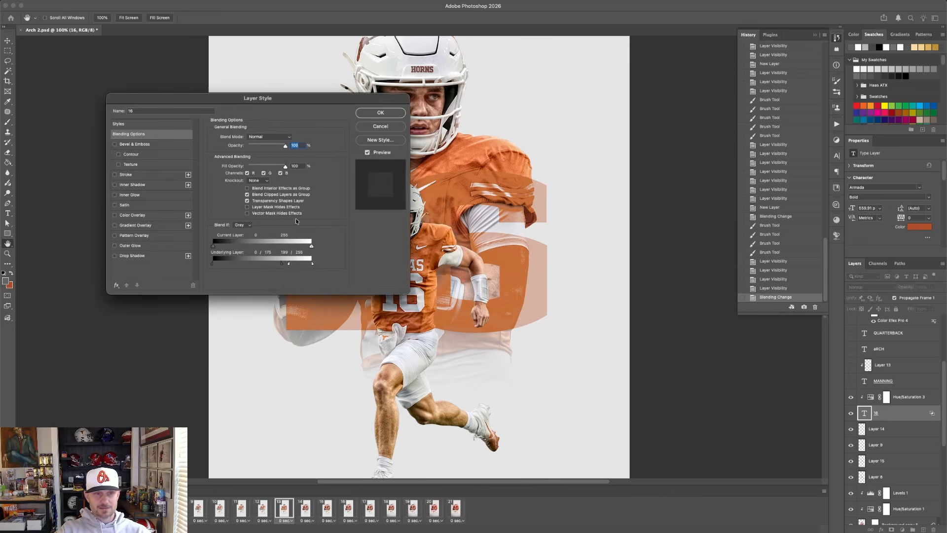
{"action": "left_click_drag", "start_coordinate": [280, 262], "coordinate": [213, 264]}
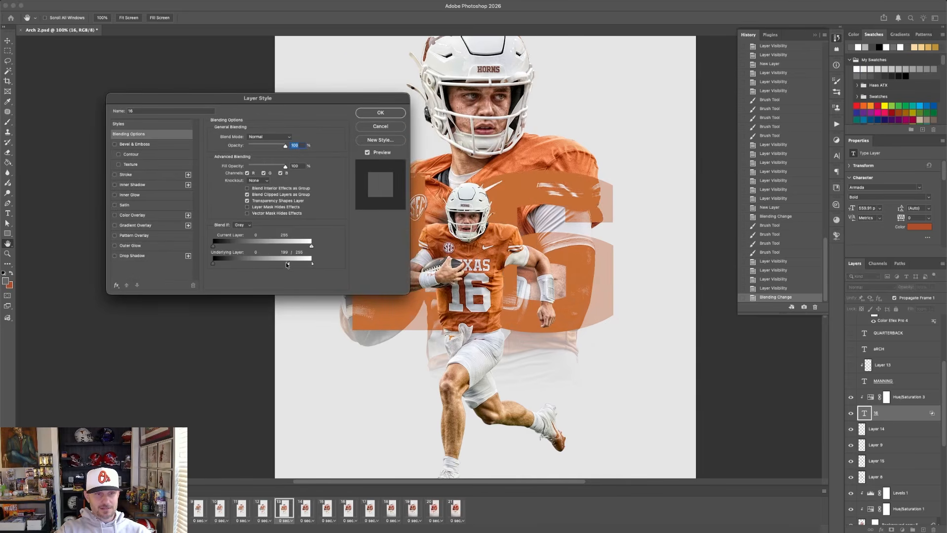
{"action": "left_click_drag", "start_coordinate": [287, 265], "coordinate": [312, 264]}
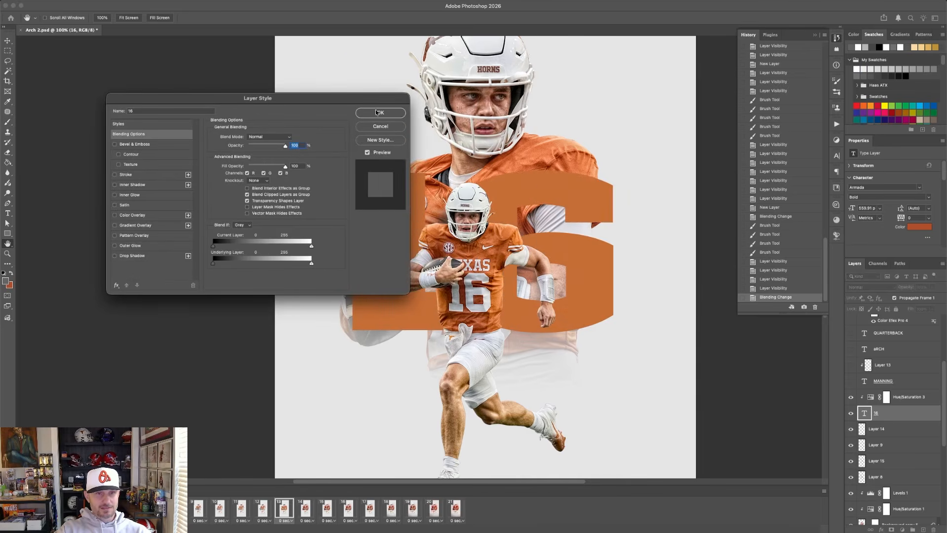
{"action": "left_click", "coordinate": [378, 113]}
{"action": "left_click", "coordinate": [849, 397]}
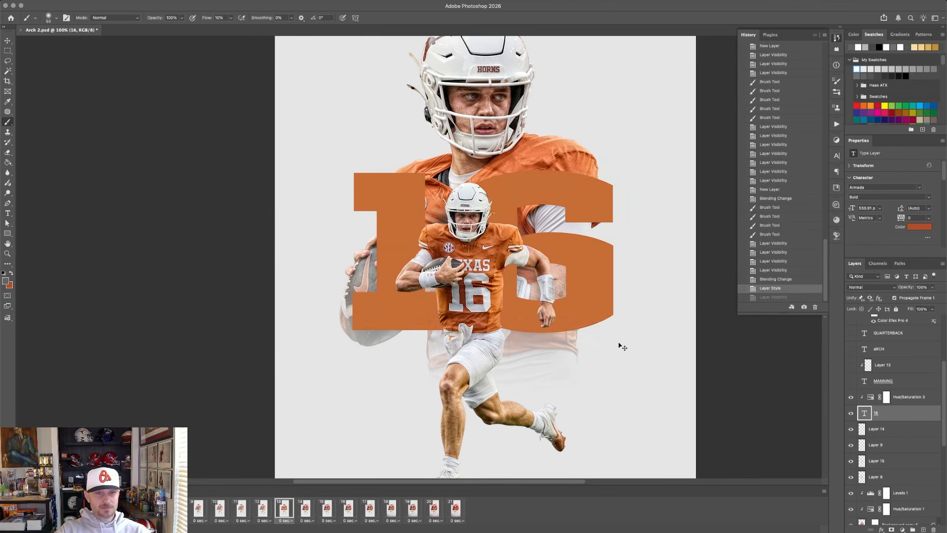
Step back in the history to the first brush stroke on Layer 15, discarding the additional strokes and the 16 text changes.
{"action": "key", "text": "super+z"}
{"action": "key", "text": "super+z"}
{"action": "key", "text": "super+z"}
{"action": "key", "text": "super+z"}
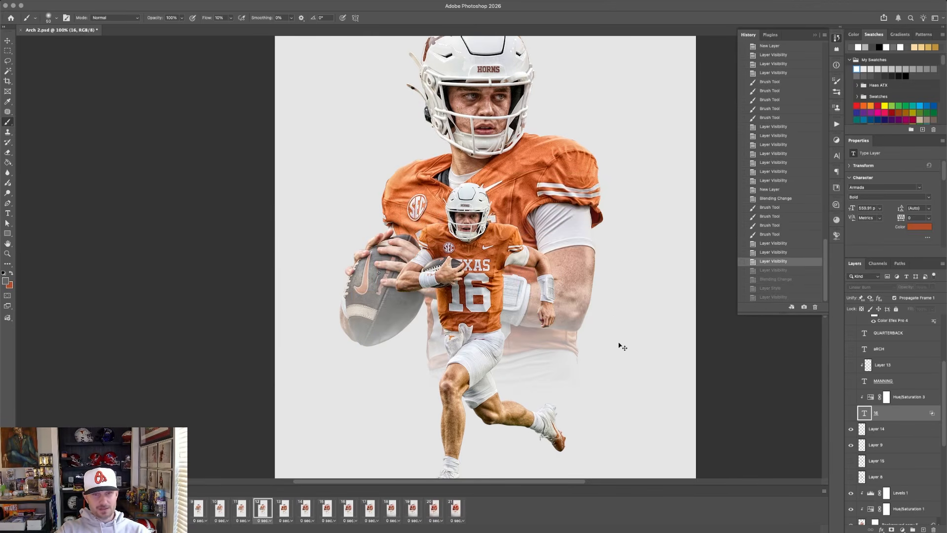
{"action": "key", "text": "super+z"}
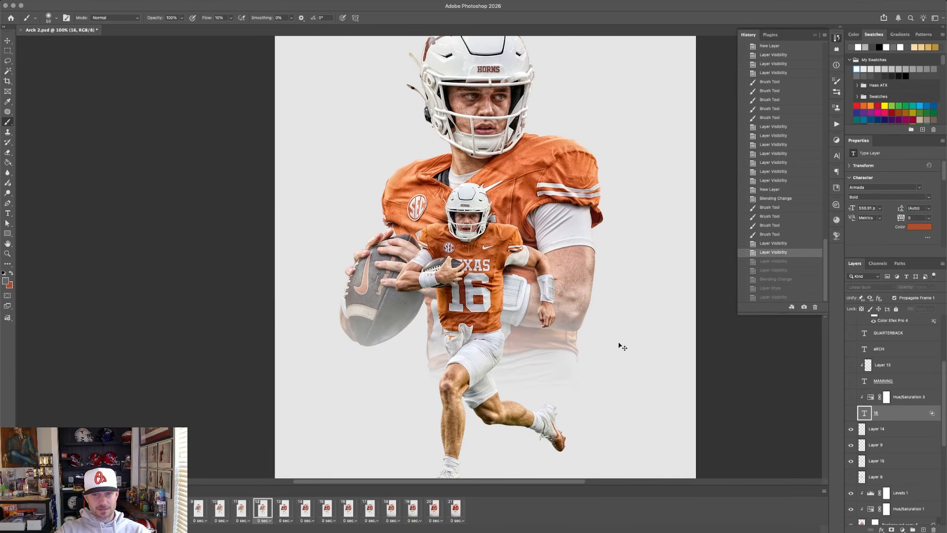
{"action": "left_click", "coordinate": [779, 199]}
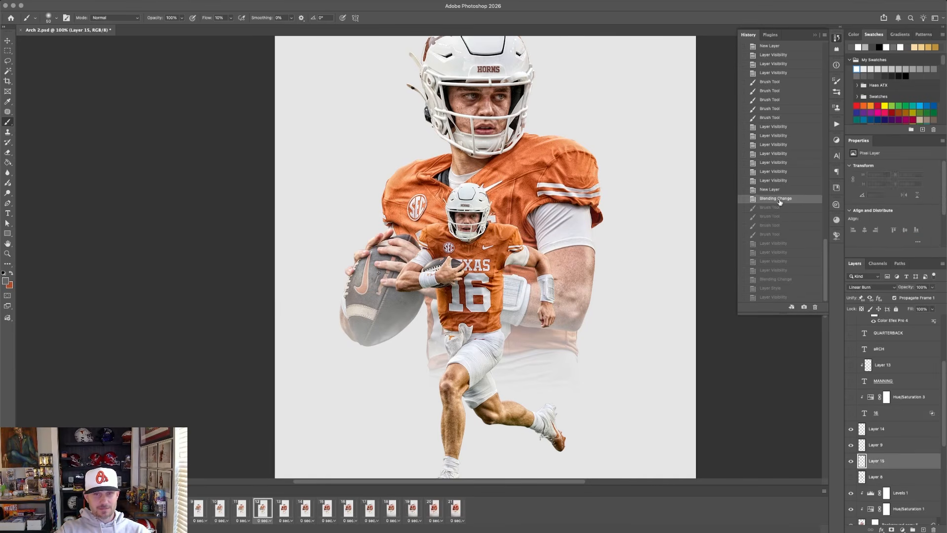
{"action": "left_click", "coordinate": [773, 209]}
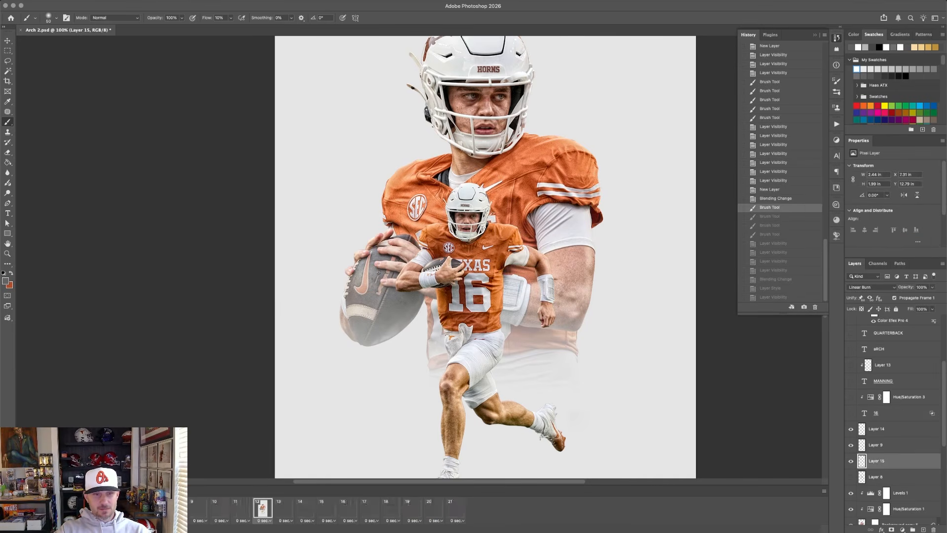
Go through frames 11 and 12 to frame 13 to compare the stages of the build.
{"action": "left_click", "coordinate": [243, 509]}
{"action": "left_click", "coordinate": [258, 509]}
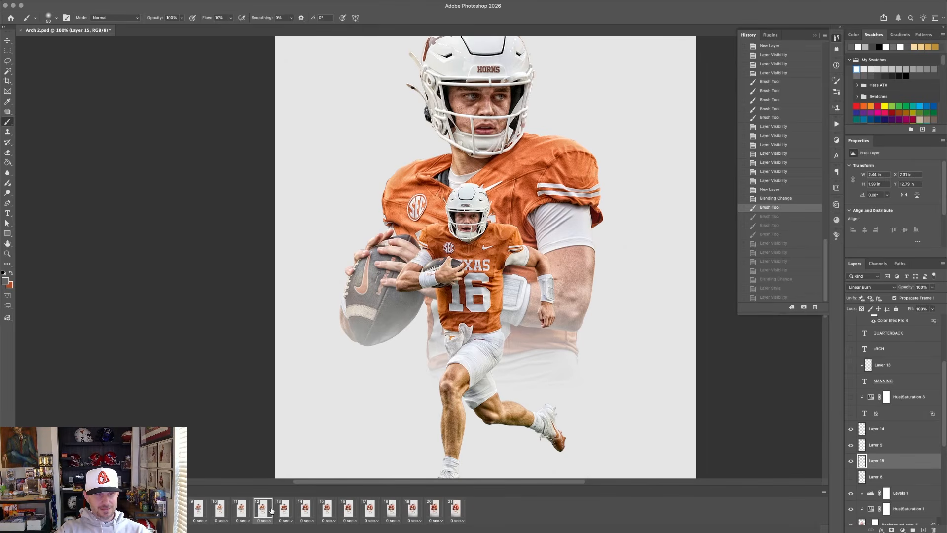
{"action": "left_click", "coordinate": [277, 509]}
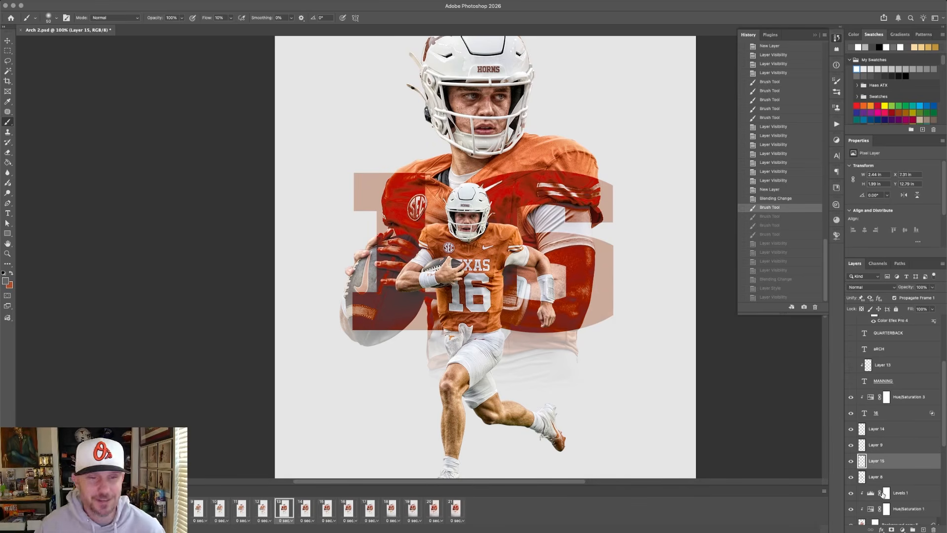
Adjust the 16 layer's underlying shadow Blend If split to about 168, and compare Hue/Saturation 3 off and on.
{"action": "left_click", "coordinate": [890, 418]}
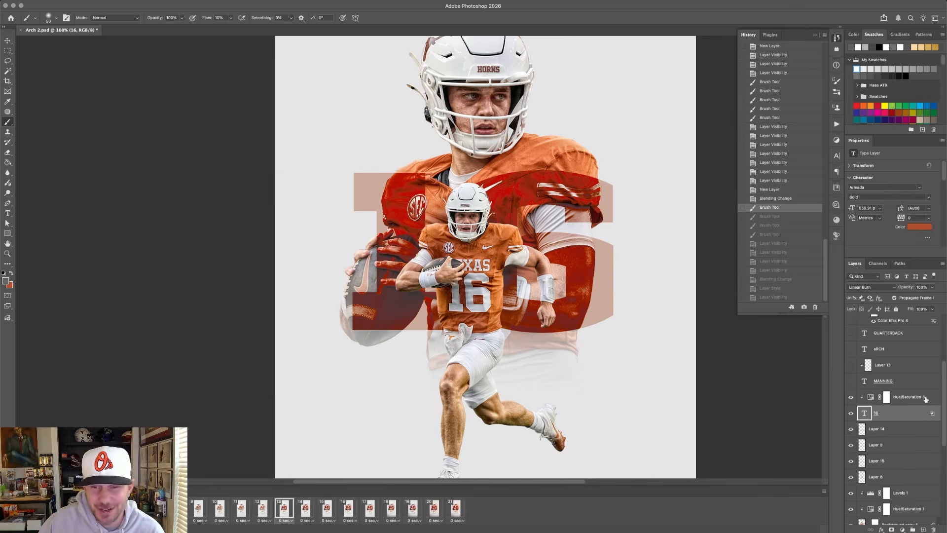
{"action": "double_click", "coordinate": [932, 413]}
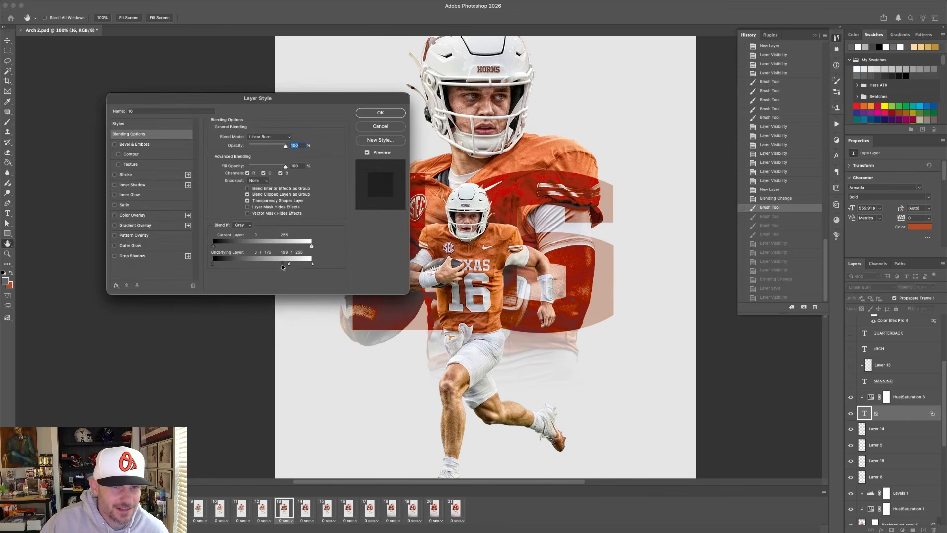
{"action": "mouse_move", "coordinate": [282, 264]}
{"action": "left_mouse_down"}
{"action": "mouse_move", "coordinate": [243, 264]}
{"action": "mouse_move", "coordinate": [275, 264]}
{"action": "left_mouse_up"}
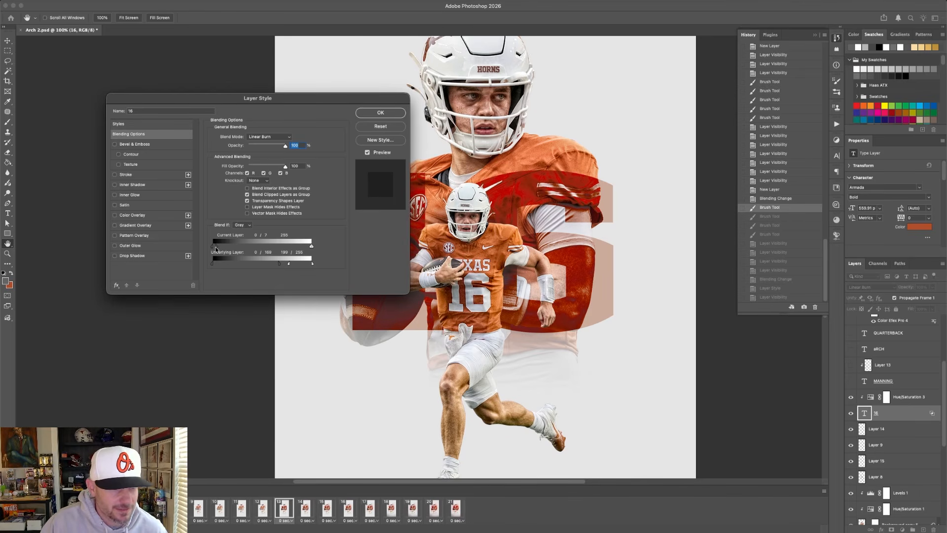
{"action": "left_click_drag", "start_coordinate": [220, 247], "coordinate": [204, 247]}
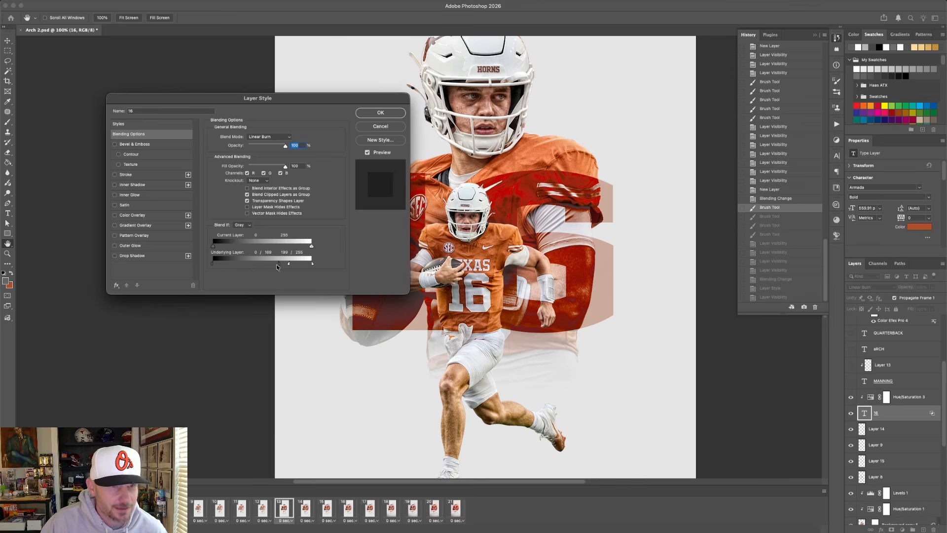
{"action": "left_click", "coordinate": [380, 112]}
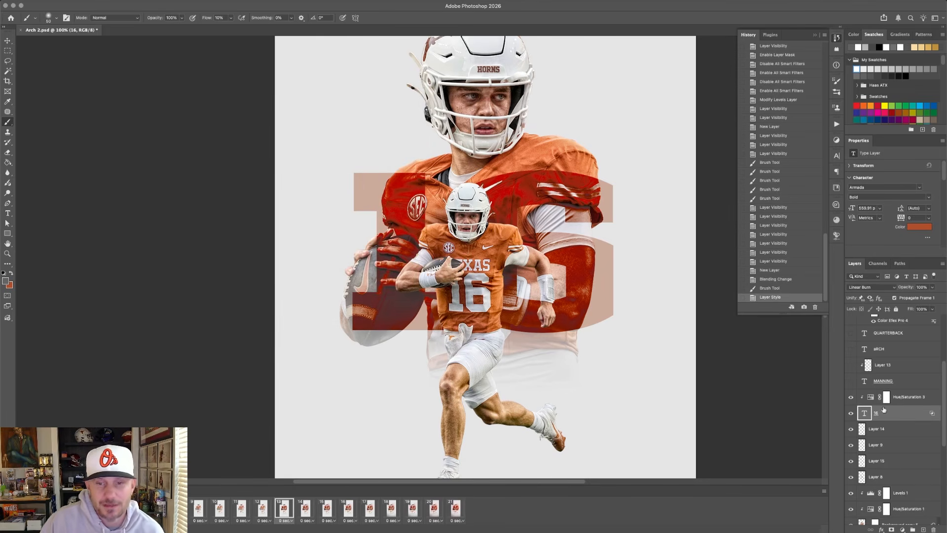
{"action": "left_click", "coordinate": [851, 398]}
{"action": "left_click", "coordinate": [851, 398]}
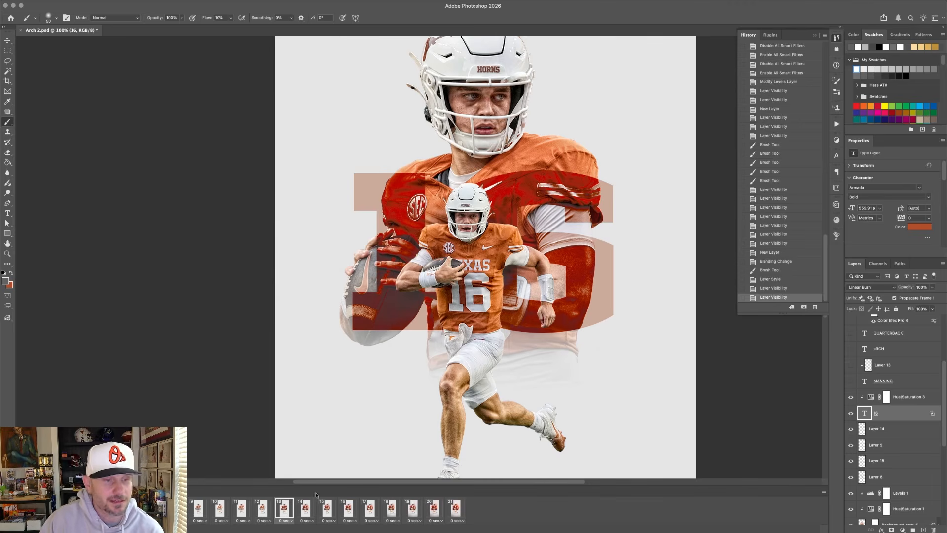
Switch to frame 14 and toggle the mask on Background copy 2 to examine the full stadium photo behind the player.
{"action": "left_click", "coordinate": [305, 508]}
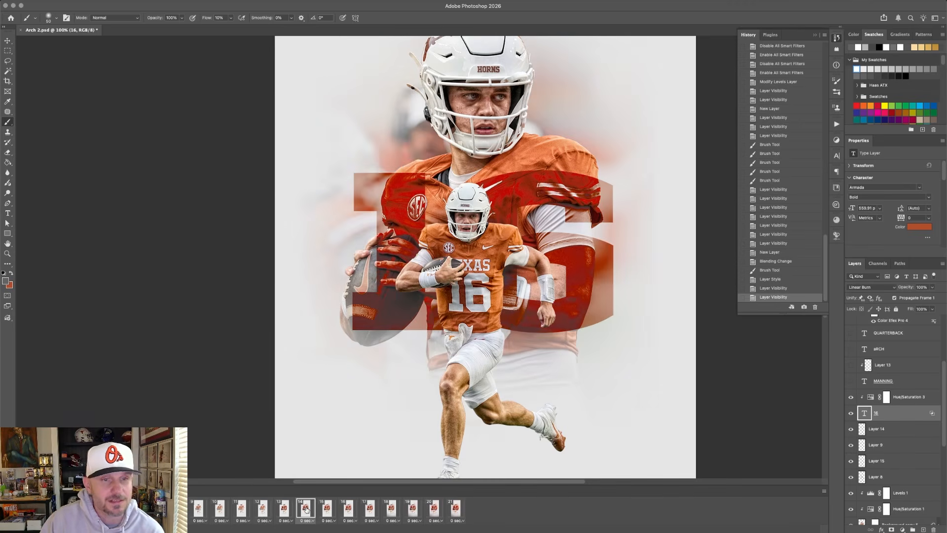
{"action": "scroll", "coordinate": [899, 473], "scroll_direction": "down", "scroll_amount": 8}
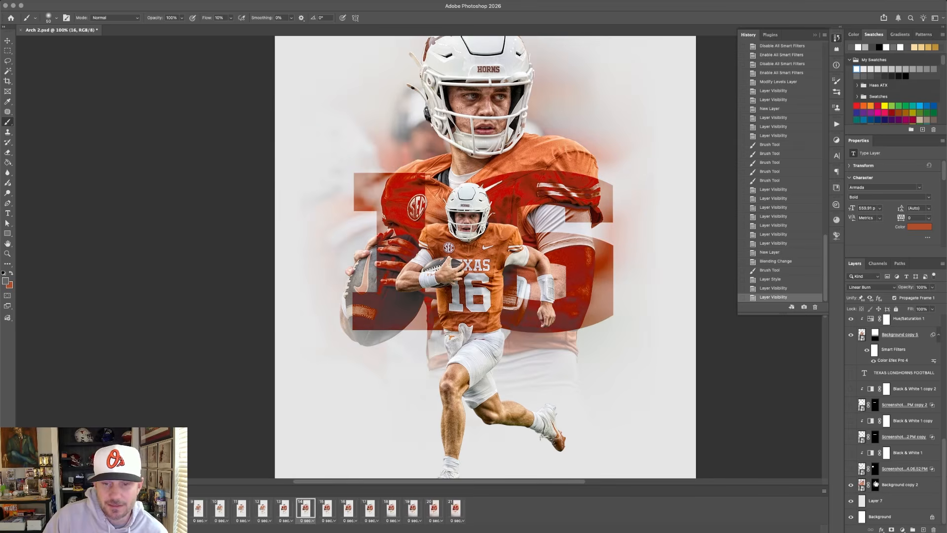
{"action": "key", "text": "super+minus"}
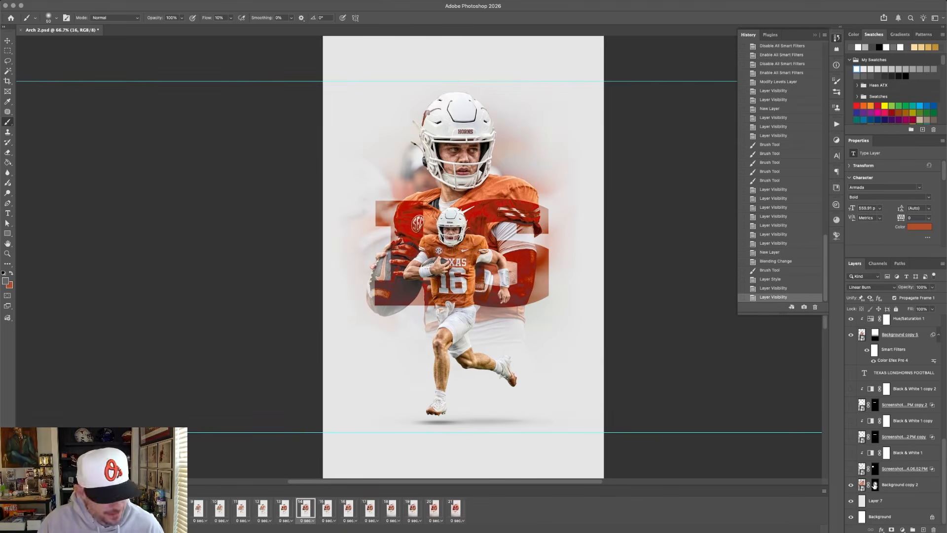
{"action": "left_click", "coordinate": [874, 485], "text": "shift"}
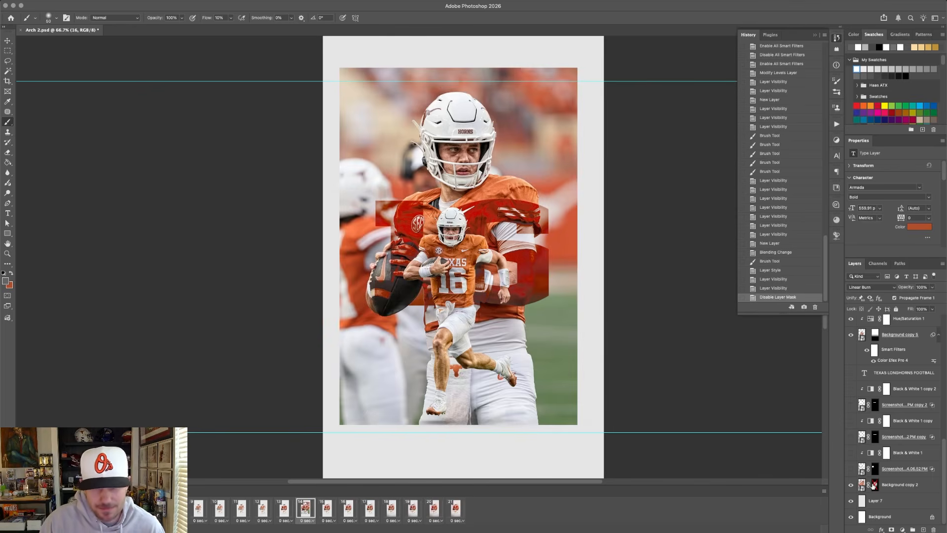
{"action": "left_click", "coordinate": [874, 485], "text": "shift"}
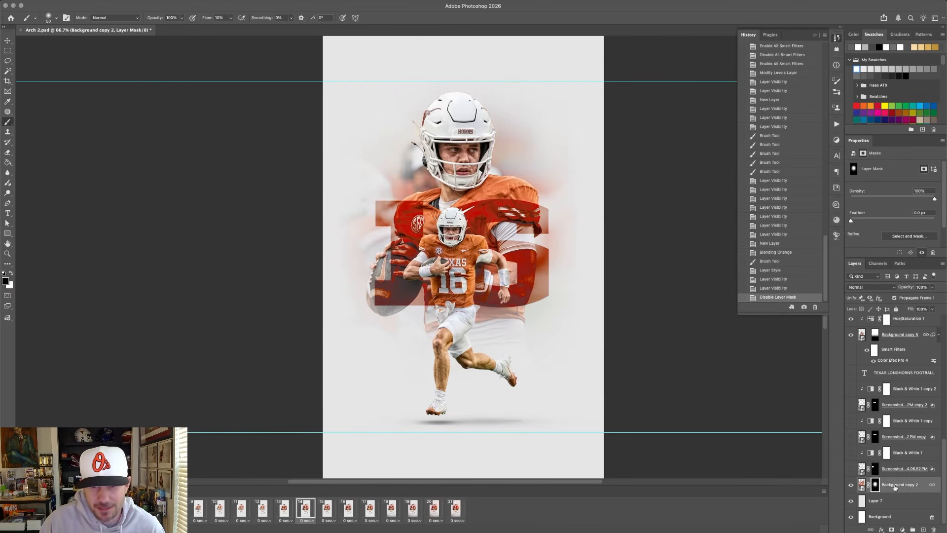
Duplicate Background copy 2, hide the original, and replace the duplicate's mask with a black layer mask.
{"action": "left_click_drag", "start_coordinate": [894, 487], "coordinate": [933, 529], "text": "alt"}
{"action": "left_click", "coordinate": [850, 501]}
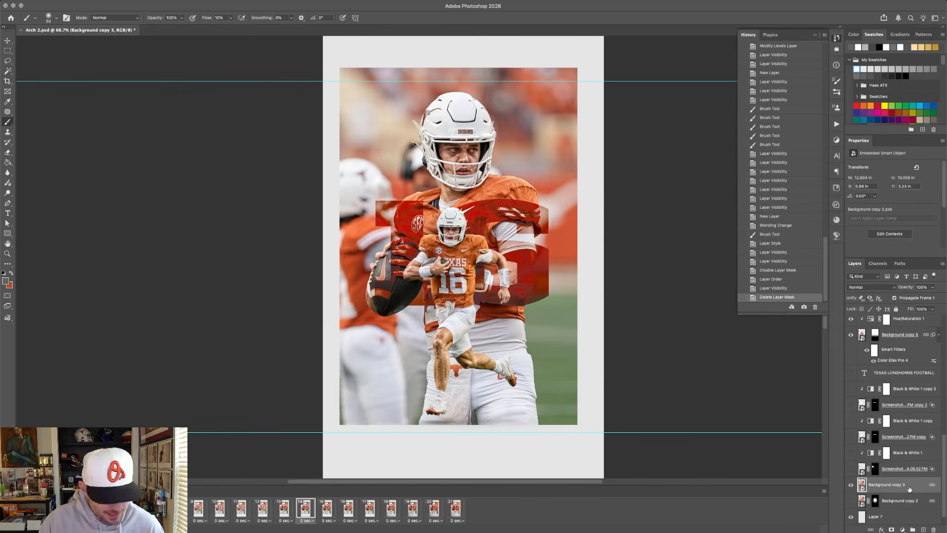
{"action": "left_click", "coordinate": [892, 529], "text": "alt"}
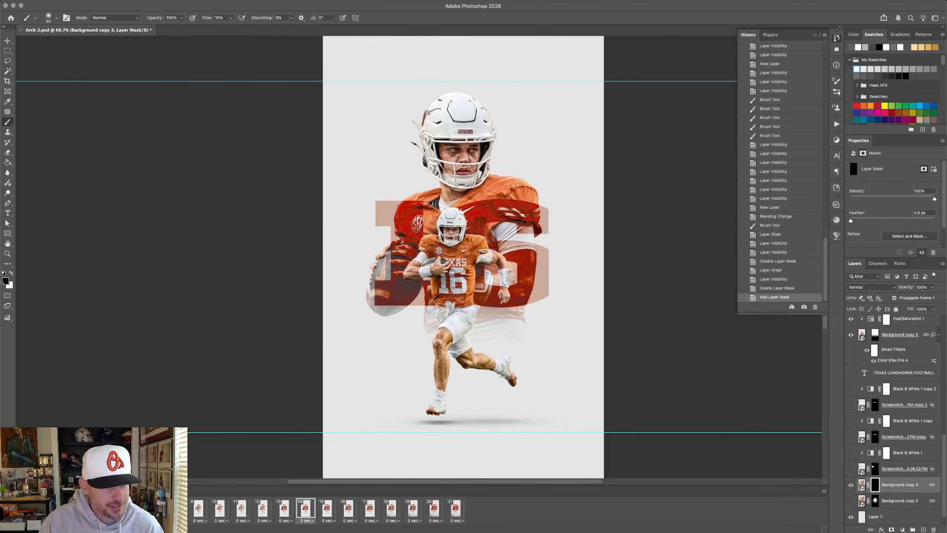
Prepare a white brush for the new mask, raising its flow and enlarging it to 1000 px over the player.
{"action": "key", "text": "x"}
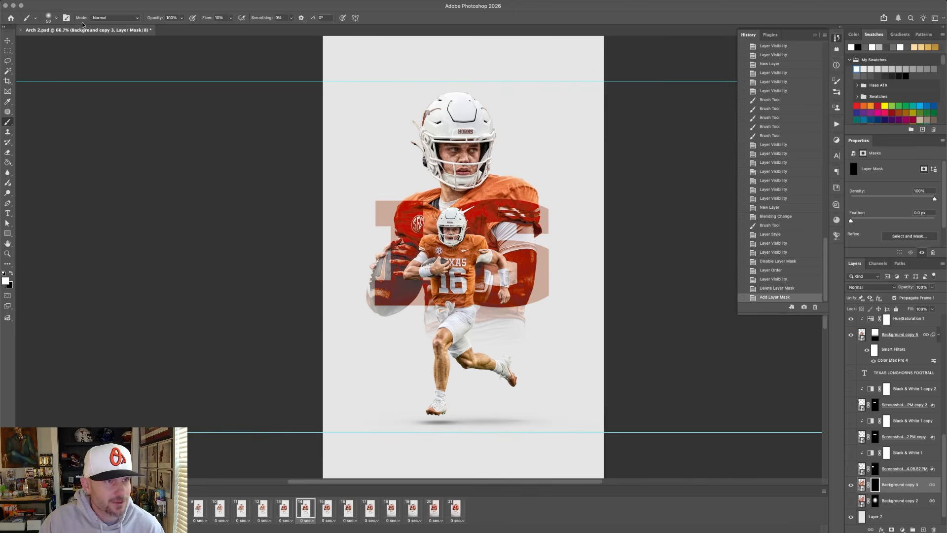
{"action": "left_click_drag", "start_coordinate": [208, 21], "coordinate": [222, 21]}
{"action": "key", "text": "bracketright"}
{"action": "key", "text": "bracketright"}
{"action": "key", "text": "bracketright"}
{"action": "key", "text": "bracketright"}
{"action": "key", "text": "bracketright"}
{"action": "key", "text": "bracketright"}
{"action": "key", "text": "bracketright"}
{"action": "key", "text": "bracketright"}
{"action": "key", "text": "bracketright"}
{"action": "key", "text": "bracketright"}
{"action": "key", "text": "bracketright"}
{"action": "key", "text": "bracketright"}
{"action": "key", "text": "bracketright"}
{"action": "key", "text": "bracketright"}
{"action": "key", "text": "bracketright"}
{"action": "key", "text": "bracketright"}
{"action": "key", "text": "bracketright"}
{"action": "key", "text": "bracketright"}
{"action": "key", "text": "bracketright"}
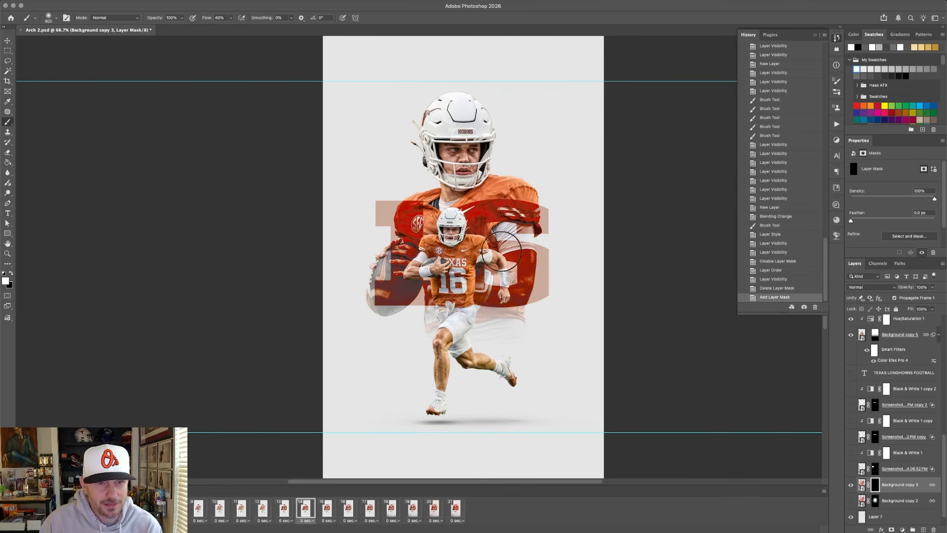
{"action": "key", "text": "bracketleft"}
{"action": "key", "text": "bracketleft"}
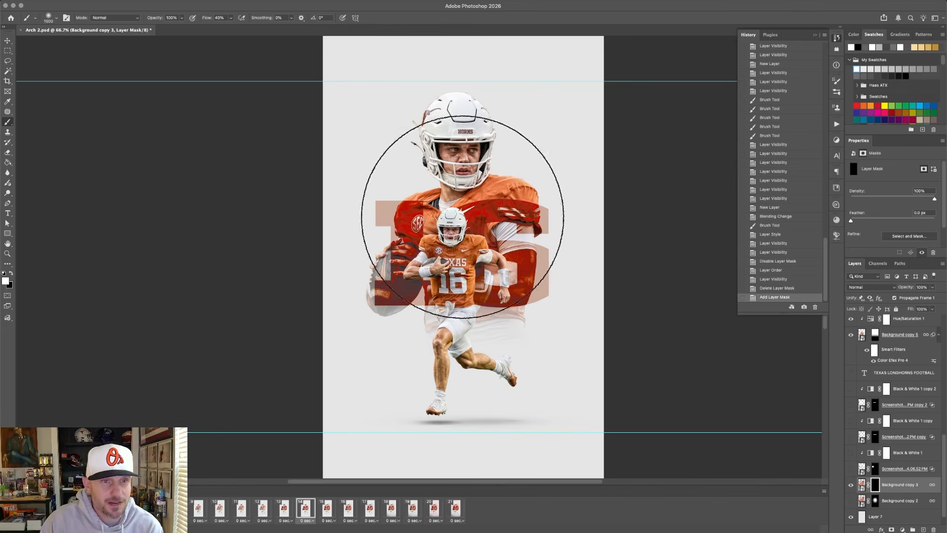
Paint white with the large soft brush over the player on Background copy 3's mask to reveal the blurred stadium.
{"action": "left_click", "coordinate": [461, 216]}
{"action": "left_click", "coordinate": [463, 211]}
{"action": "left_click", "coordinate": [462, 211]}
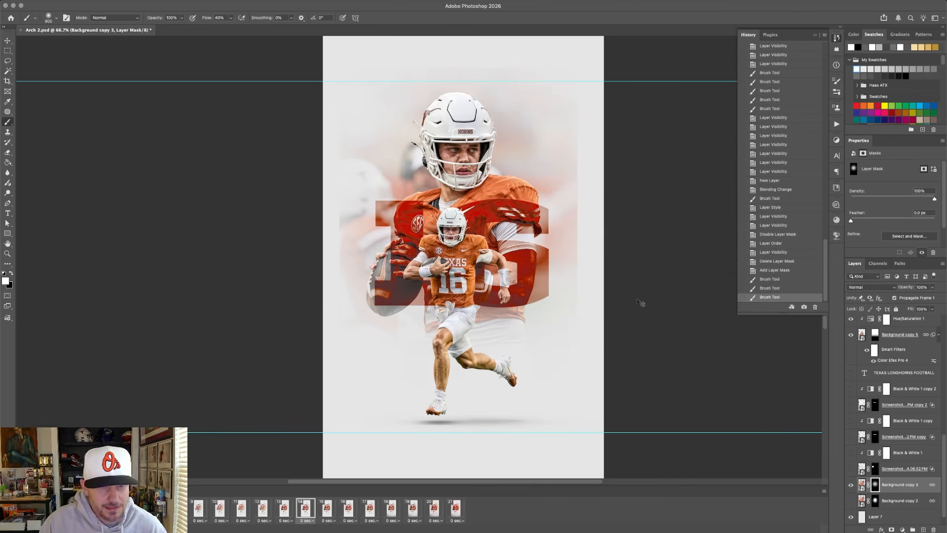
Fade the outer edges of the revealed stadium background by painting black on the mask with a 500 px brush.
{"action": "key", "text": "x"}
{"action": "key", "text": "bracketleft"}
{"action": "key", "text": "bracketleft"}
{"action": "key", "text": "bracketleft"}
{"action": "key", "text": "bracketleft"}
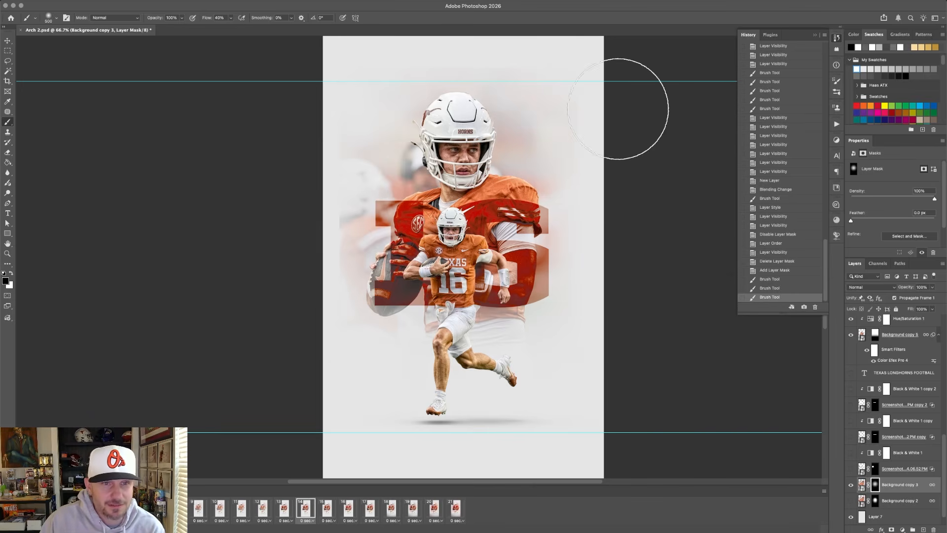
{"action": "left_click", "coordinate": [294, 219]}
{"action": "left_click", "coordinate": [295, 258]}
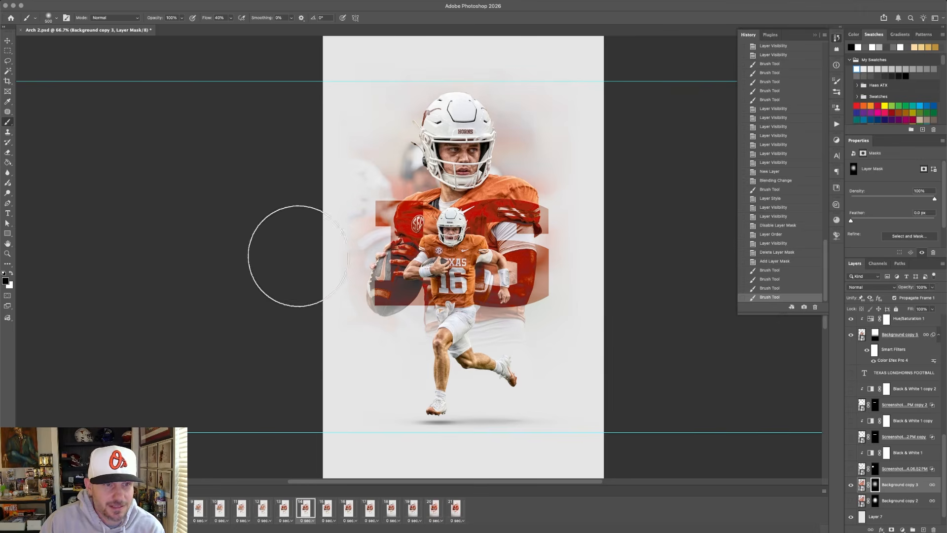
{"action": "left_click", "coordinate": [308, 307]}
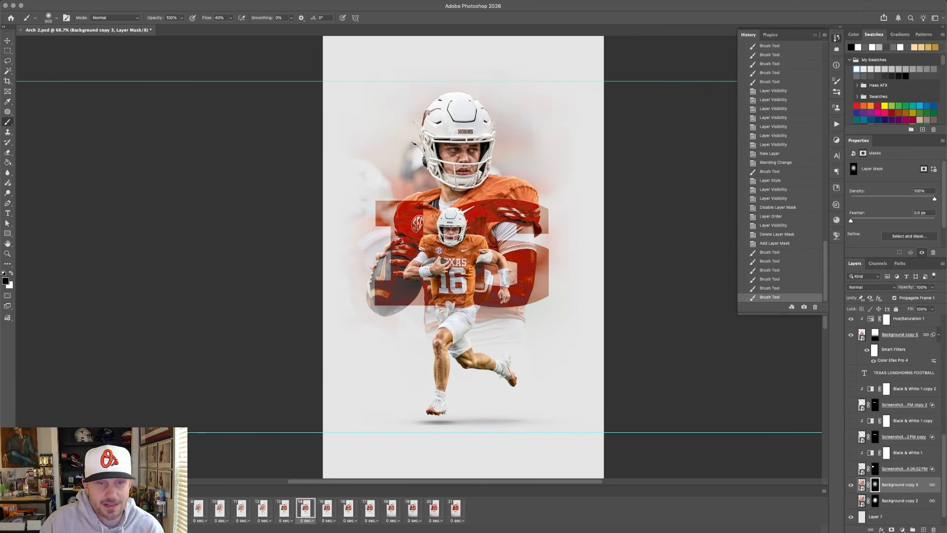
Hide Background copy 3 and show the original Background copy 2 again.
{"action": "left_click", "coordinate": [851, 485]}
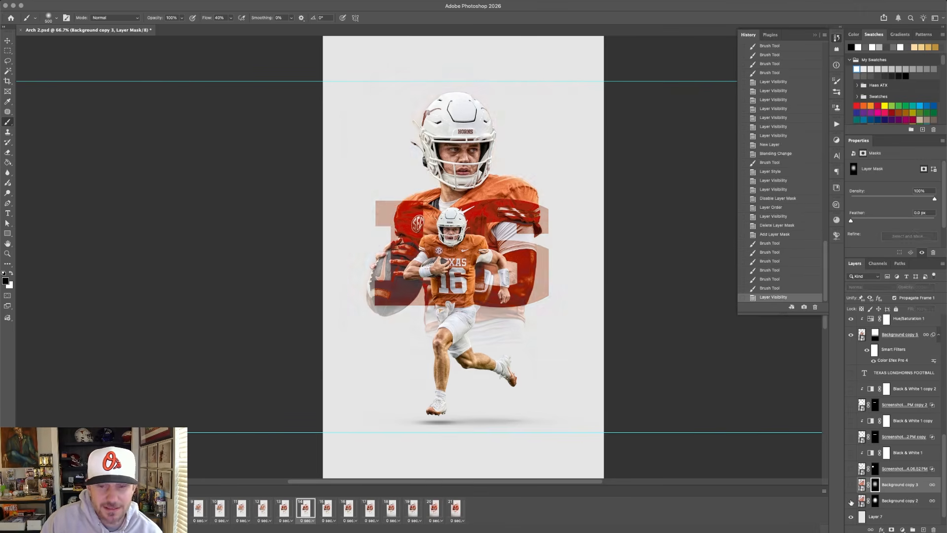
{"action": "left_click", "coordinate": [851, 501]}
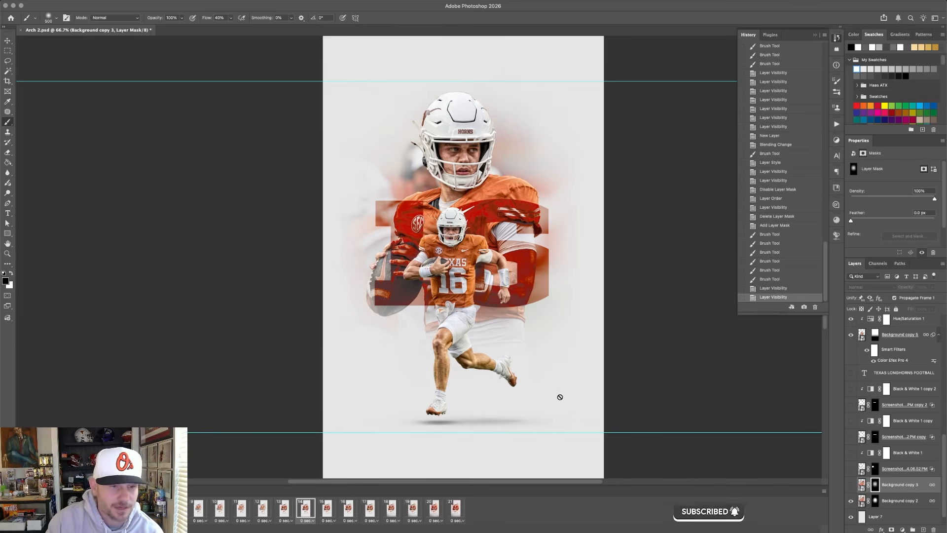
Switch to frame 15 and set the blend mode of Layer 13, the shadow clipped to the MANNING text, to Multiply.
{"action": "left_click", "coordinate": [329, 509]}
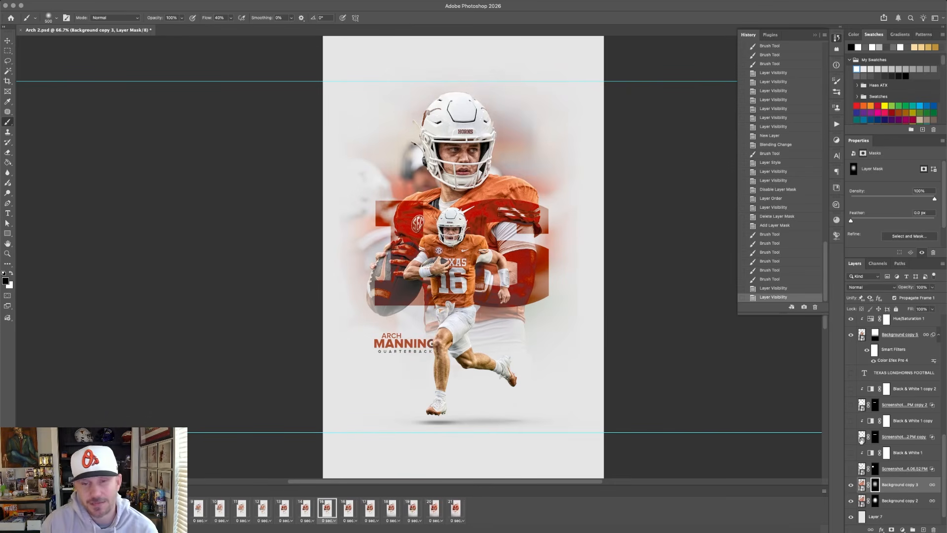
{"action": "scroll", "coordinate": [891, 429], "scroll_direction": "up", "scroll_amount": 2}
{"action": "scroll", "coordinate": [891, 429], "scroll_direction": "up", "scroll_amount": 6}
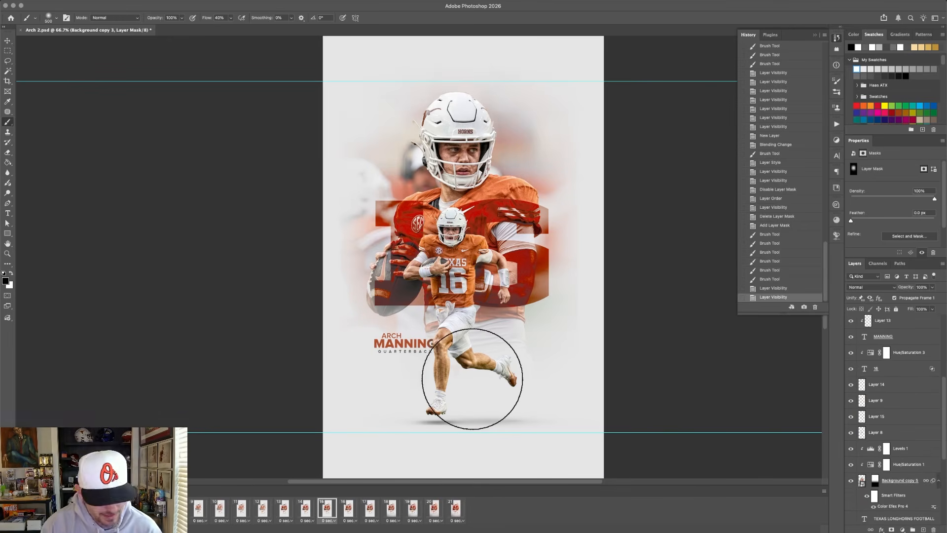
{"action": "key", "text": "v"}
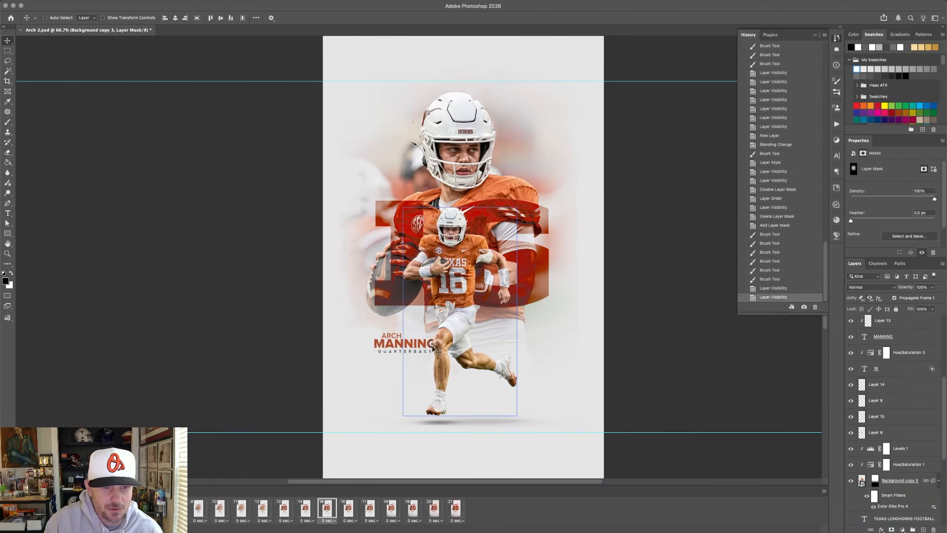
{"action": "scroll", "coordinate": [431, 349], "scroll_direction": "up", "scroll_amount": 5}
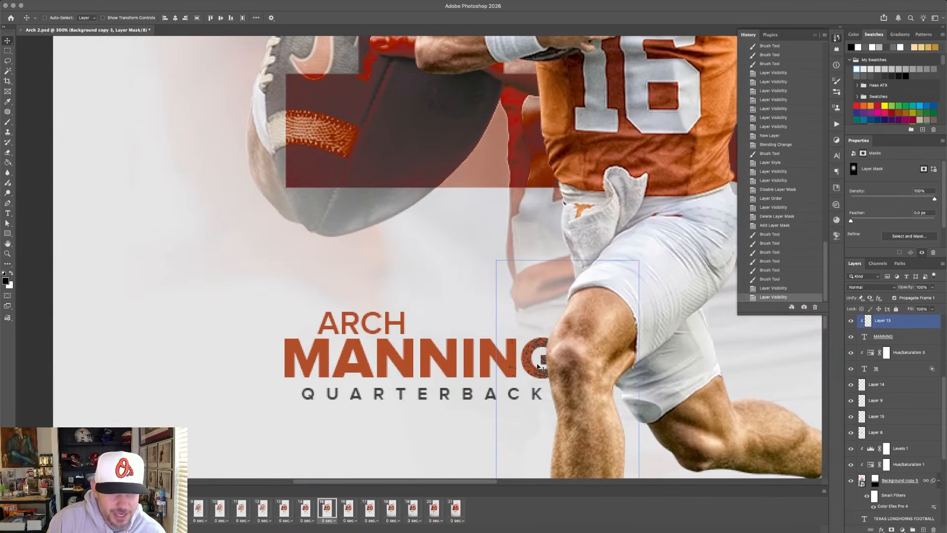
{"action": "scroll", "coordinate": [540, 368], "scroll_direction": "down", "scroll_amount": 5}
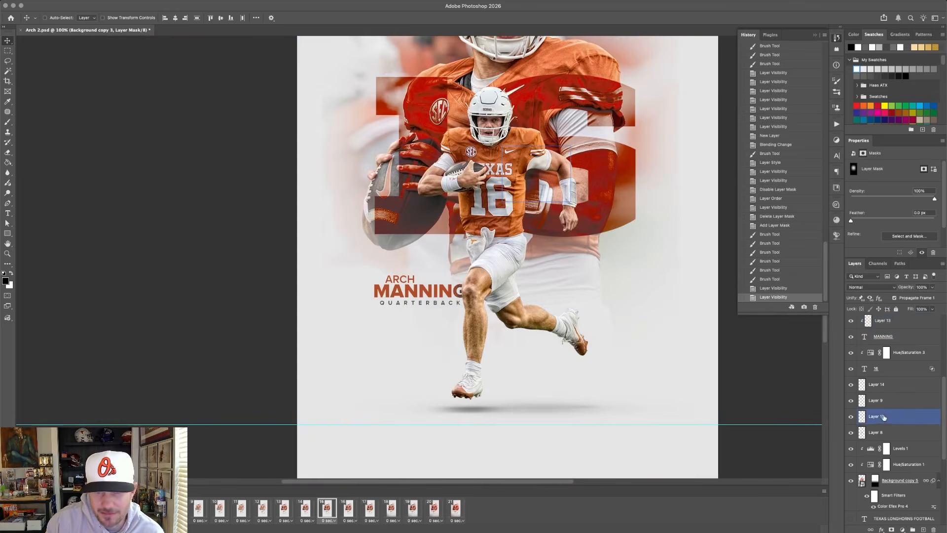
{"action": "scroll", "coordinate": [883, 418], "scroll_direction": "up", "scroll_amount": 2}
{"action": "left_click", "coordinate": [883, 363]}
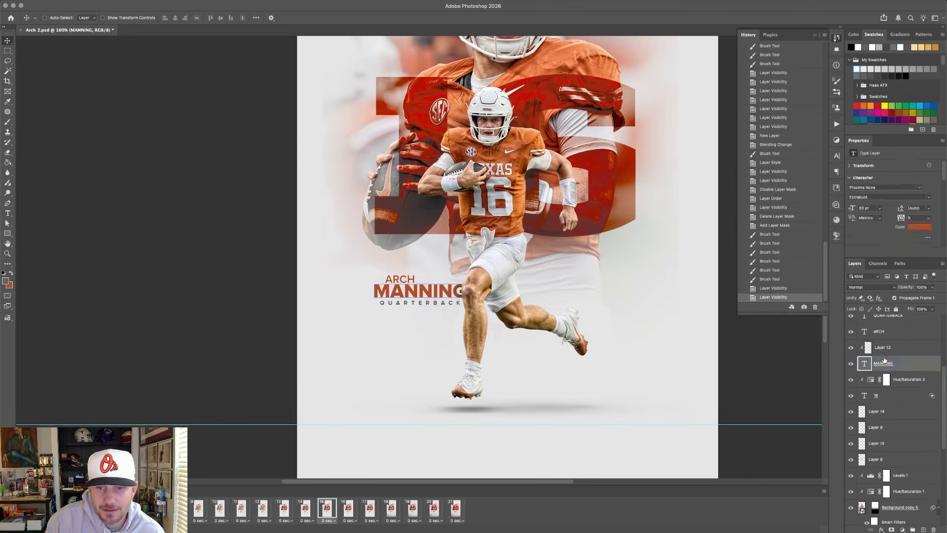
{"action": "left_click", "coordinate": [882, 353]}
{"action": "left_click", "coordinate": [868, 287]}
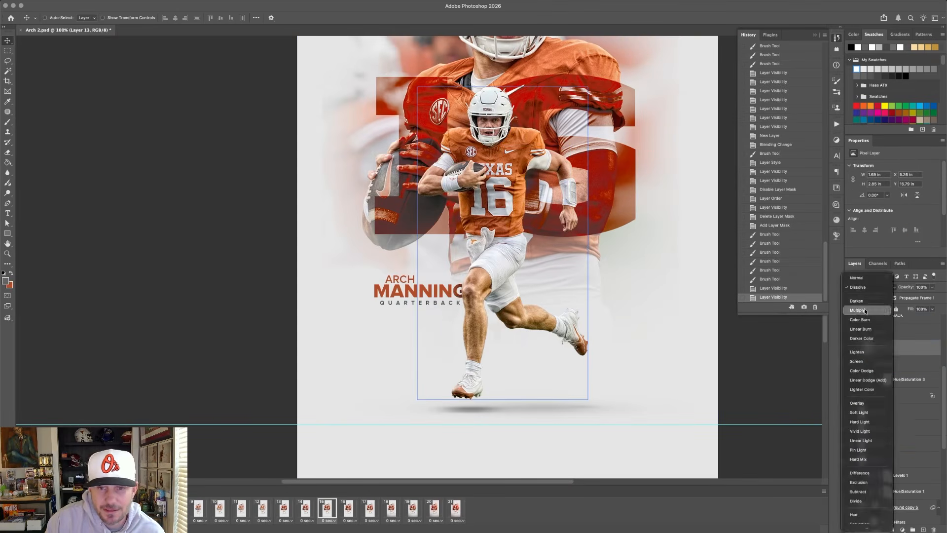
{"action": "left_click", "coordinate": [865, 310]}
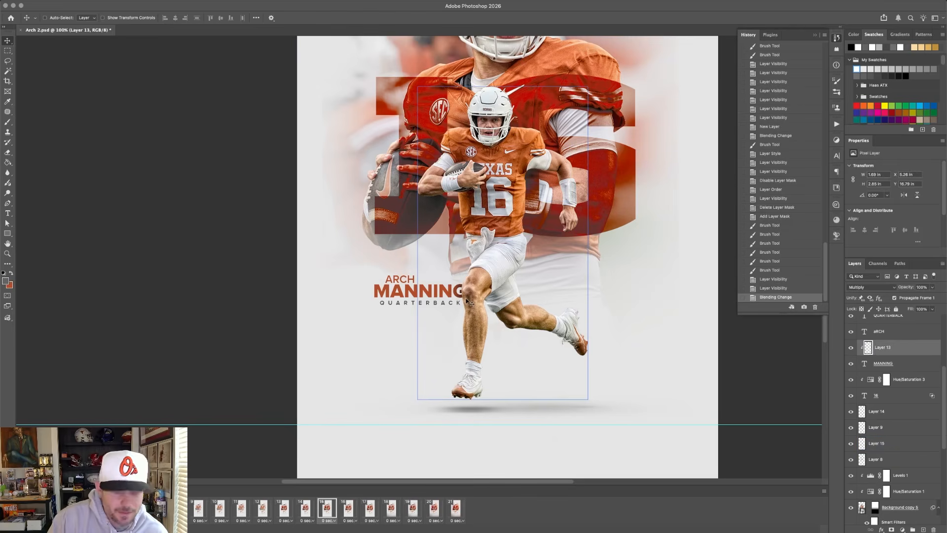
Release and recreate Layer 13's clipping mask to compare its shadow with and without clipping to the MANNING text.
{"action": "key", "text": "super+equal"}
{"action": "key", "text": "super+equal"}
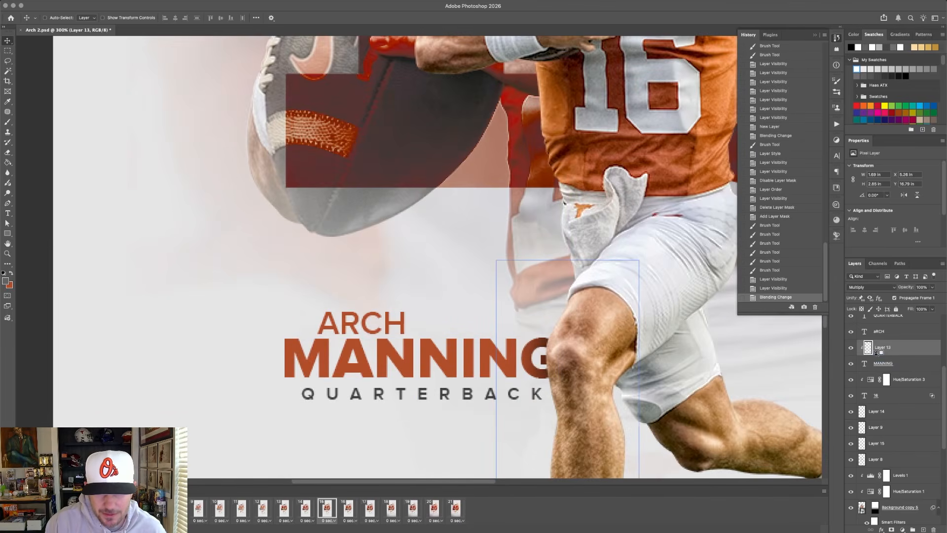
{"action": "left_click", "coordinate": [874, 355], "text": "alt"}
{"action": "left_click", "coordinate": [875, 353], "text": "alt"}
{"action": "left_click", "coordinate": [875, 354], "text": "alt"}
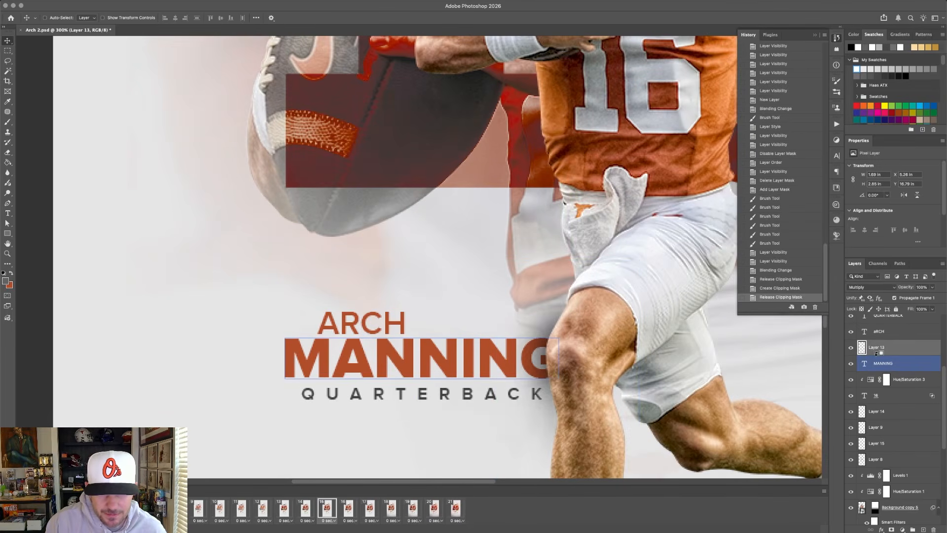
{"action": "left_click", "coordinate": [876, 354], "text": "alt"}
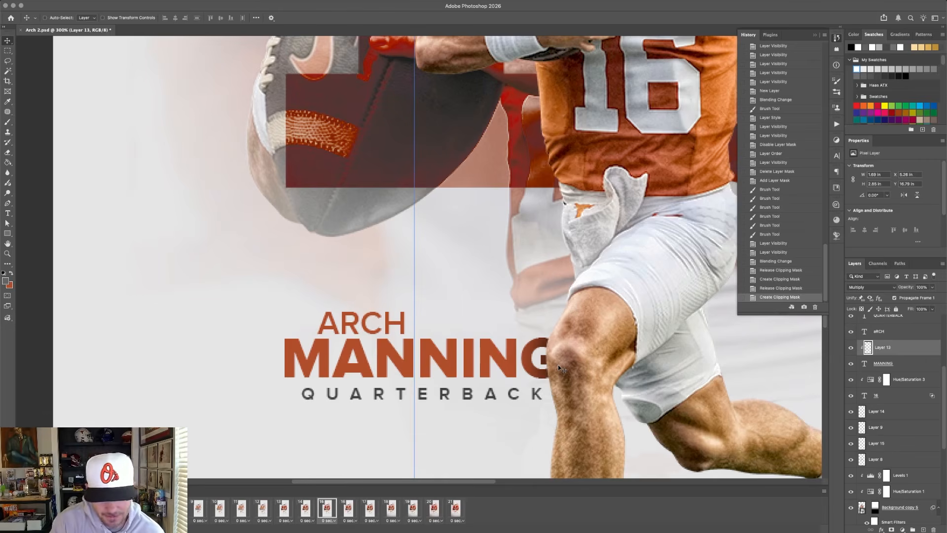
{"action": "key", "text": "super+minus"}
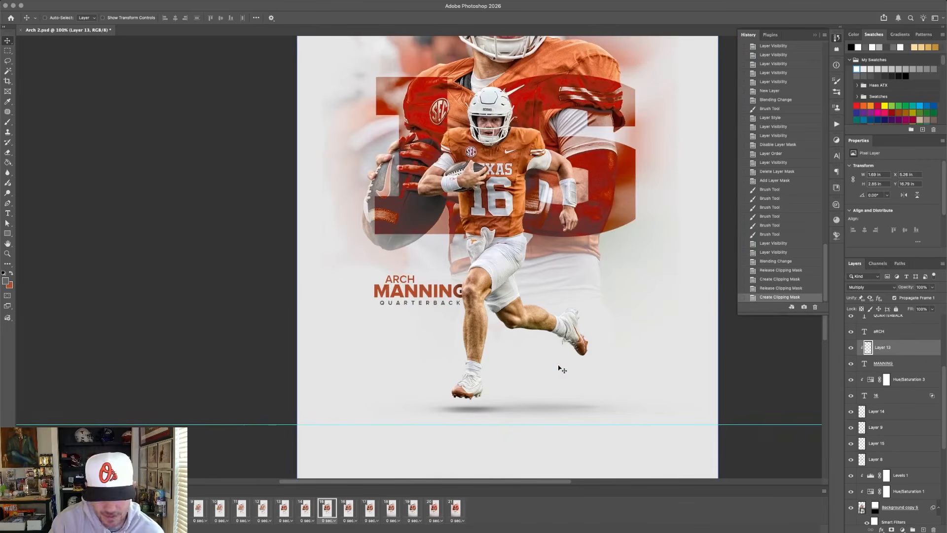
{"action": "key", "text": "super+minus"}
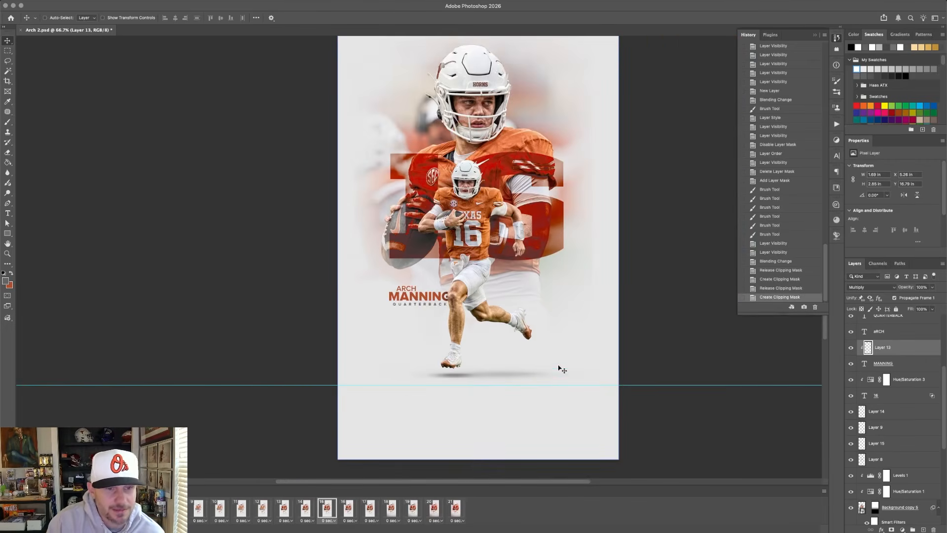
Switch to frame 16, hide the username and follower-count screenshot layers, and toggle Black & White 1 to inspect the profile graphic.
{"action": "left_click", "coordinate": [354, 509]}
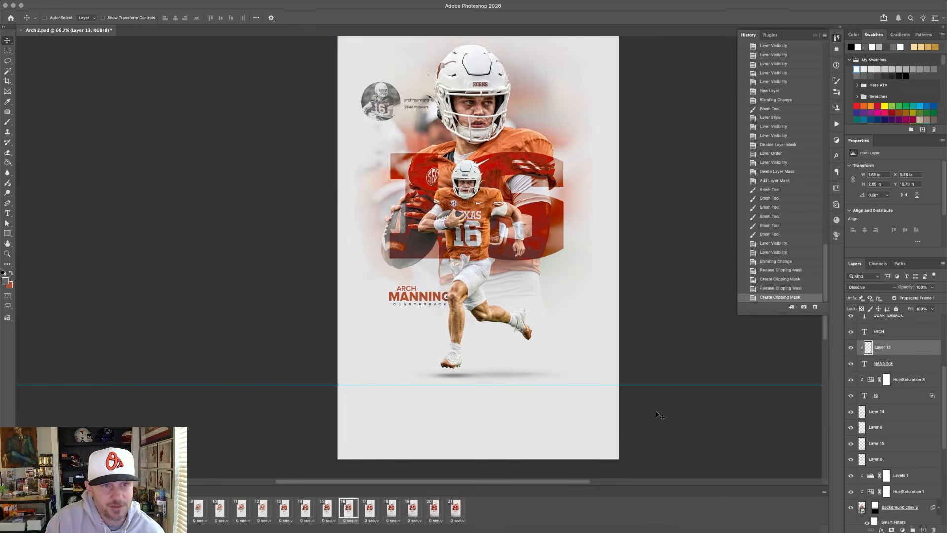
{"action": "scroll", "coordinate": [657, 413], "scroll_direction": "up", "scroll_amount": 1}
{"action": "key", "text": "super+minus"}
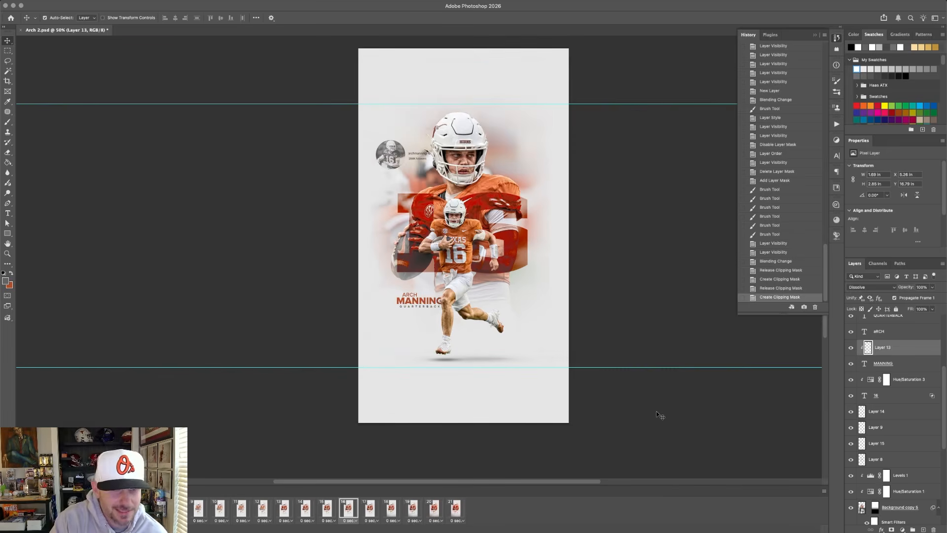
{"action": "key", "text": "super+plus"}
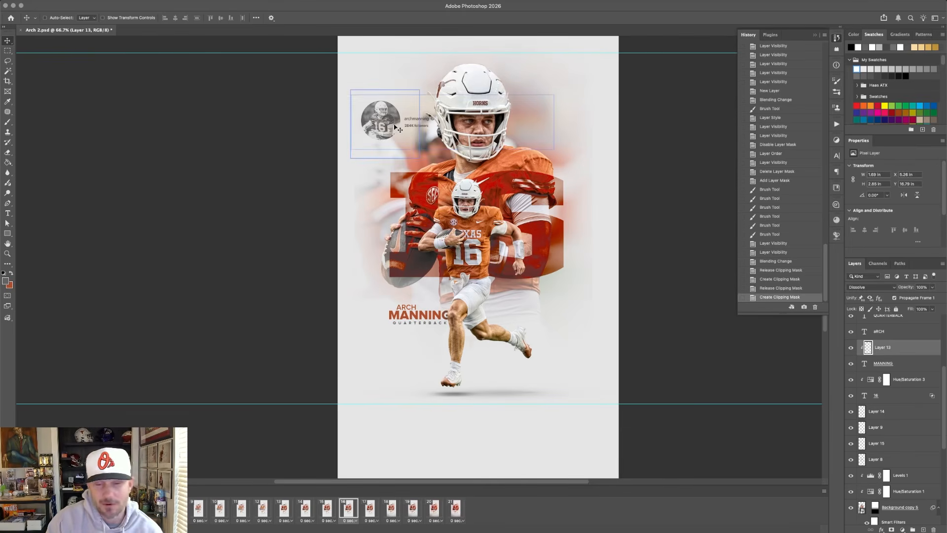
{"action": "scroll", "coordinate": [887, 405], "scroll_direction": "down", "scroll_amount": 3}
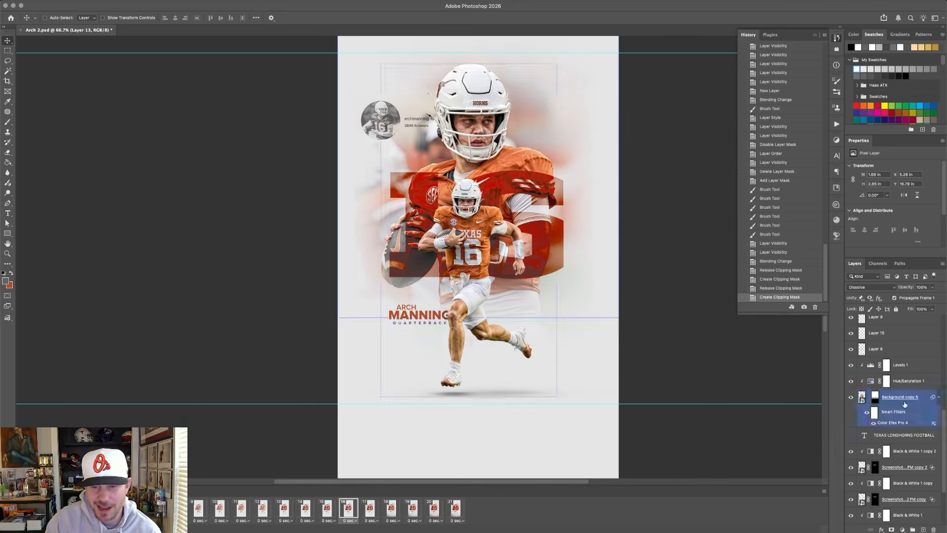
{"action": "scroll", "coordinate": [887, 461], "scroll_direction": "down", "scroll_amount": 2}
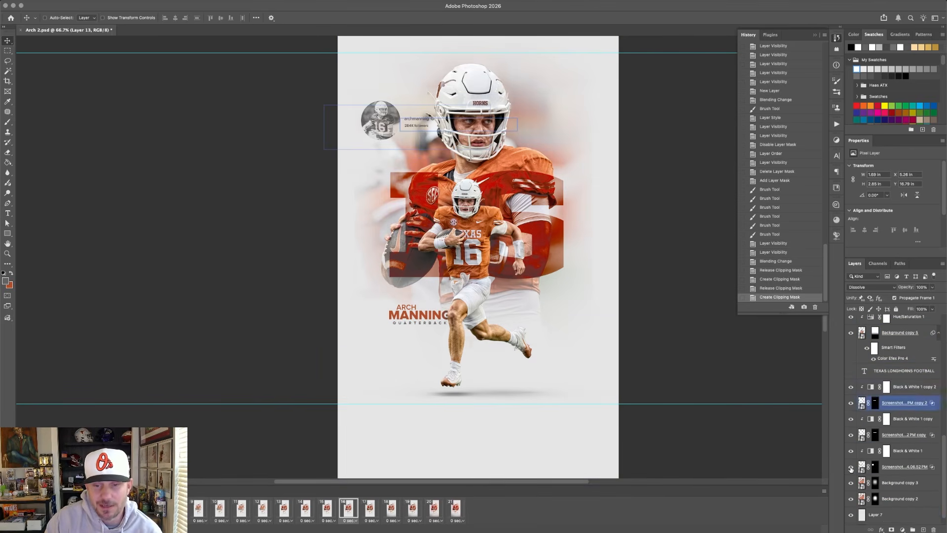
{"action": "left_click", "coordinate": [851, 402]}
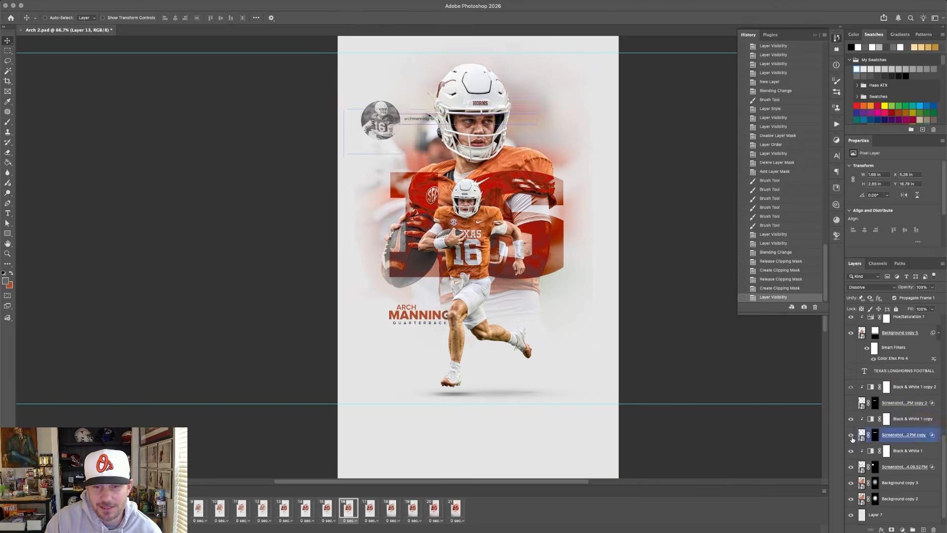
{"action": "left_click", "coordinate": [851, 434]}
{"action": "left_click", "coordinate": [850, 451]}
{"action": "left_click", "coordinate": [850, 450]}
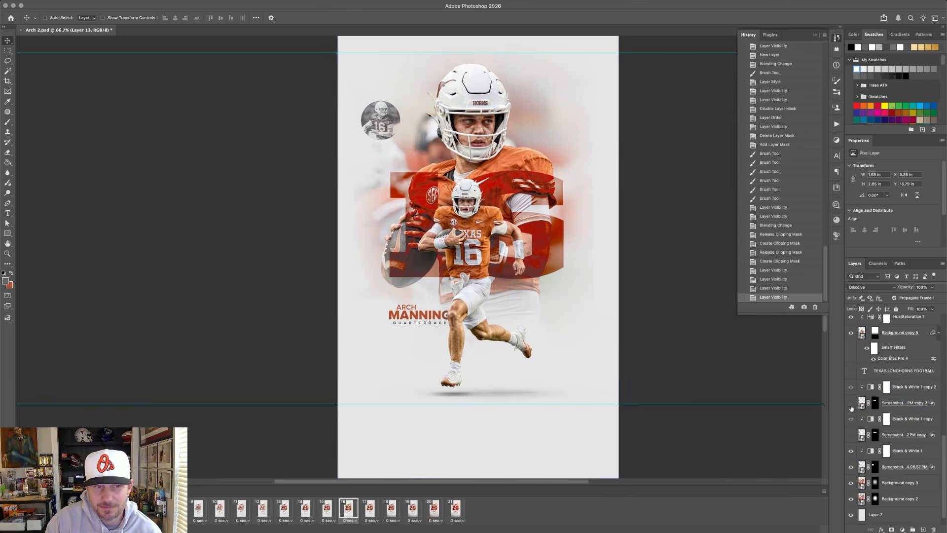
Show the follower-count screenshot layer again and hide Black & White 1 copy 2 and Black & White 1 to compare the original colours.
{"action": "left_click", "coordinate": [850, 404]}
{"action": "left_click", "coordinate": [850, 387]}
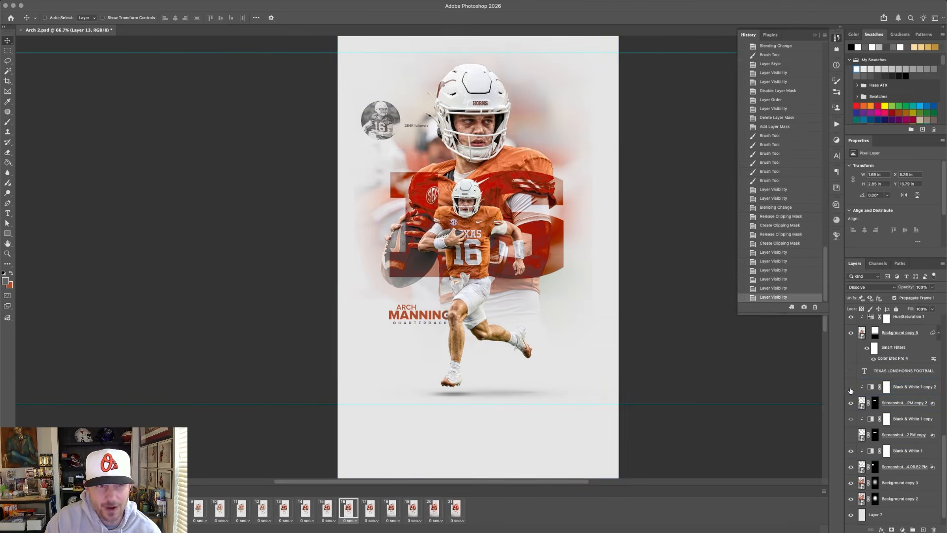
{"action": "left_click", "coordinate": [851, 418]}
{"action": "left_click", "coordinate": [850, 451]}
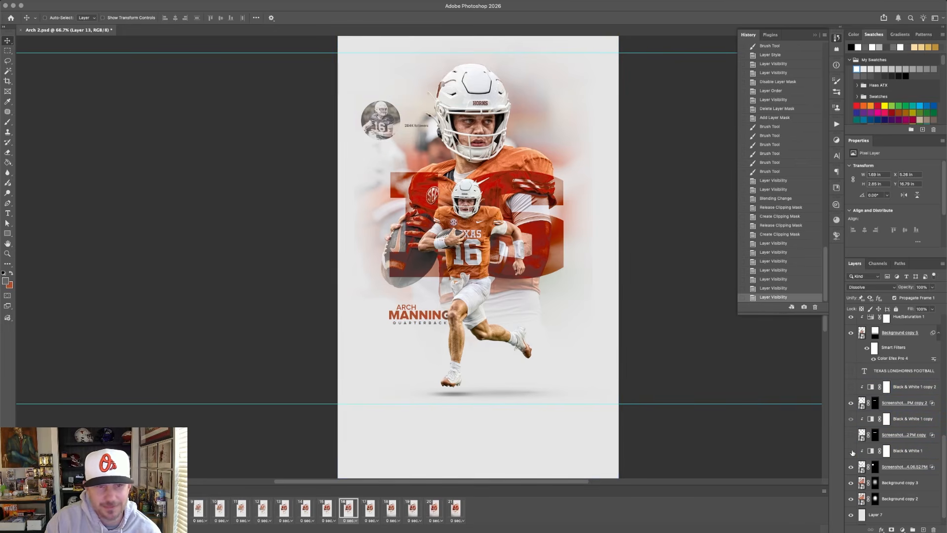
Try the profile picture screenshot layer's Blend If with the Current Layer white slider moved fully to 255, and cancel the change.
{"action": "left_click", "coordinate": [883, 466]}
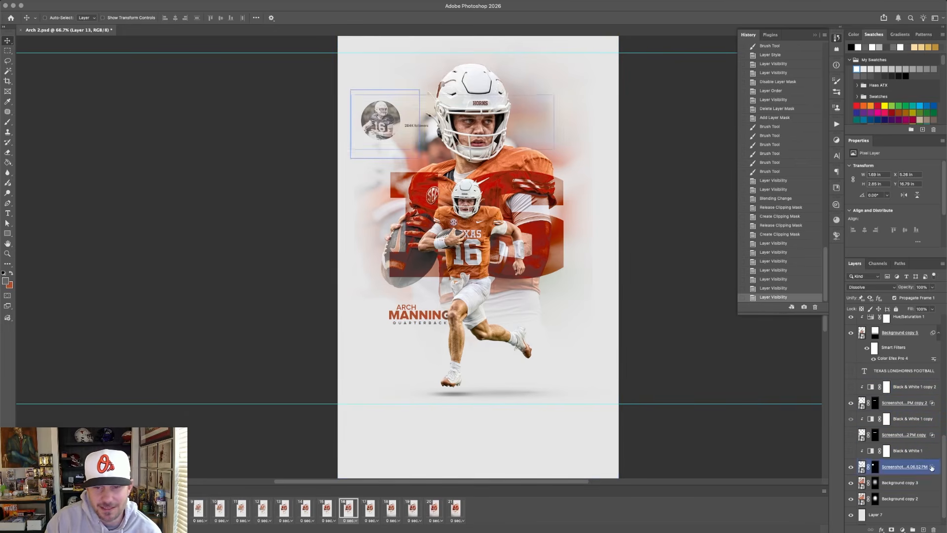
{"action": "double_click", "coordinate": [936, 467]}
{"action": "left_click_drag", "start_coordinate": [339, 99], "coordinate": [737, 142]}
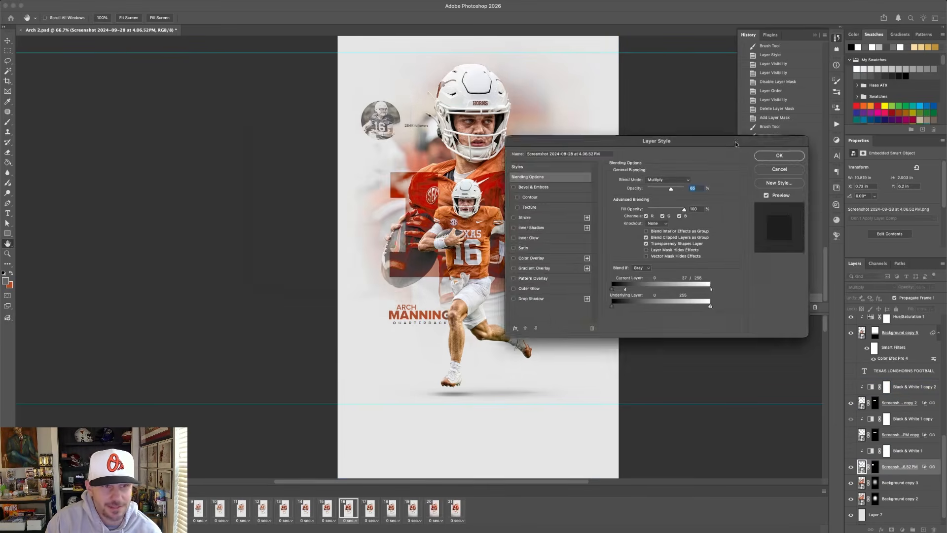
{"action": "left_click_drag", "start_coordinate": [623, 289], "coordinate": [769, 295]}
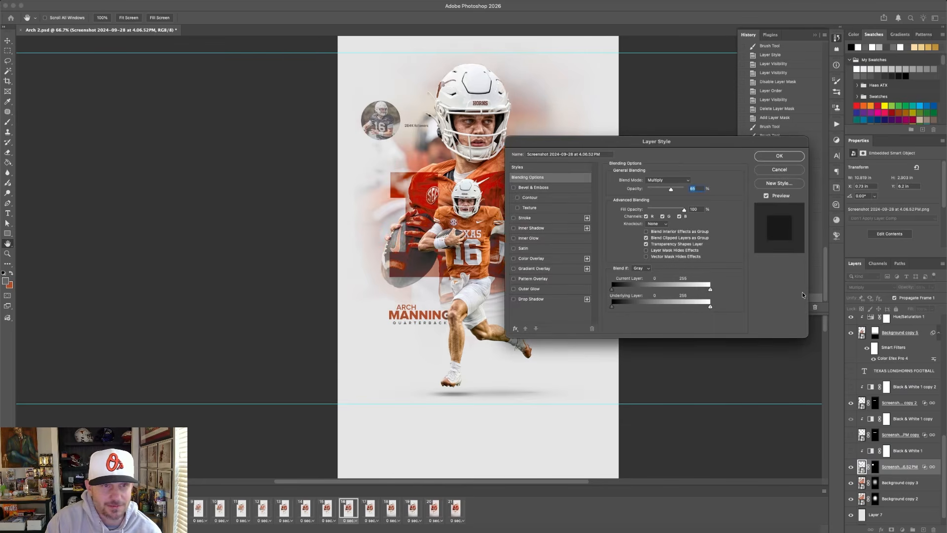
{"action": "left_click", "coordinate": [790, 169]}
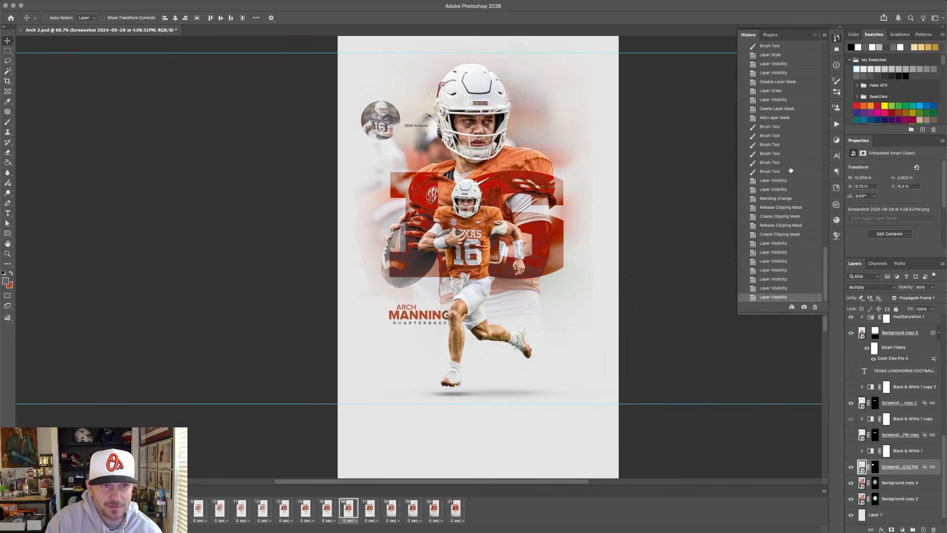
Restore the visibility of Black & White 1, the username screenshot layer and Black & White 1 copy 2.
{"action": "left_click", "coordinate": [850, 452]}
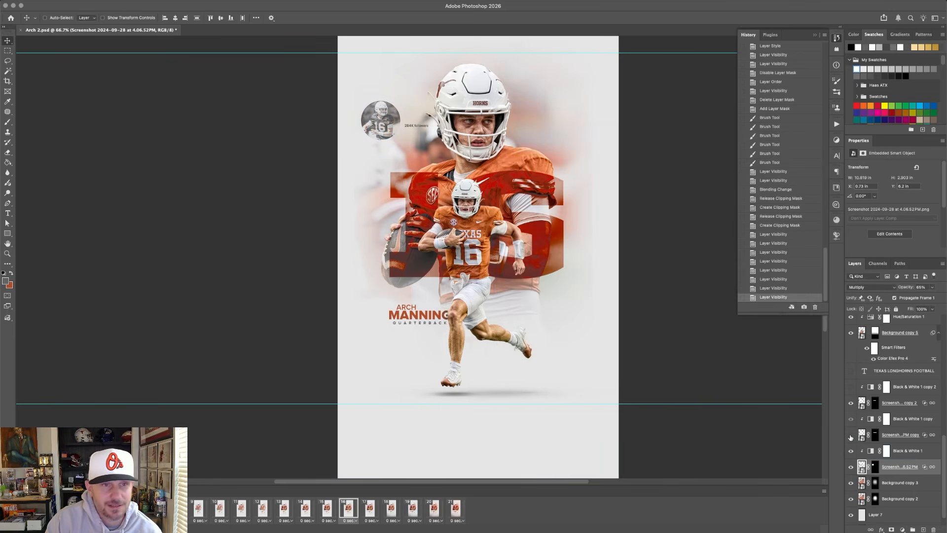
{"action": "left_click", "coordinate": [850, 435]}
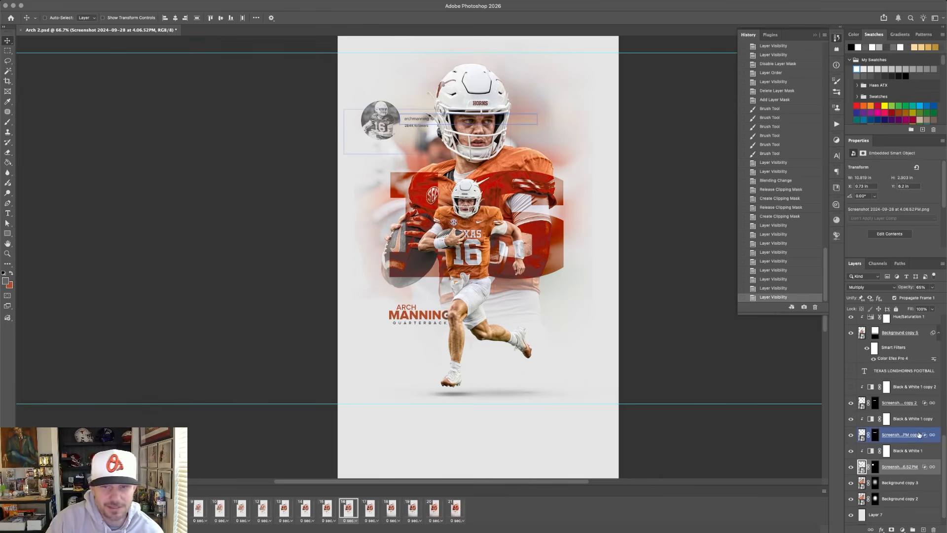
{"action": "left_click", "coordinate": [850, 386]}
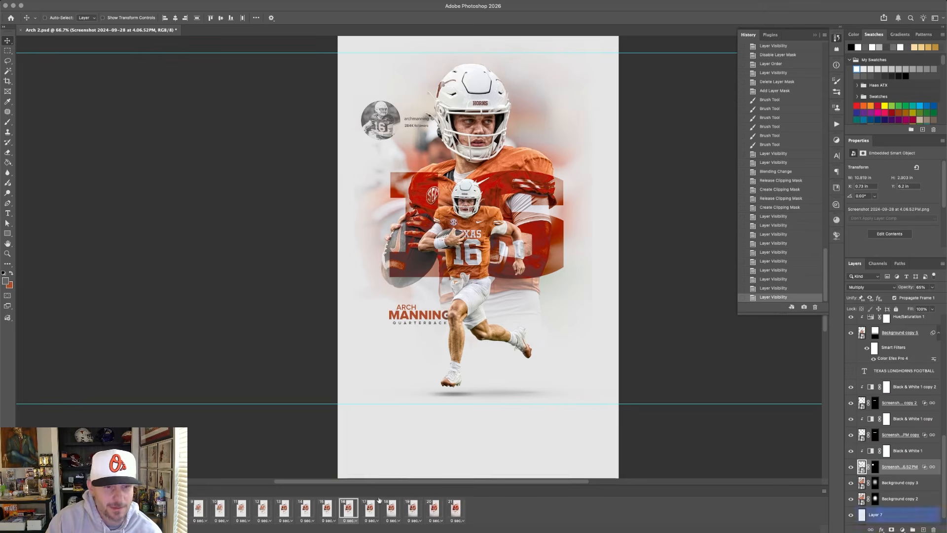
Switch to frame 17 to view the TEXAS LONGHORNS FOOTBALL heading, and to frame 18 to examine the shading across the lower background.
{"action": "left_click", "coordinate": [366, 515]}
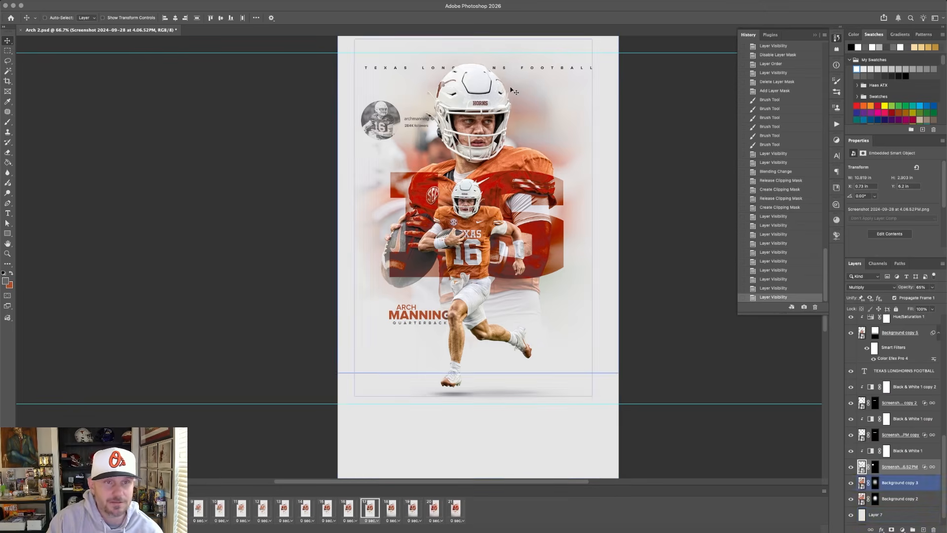
{"action": "left_click", "coordinate": [374, 68]}
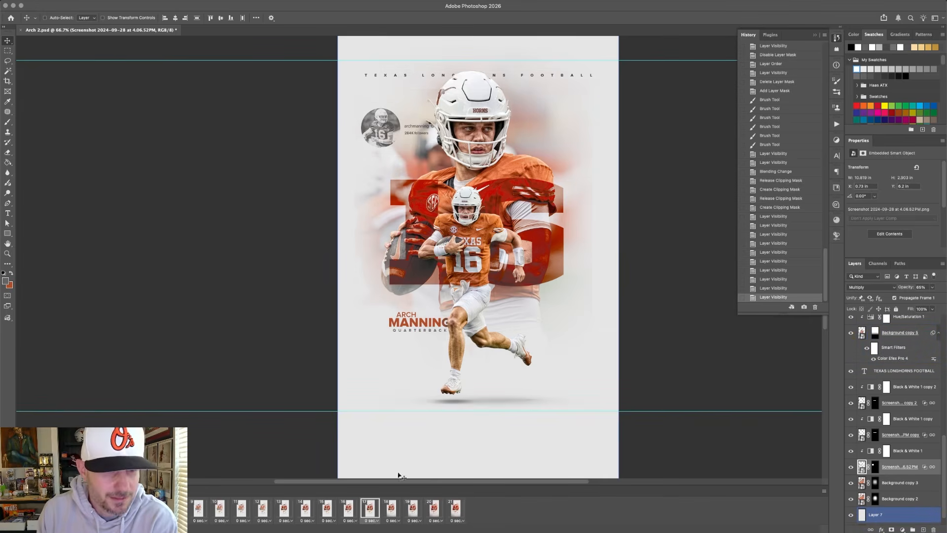
{"action": "left_click", "coordinate": [394, 516]}
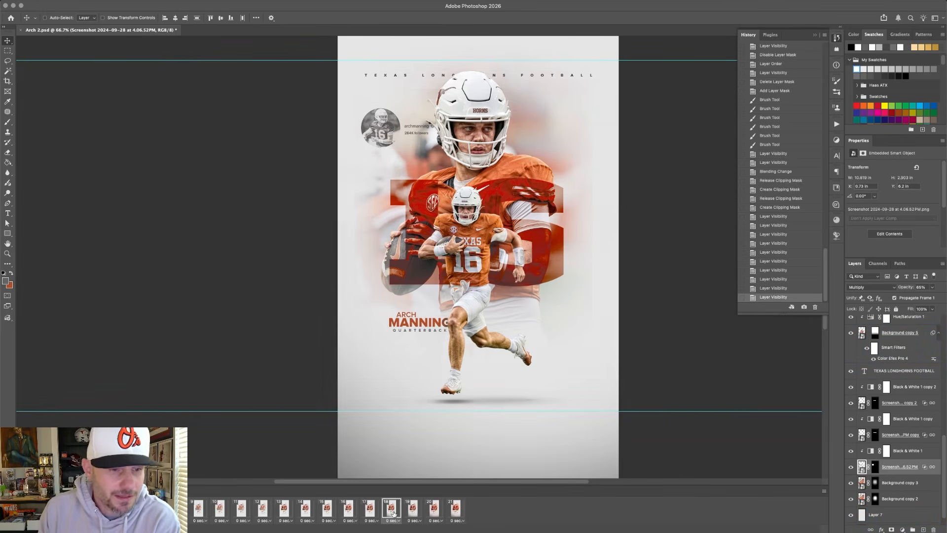
{"action": "scroll", "coordinate": [676, 450], "scroll_direction": "down", "scroll_amount": 3}
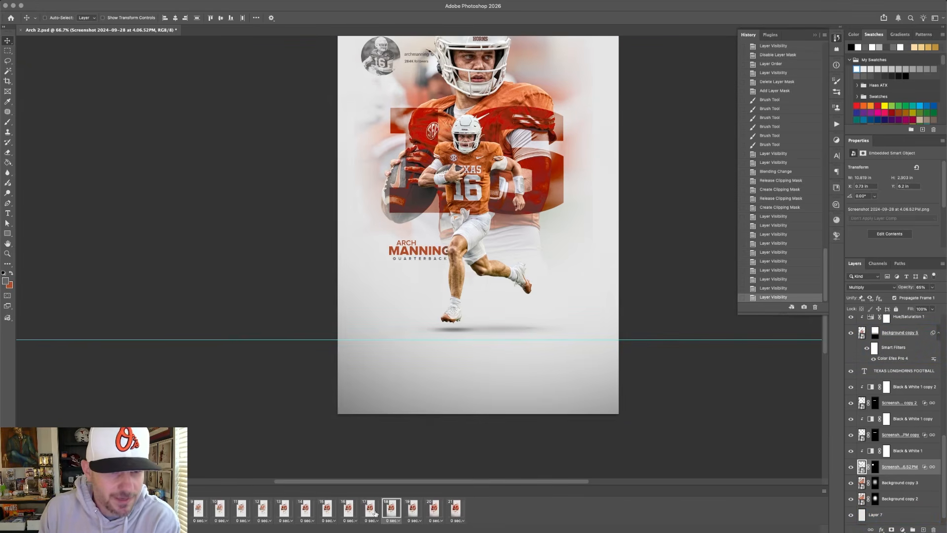
{"action": "left_click", "coordinate": [379, 513]}
{"action": "left_click", "coordinate": [392, 512]}
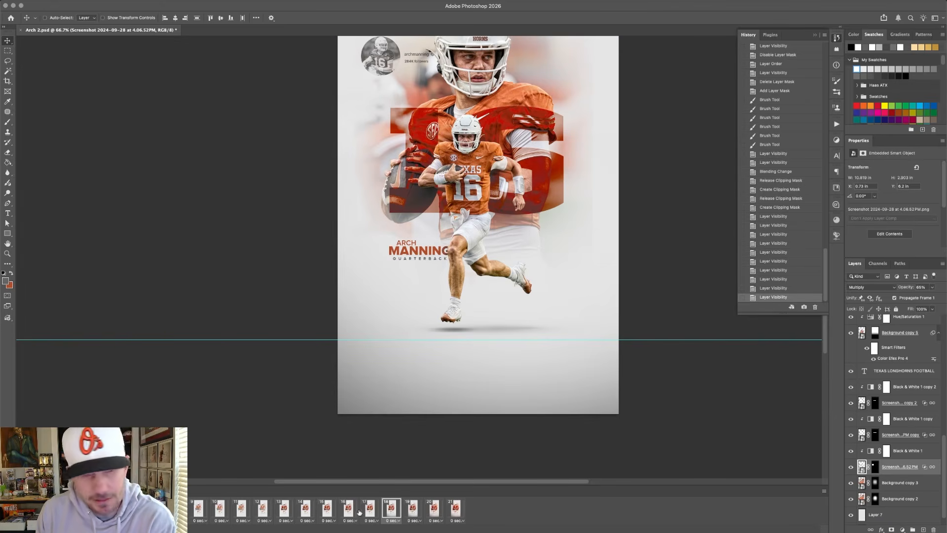
Hide the guides and switch between frames 17 and 18 to compare the whole poster with and without the darkened background edges.
{"action": "scroll", "coordinate": [423, 462], "scroll_direction": "up", "scroll_amount": 8}
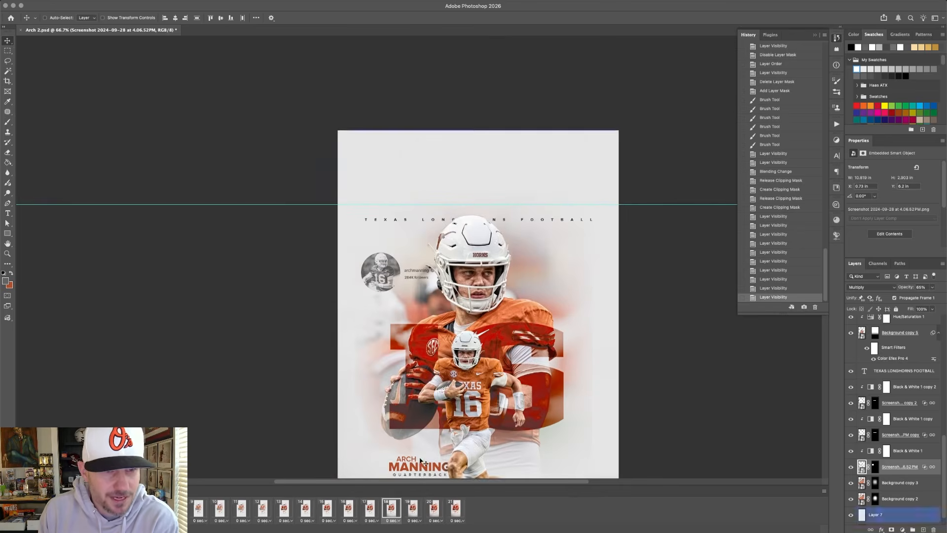
{"action": "scroll", "coordinate": [423, 461], "scroll_direction": "down", "scroll_amount": 5}
{"action": "scroll", "coordinate": [423, 461], "scroll_direction": "down", "scroll_amount": 1}
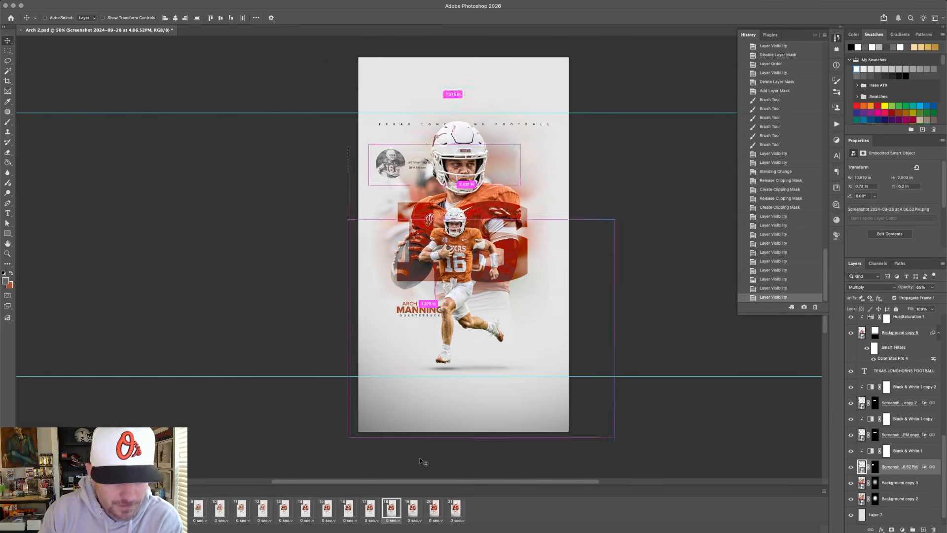
{"action": "key", "text": "super+semicolon"}
{"action": "left_click", "coordinate": [371, 509]}
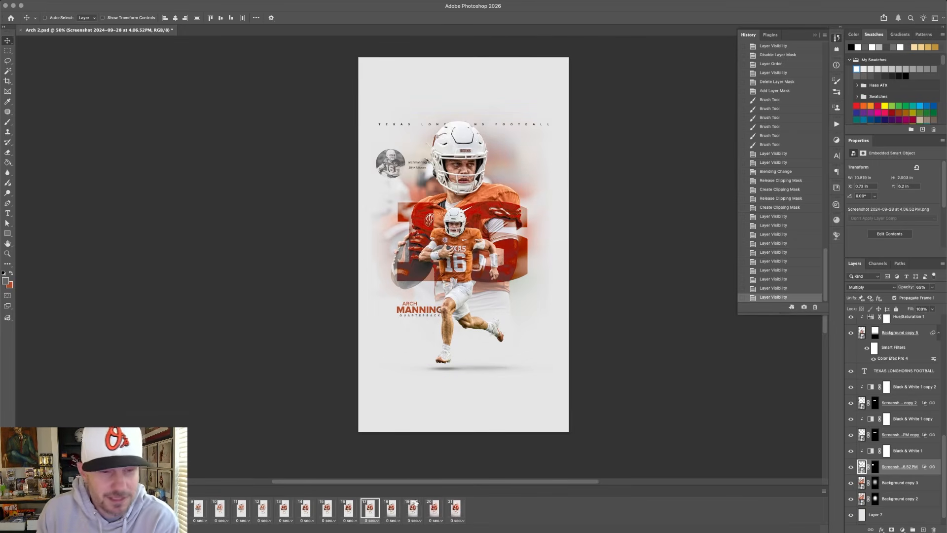
{"action": "left_click", "coordinate": [392, 509]}
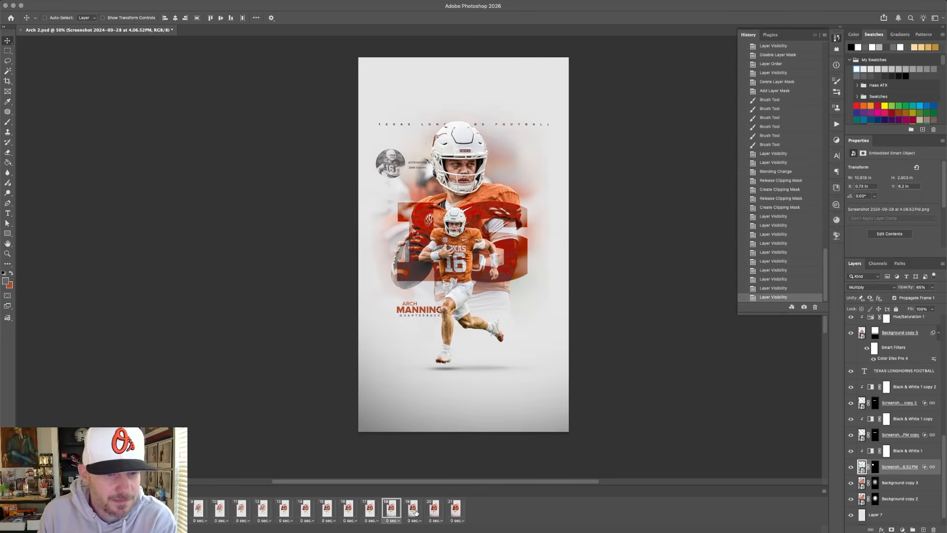
Switch to frame 19 and examine the texture overlay close up around the name text, the player's feet and the poster's edges.
{"action": "left_click", "coordinate": [413, 511]}
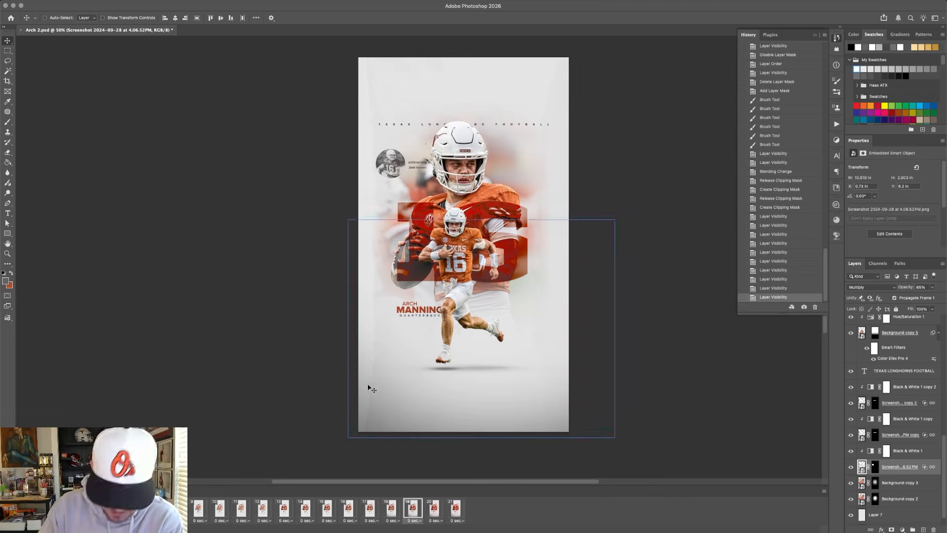
{"action": "key", "text": "super+plus"}
{"action": "key", "text": "super+plus"}
{"action": "key", "text": "super+plus"}
{"action": "scroll", "coordinate": [369, 388], "scroll_direction": "down", "scroll_amount": 10}
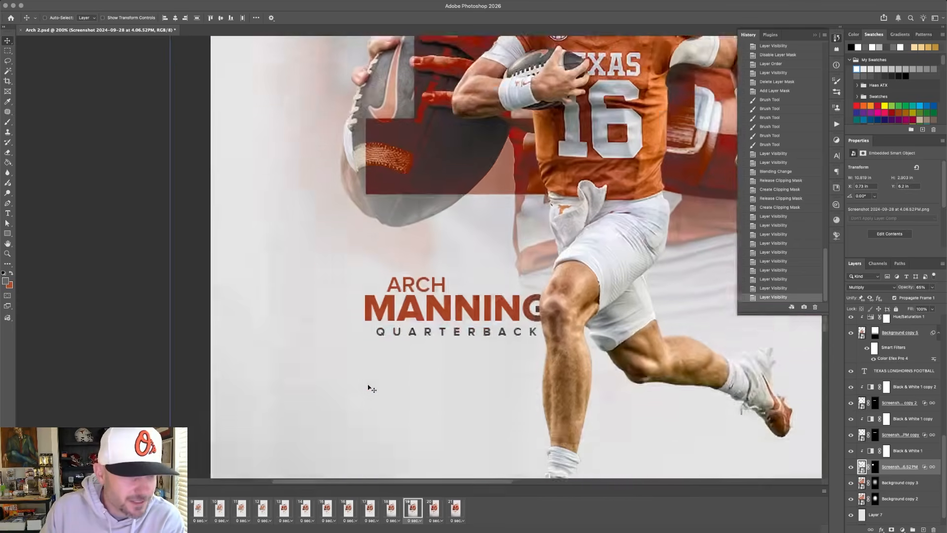
{"action": "scroll", "coordinate": [369, 388], "scroll_direction": "right", "scroll_amount": 8}
{"action": "scroll", "coordinate": [369, 388], "scroll_direction": "right", "scroll_amount": 3}
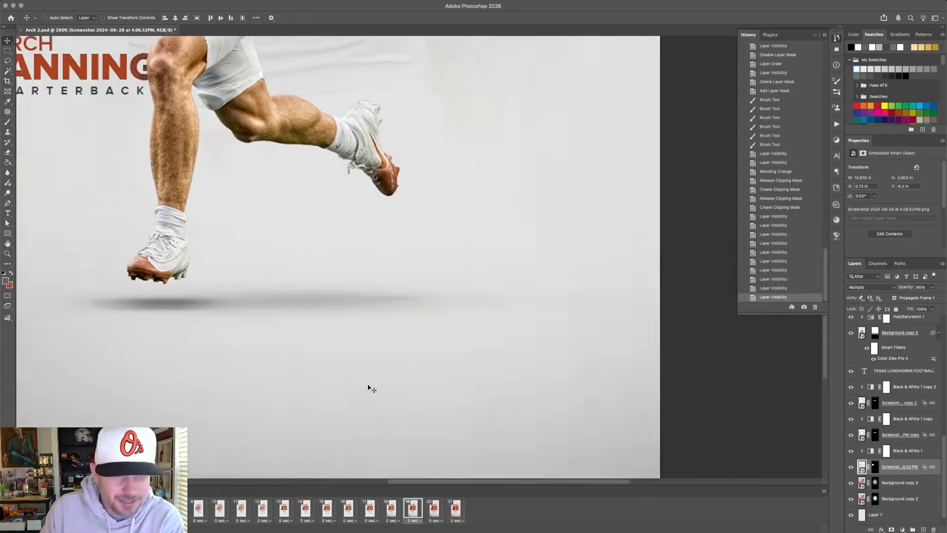
{"action": "scroll", "coordinate": [369, 388], "scroll_direction": "up", "scroll_amount": 10}
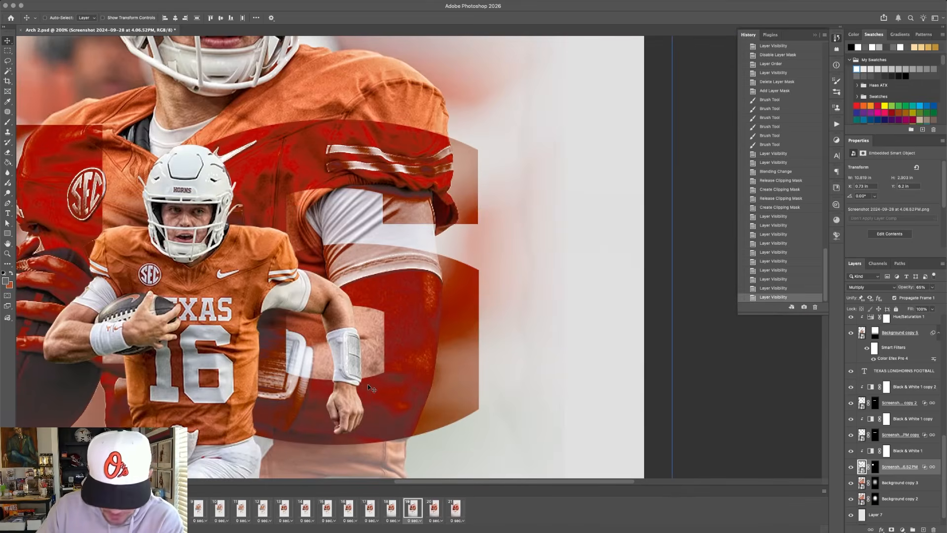
{"action": "key", "text": "super+minus"}
{"action": "key", "text": "super+minus"}
{"action": "key", "text": "super+minus"}
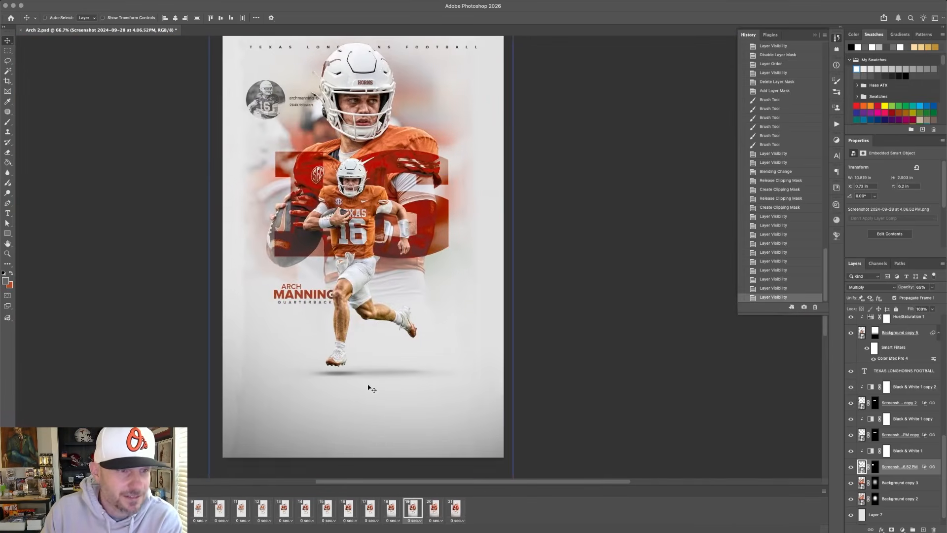
{"action": "key", "text": "super+minus"}
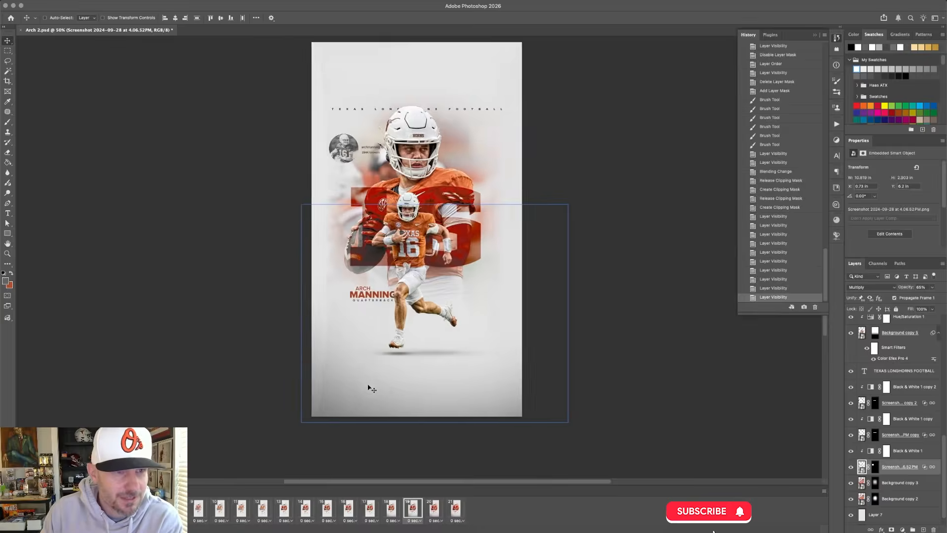
{"action": "scroll", "coordinate": [371, 388], "scroll_direction": "up", "scroll_amount": 3}
{"action": "scroll", "coordinate": [371, 389], "scroll_direction": "left", "scroll_amount": 5}
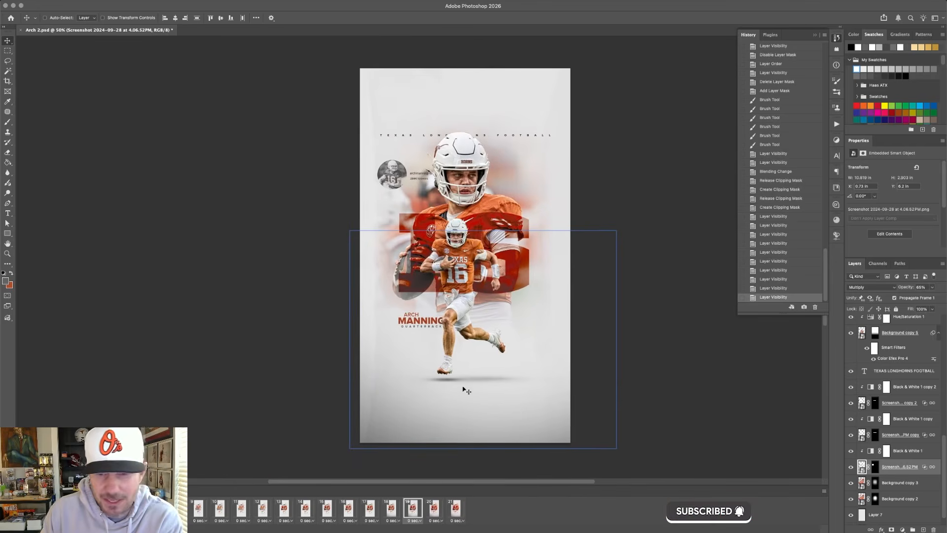
Switch to frame 20, select Layer 3 copy and review its blending options.
{"action": "left_click", "coordinate": [430, 514]}
{"action": "left_click", "coordinate": [912, 449]}
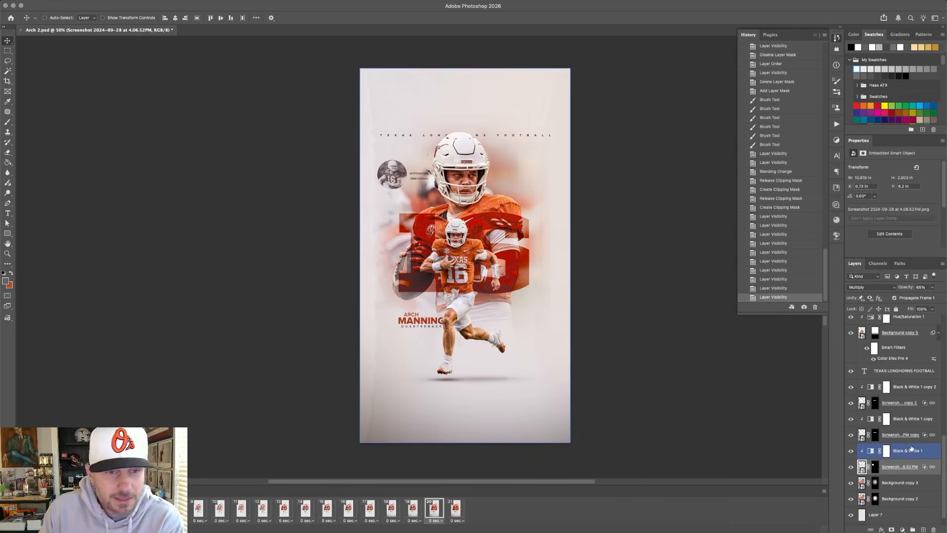
{"action": "scroll", "coordinate": [907, 434], "scroll_direction": "up", "scroll_amount": 10}
{"action": "left_click", "coordinate": [887, 348]}
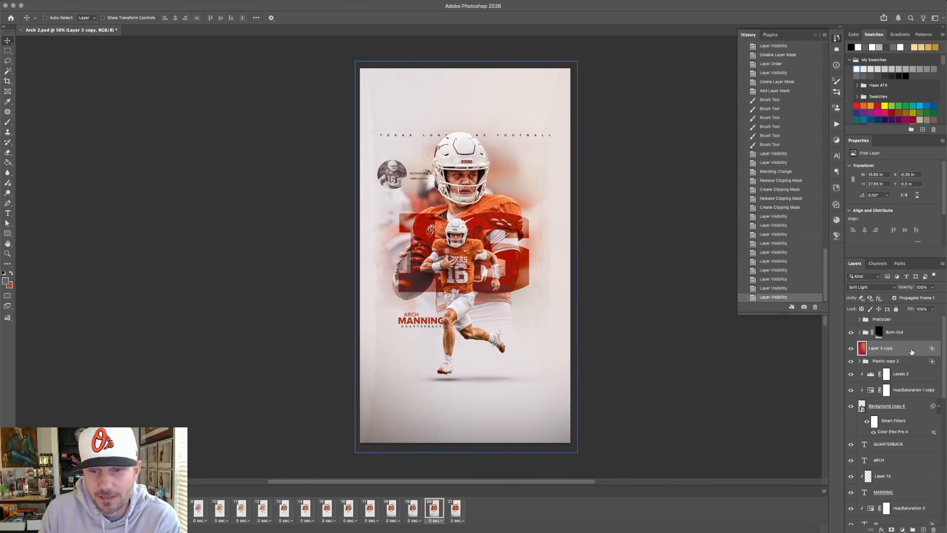
{"action": "double_click", "coordinate": [929, 349]}
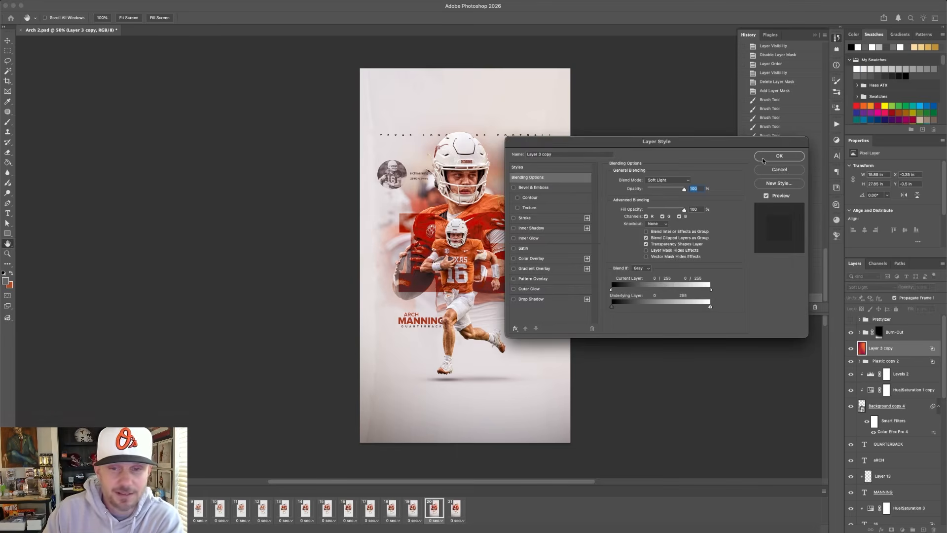
{"action": "left_click", "coordinate": [779, 156]}
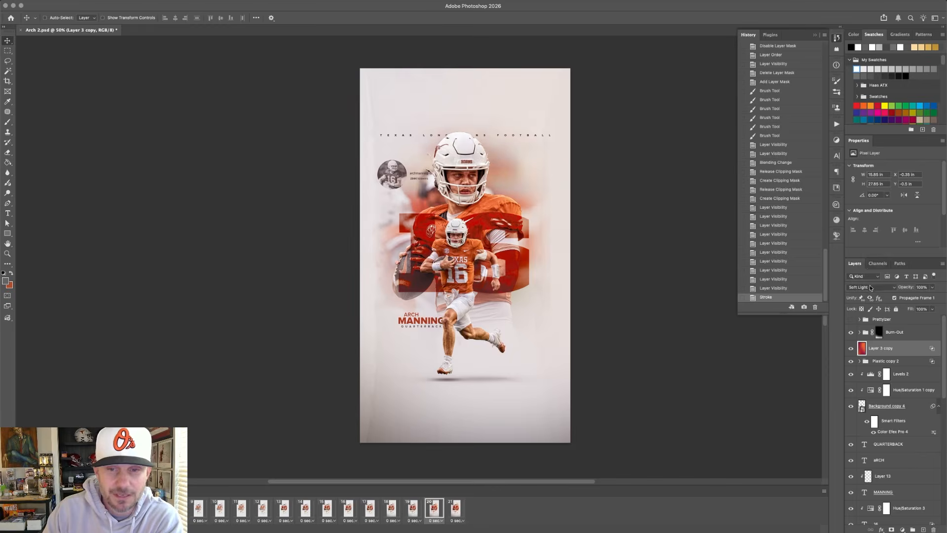
Try Layer 3 copy in Normal blend mode with its Current Layer Blend If sliders at 0 and 255, and undo both changes.
{"action": "left_click", "coordinate": [868, 287]}
{"action": "left_click", "coordinate": [857, 156]}
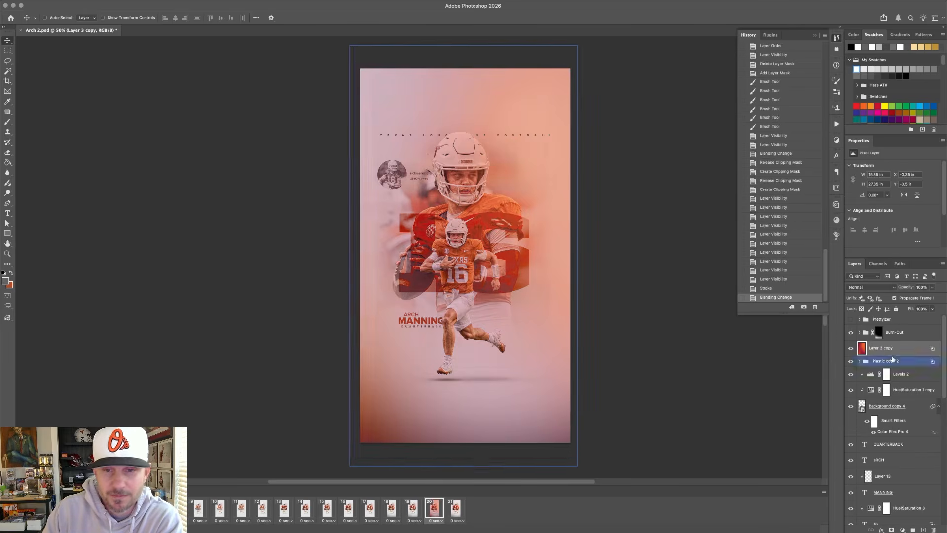
{"action": "double_click", "coordinate": [932, 350]}
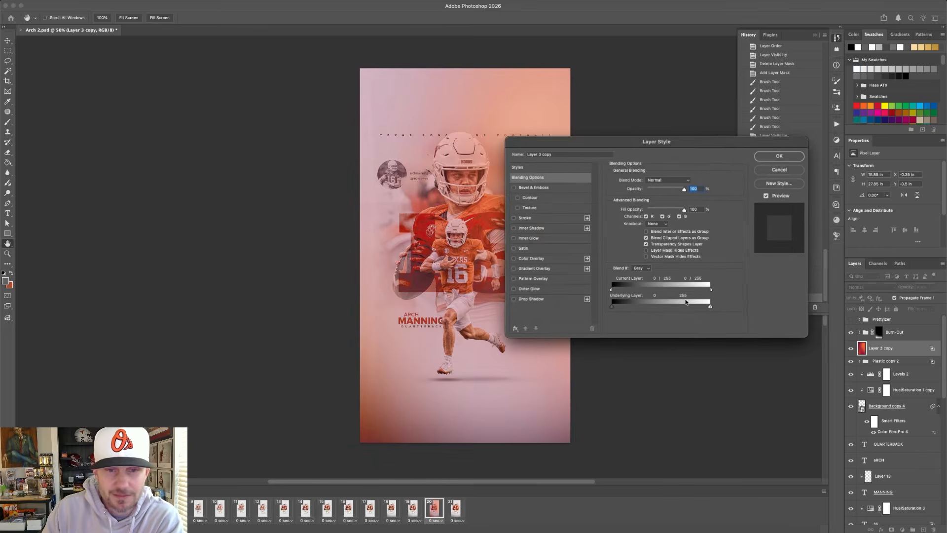
{"action": "left_click_drag", "start_coordinate": [611, 289], "coordinate": [634, 292]}
{"action": "left_click_drag", "start_coordinate": [703, 292], "coordinate": [739, 294]}
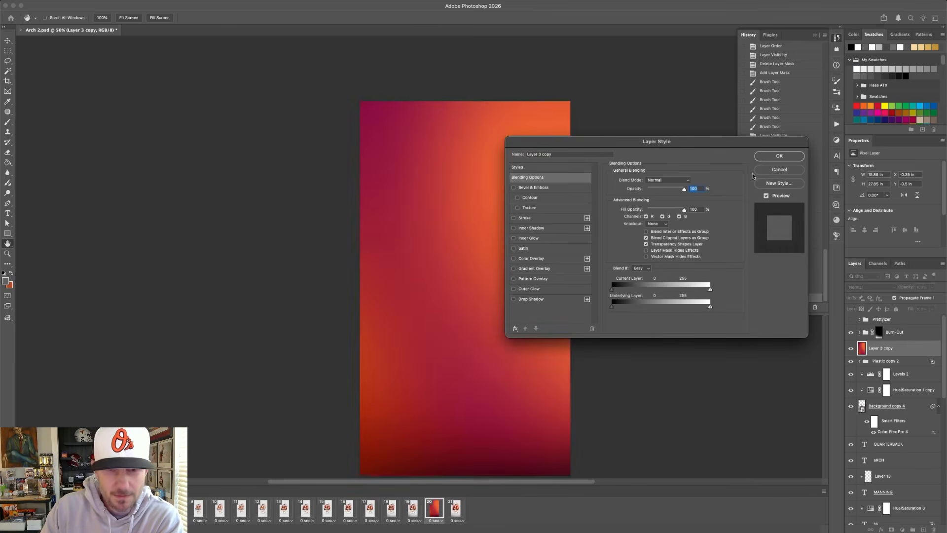
{"action": "left_click", "coordinate": [779, 156]}
{"action": "scroll", "coordinate": [618, 243], "scroll_direction": "down", "scroll_amount": 2}
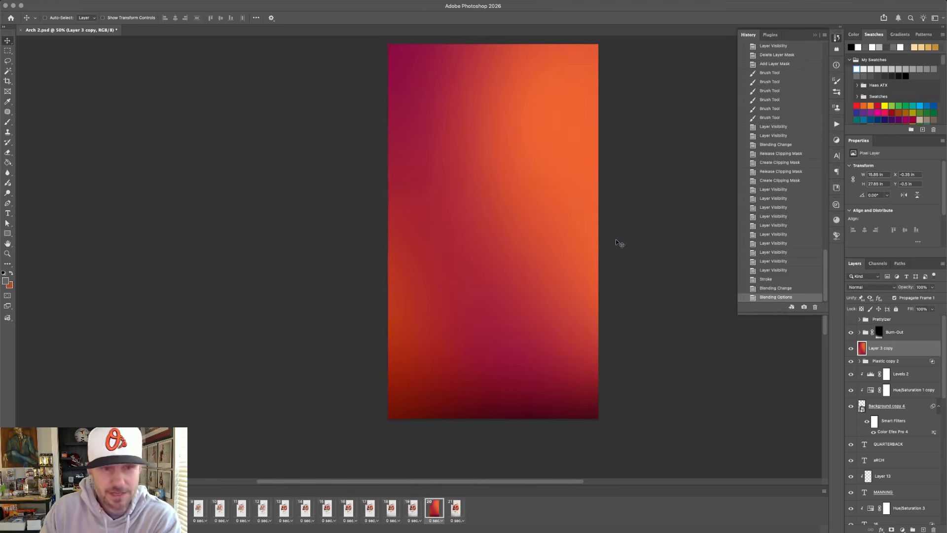
{"action": "scroll", "coordinate": [618, 243], "scroll_direction": "up", "scroll_amount": 1}
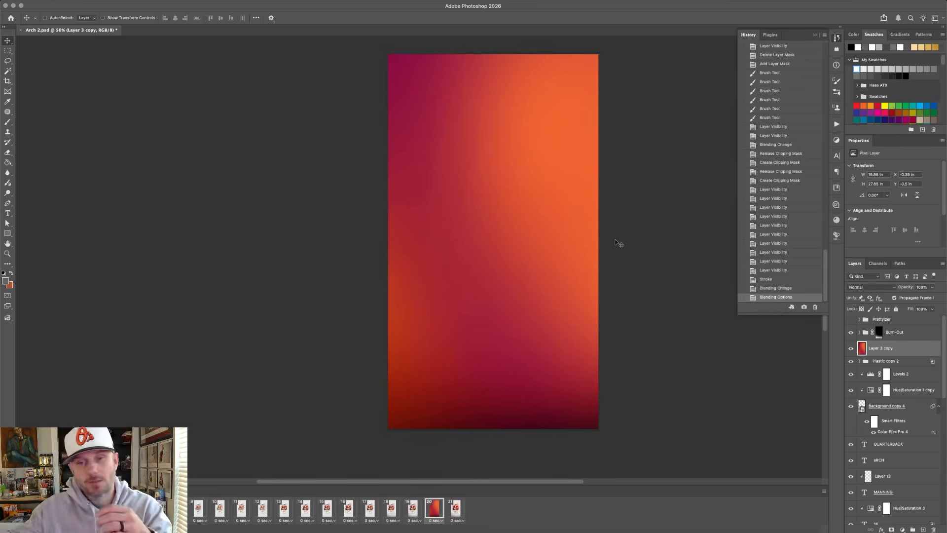
{"action": "key", "text": "super+z"}
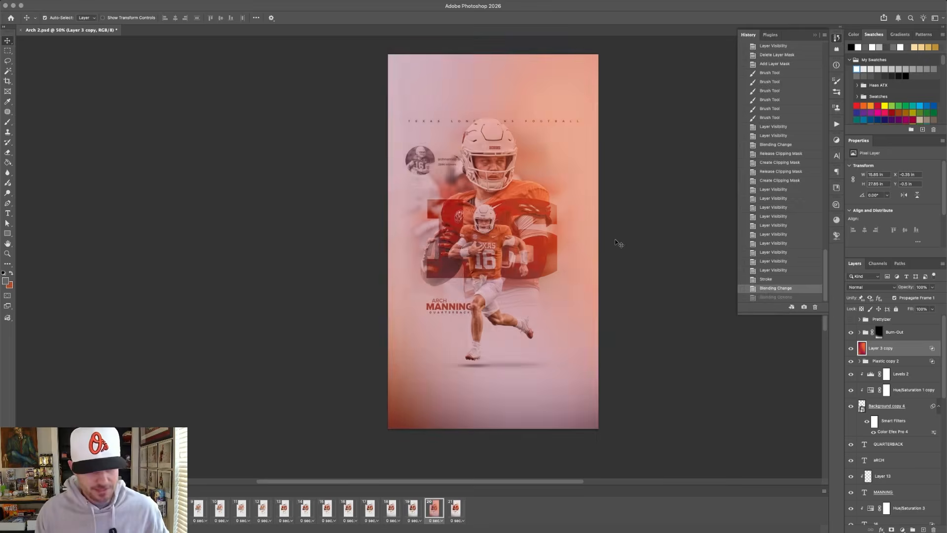
{"action": "key", "text": "super+z"}
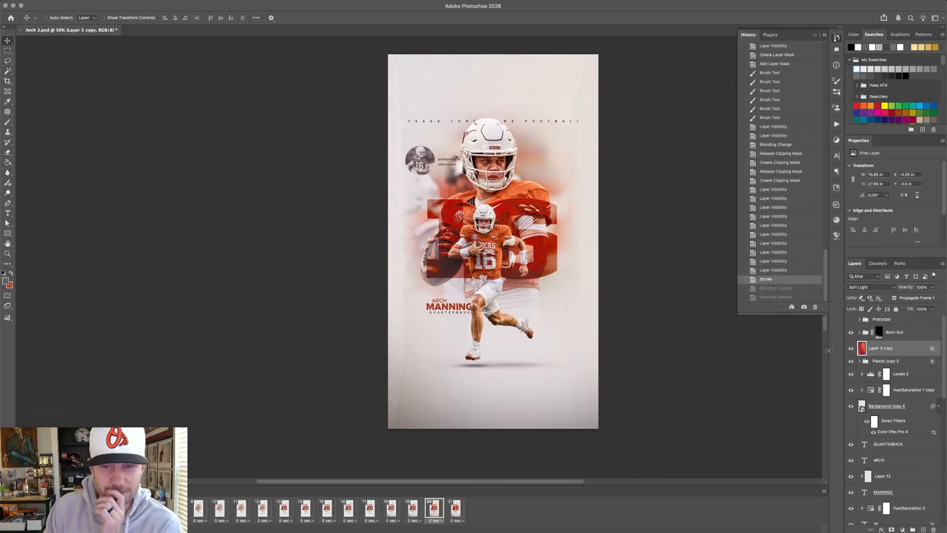
Toggle Layer 3 copy to compare its colour tint, and turn on the Prettyizer group, toggling it to compare the finish.
{"action": "left_click", "coordinate": [851, 349]}
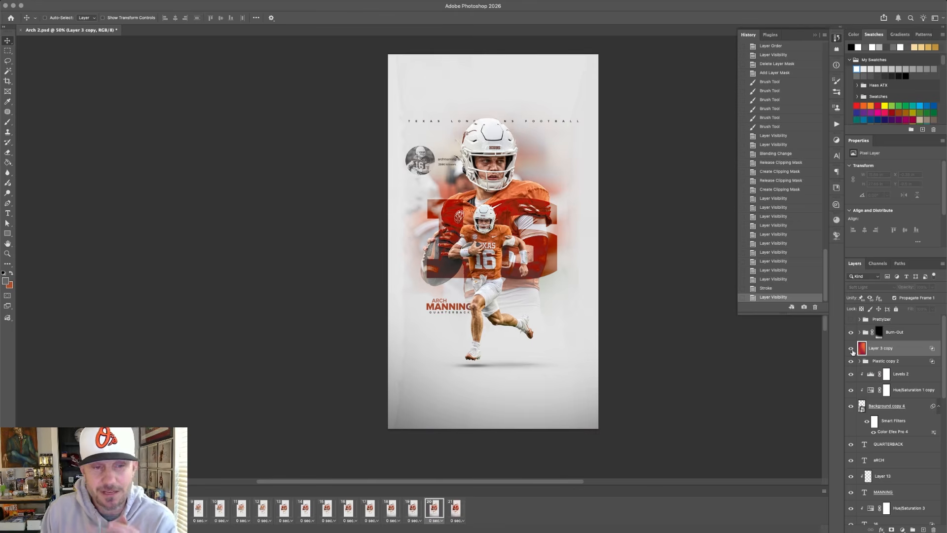
{"action": "left_click", "coordinate": [852, 349]}
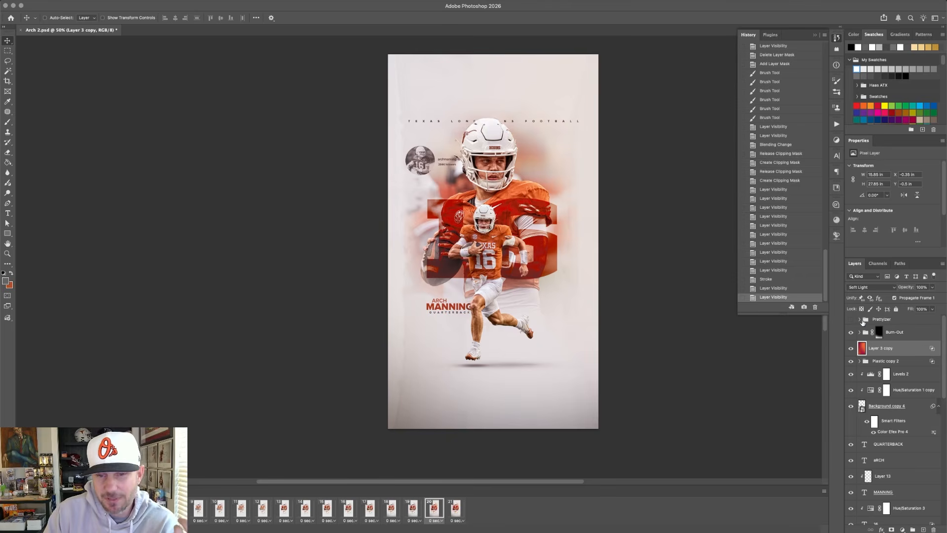
{"action": "left_click", "coordinate": [851, 320]}
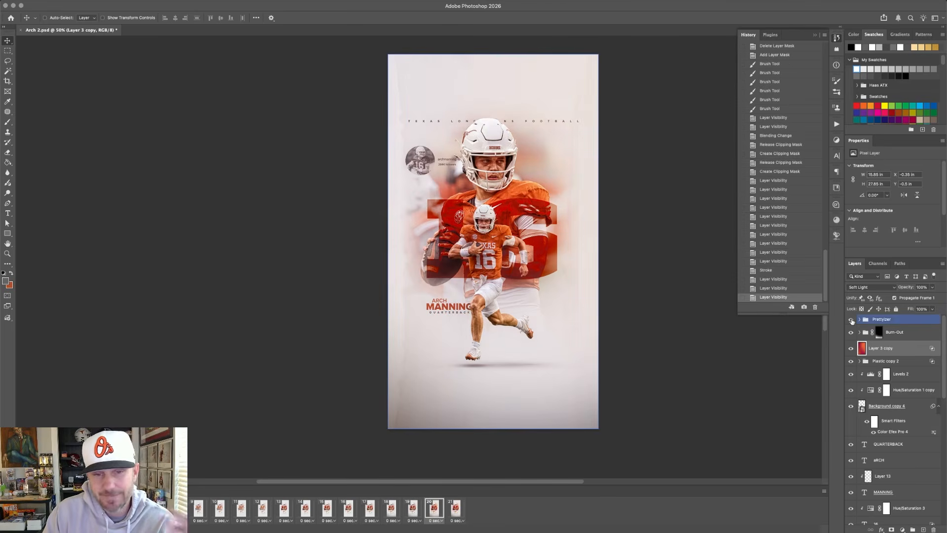
{"action": "left_click", "coordinate": [851, 321]}
{"action": "left_click", "coordinate": [852, 320]}
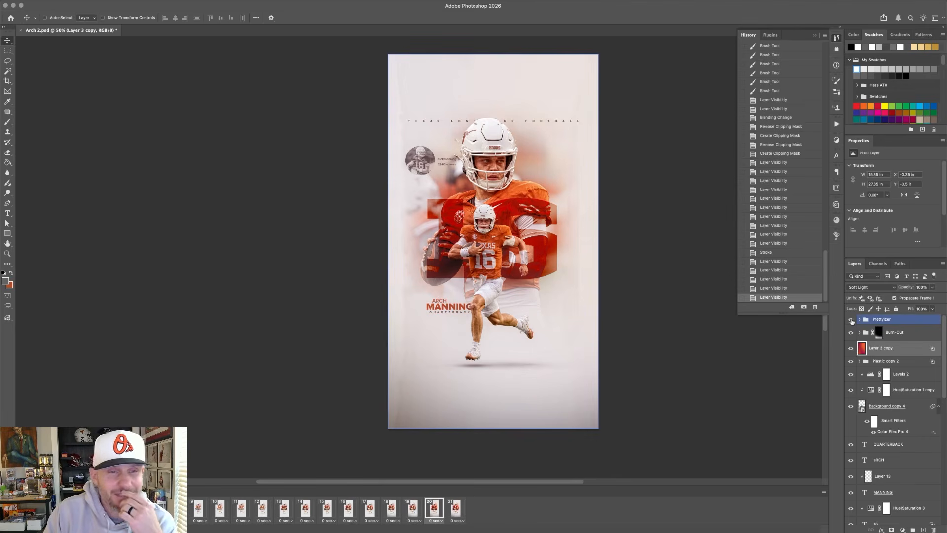
{"action": "left_click", "coordinate": [851, 320]}
{"action": "left_click", "coordinate": [851, 320]}
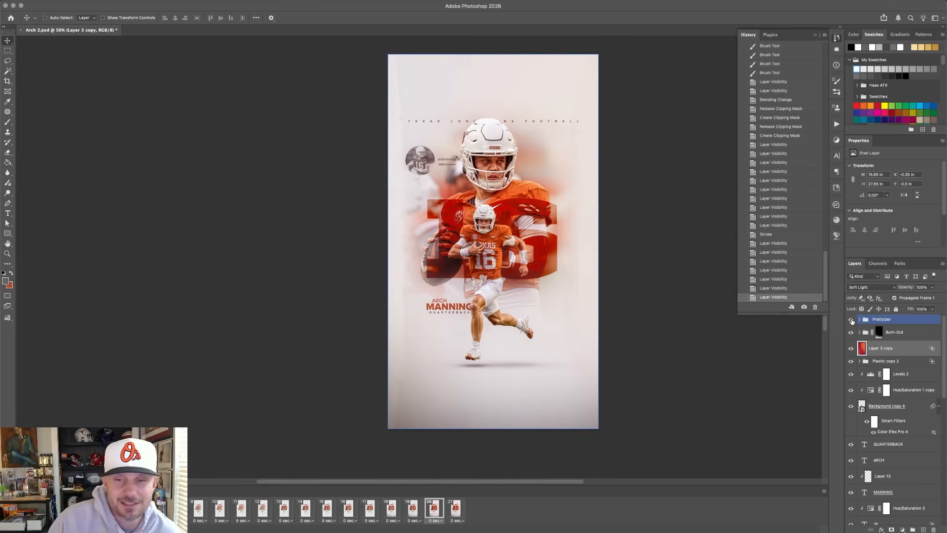
Try a reduced opacity on Layer 3 copy and return it to 100%.
{"action": "left_click", "coordinate": [913, 290]}
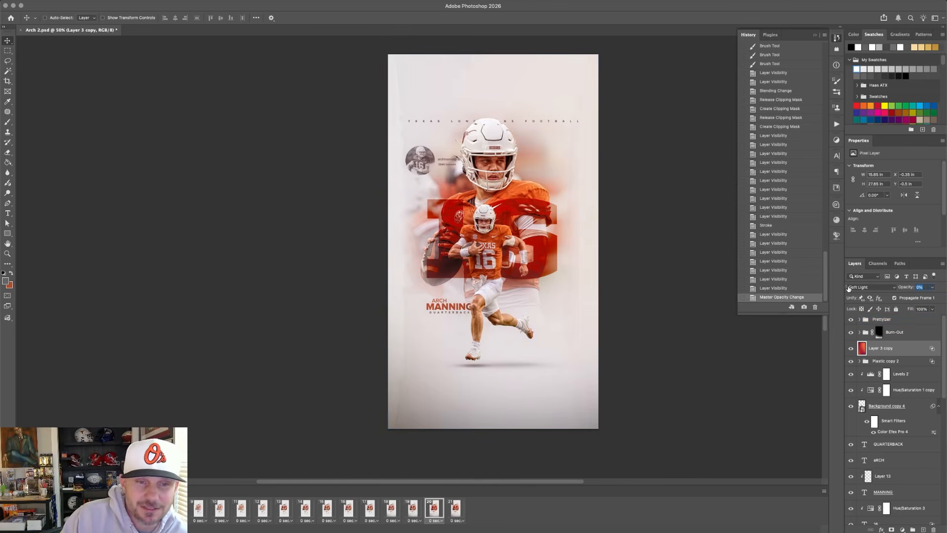
{"action": "key", "text": "Return"}
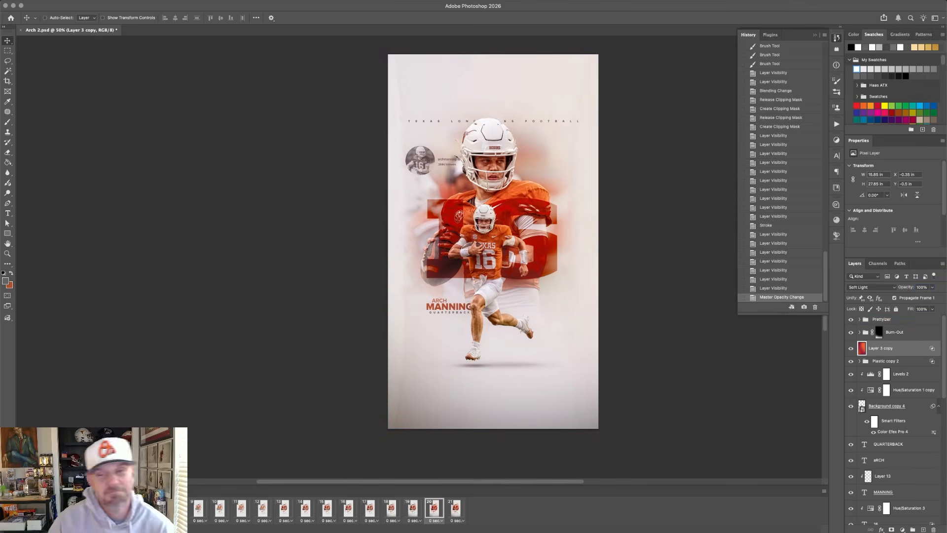